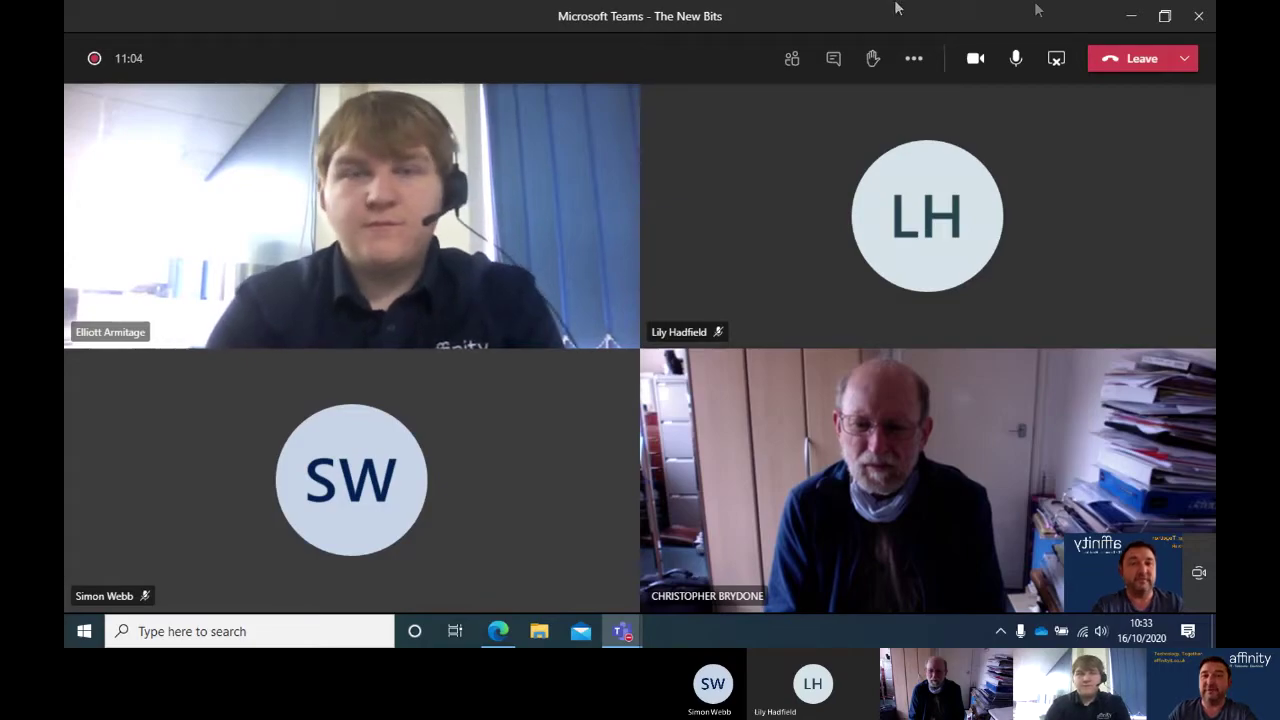
Minimise the meeting window and show the available options for the pinned chat in the chat list.
click(1126, 18)
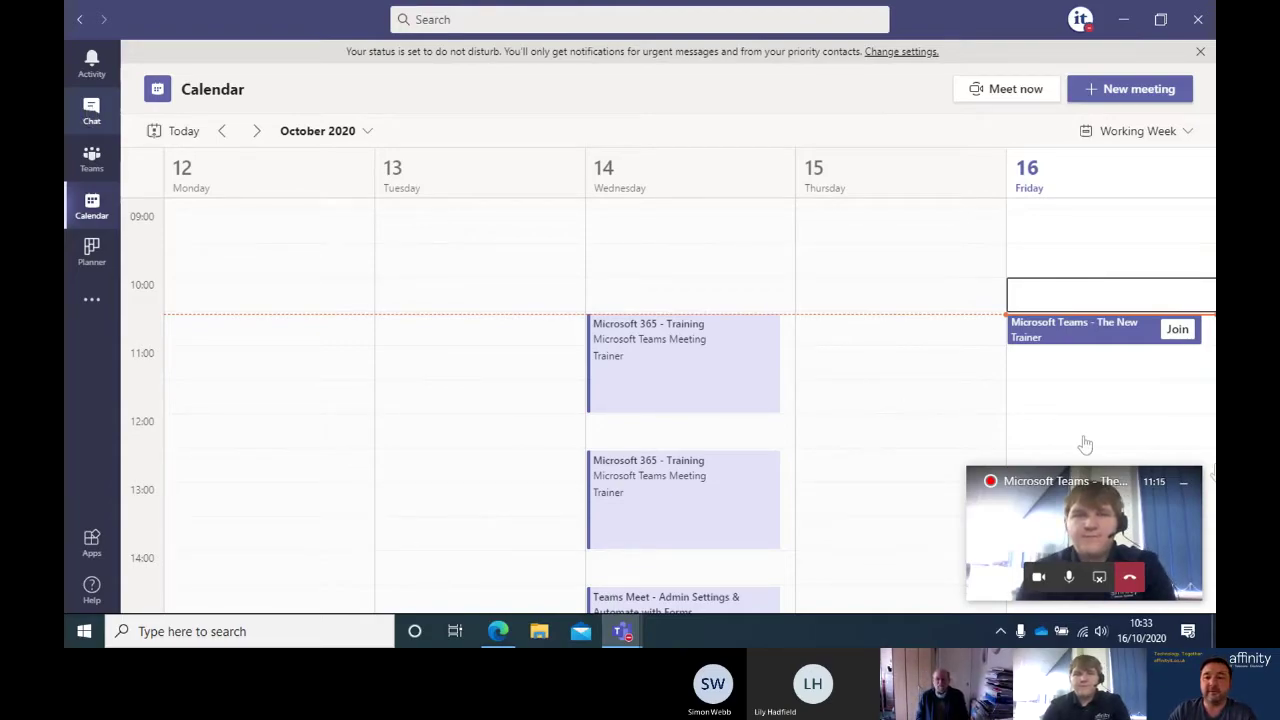
click(91, 115)
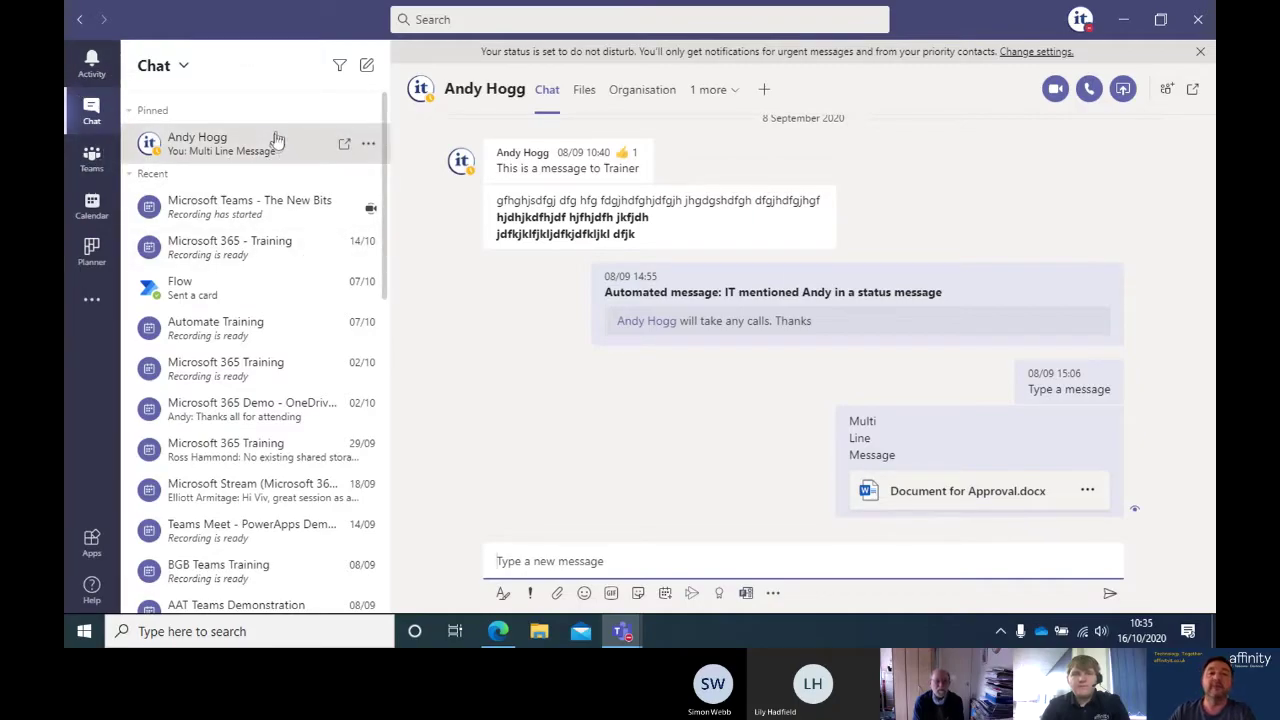
click(368, 146)
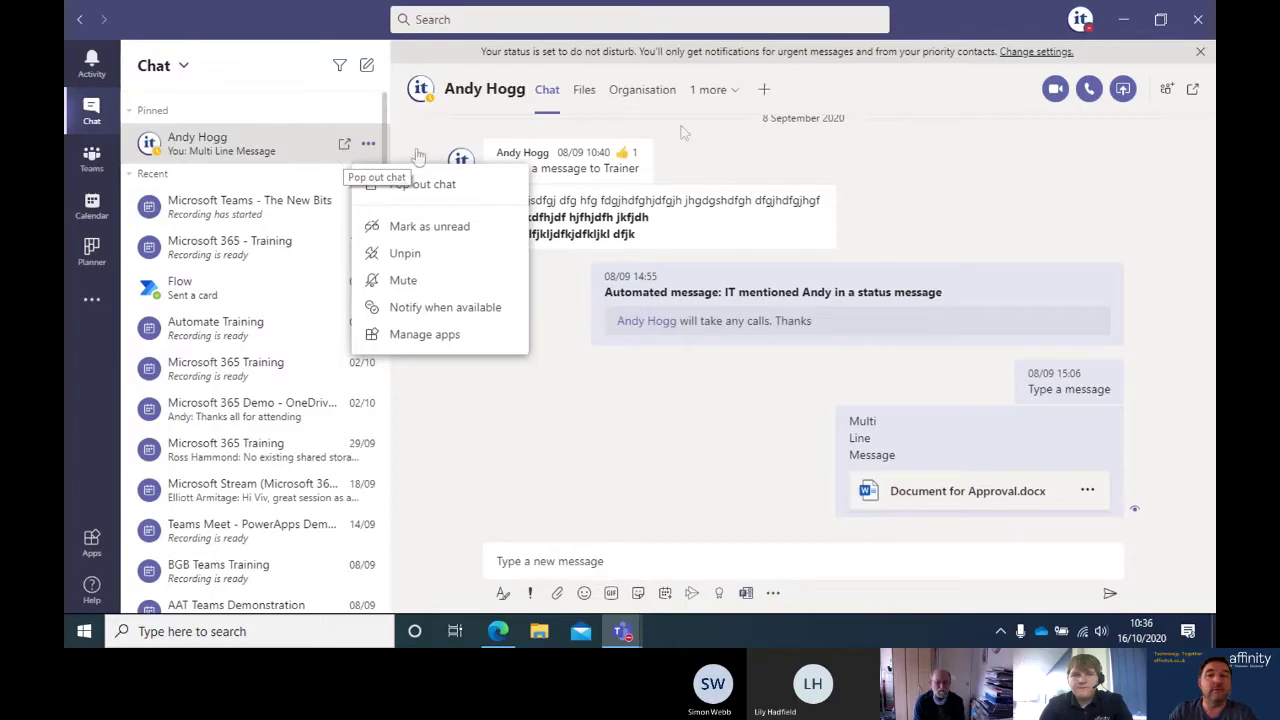
Pop out the pinned chat into its own window, move it aside and close it.
click(1199, 101)
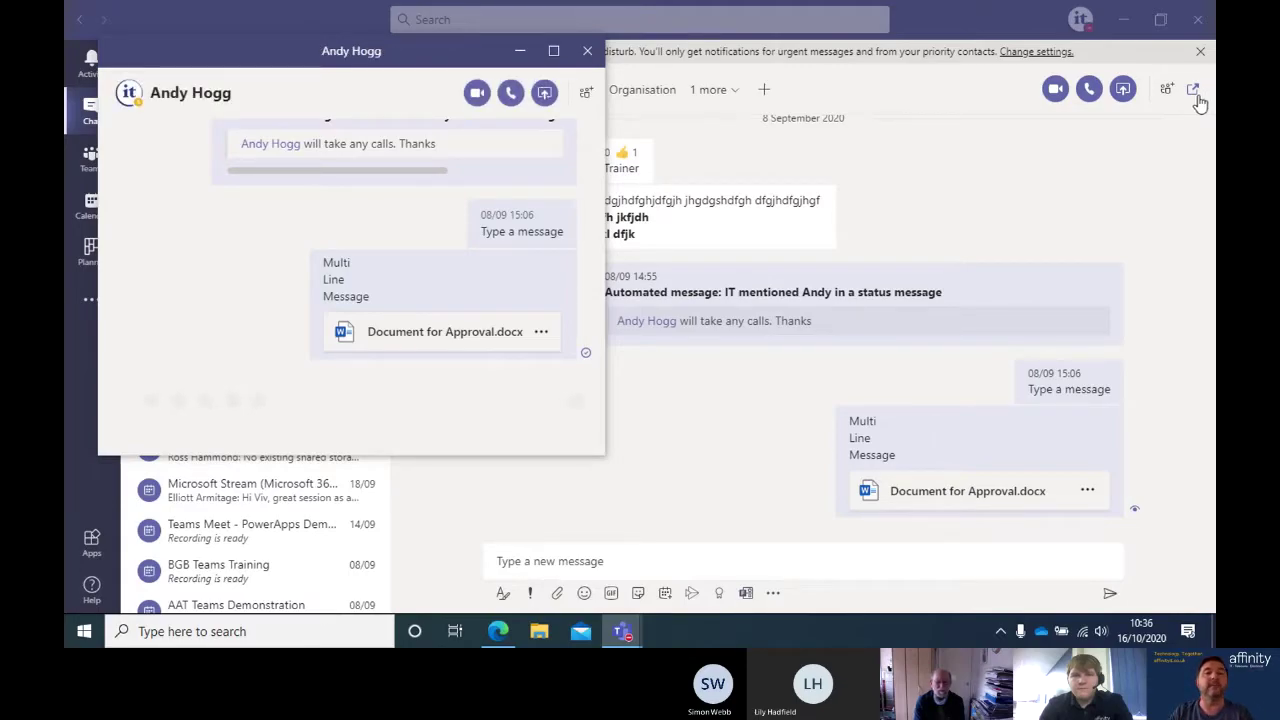
drag(442, 47, 1019, 49)
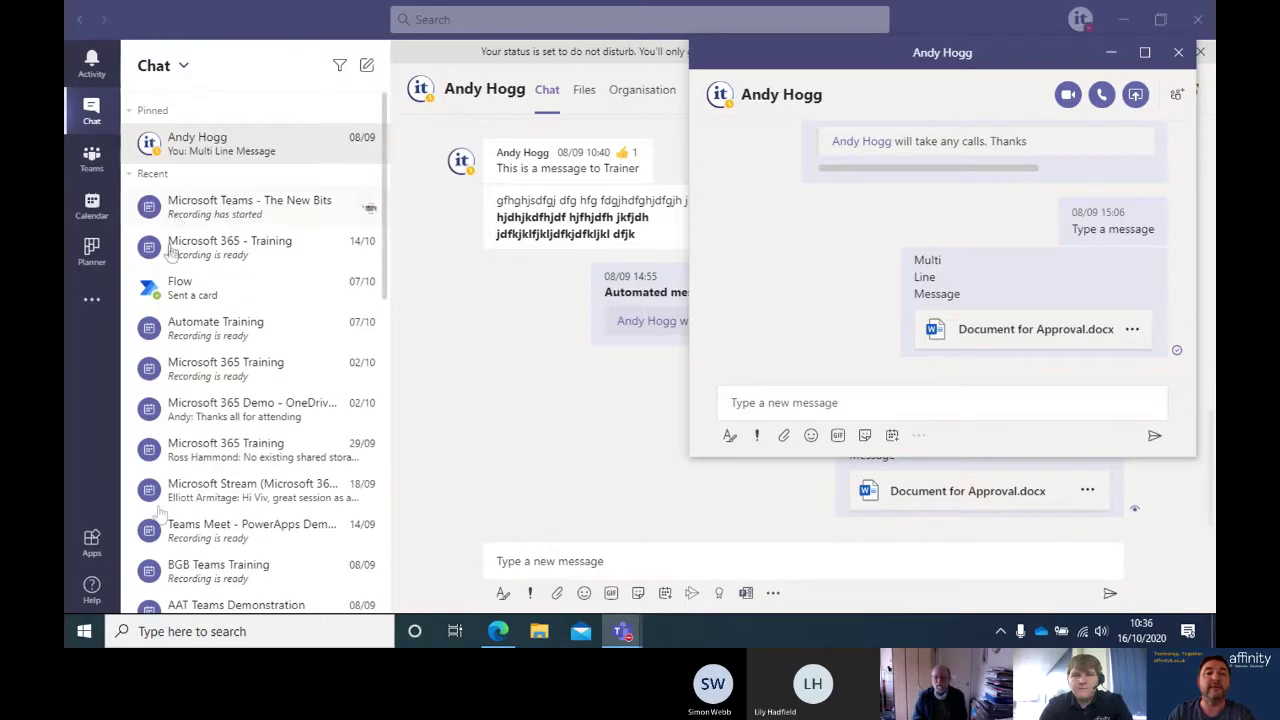
click(1177, 56)
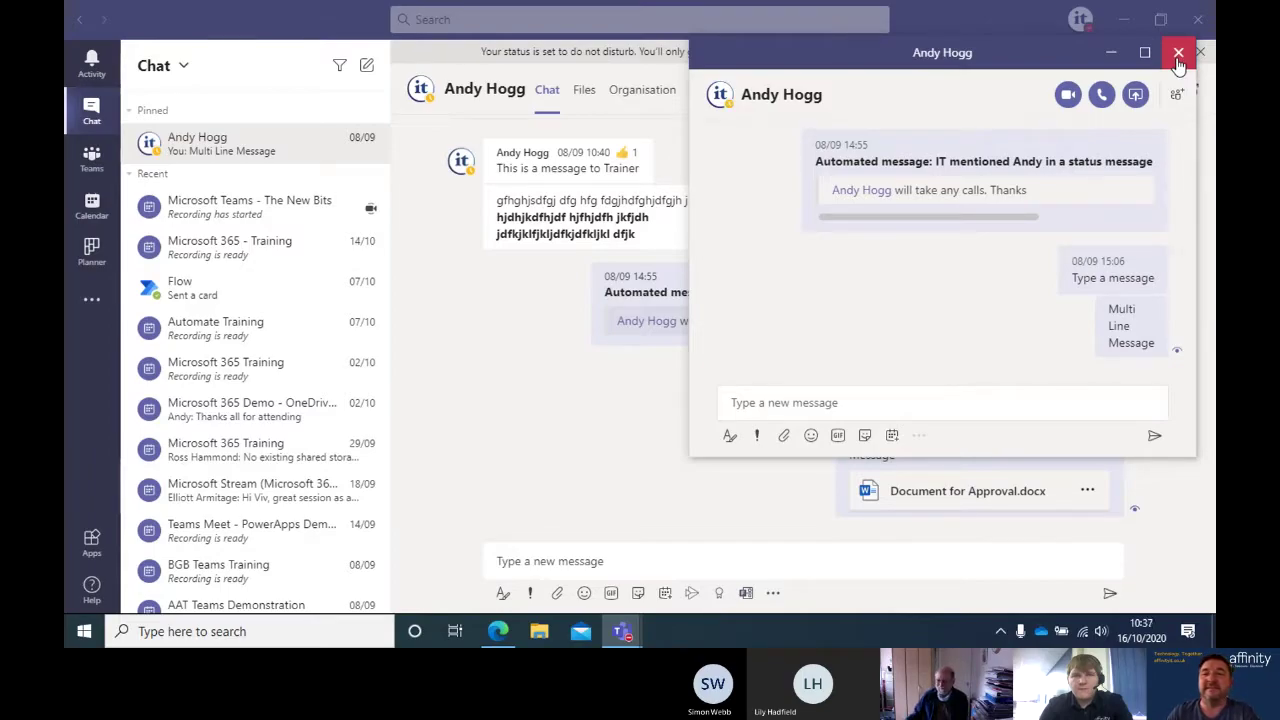
click(1179, 56)
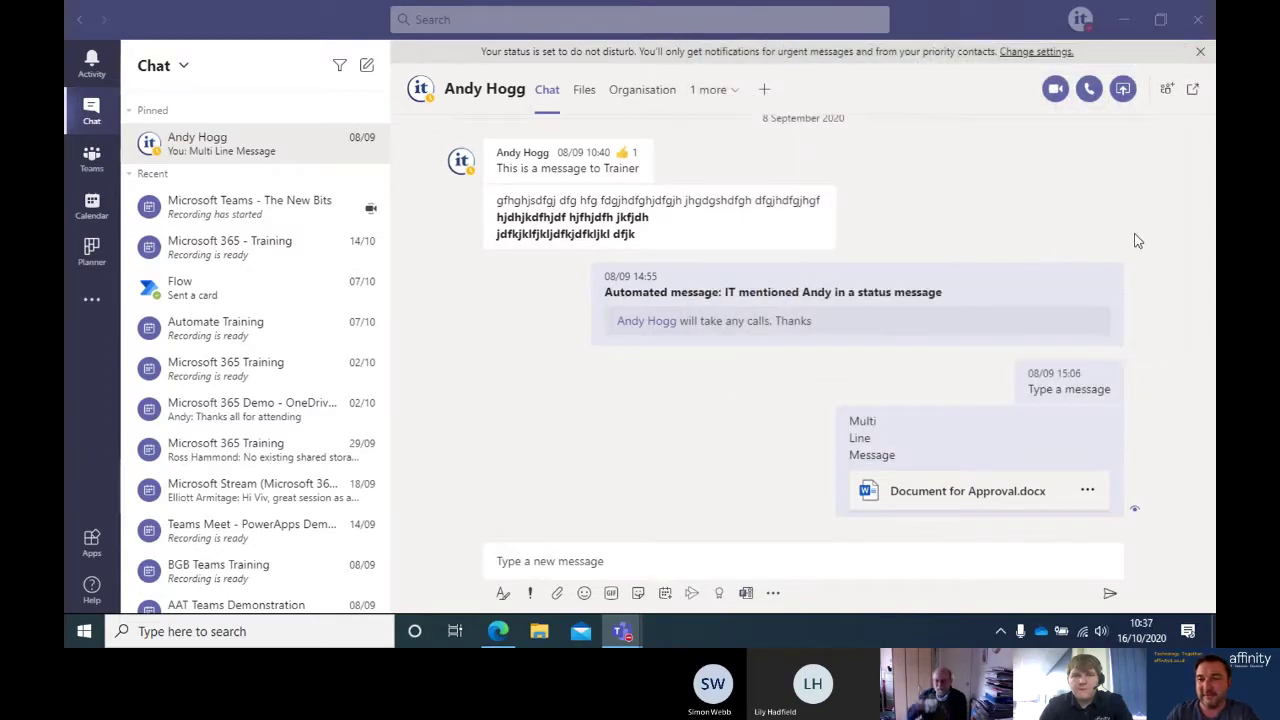
Check the pinned chat's option for adding people and the file actions for its shared Document for Approval.docx.
click(1166, 91)
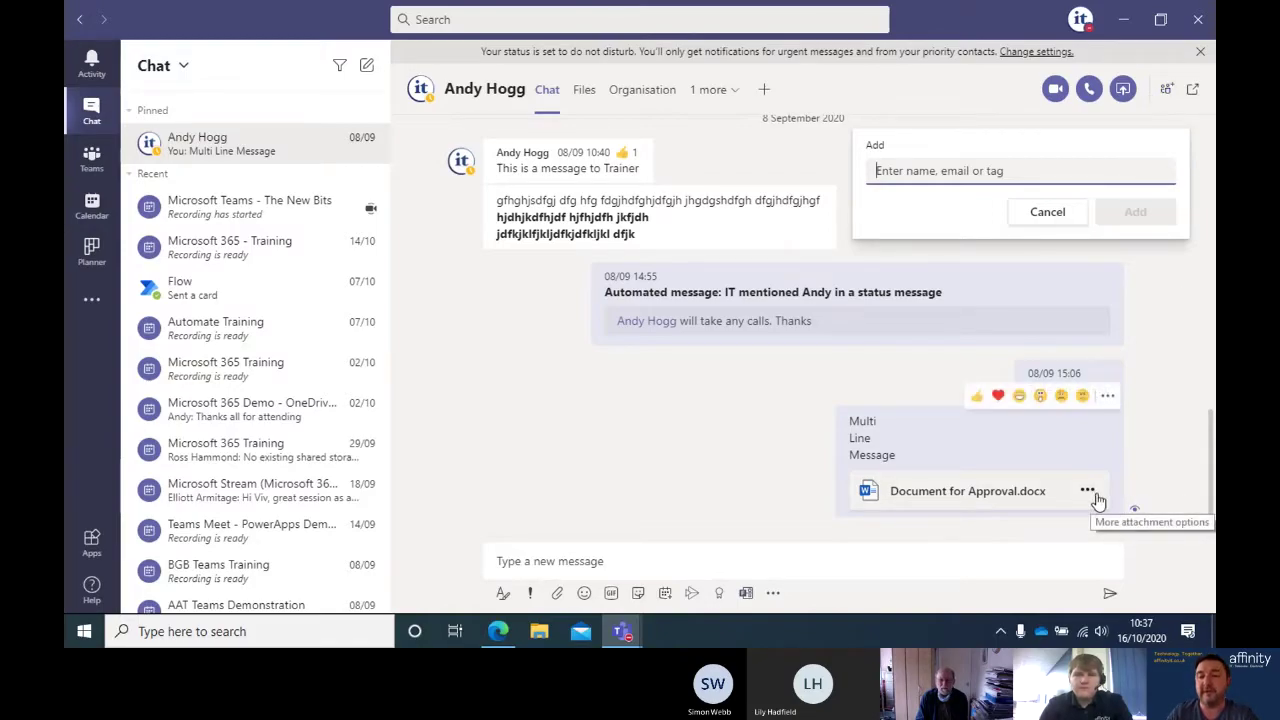
click(732, 466)
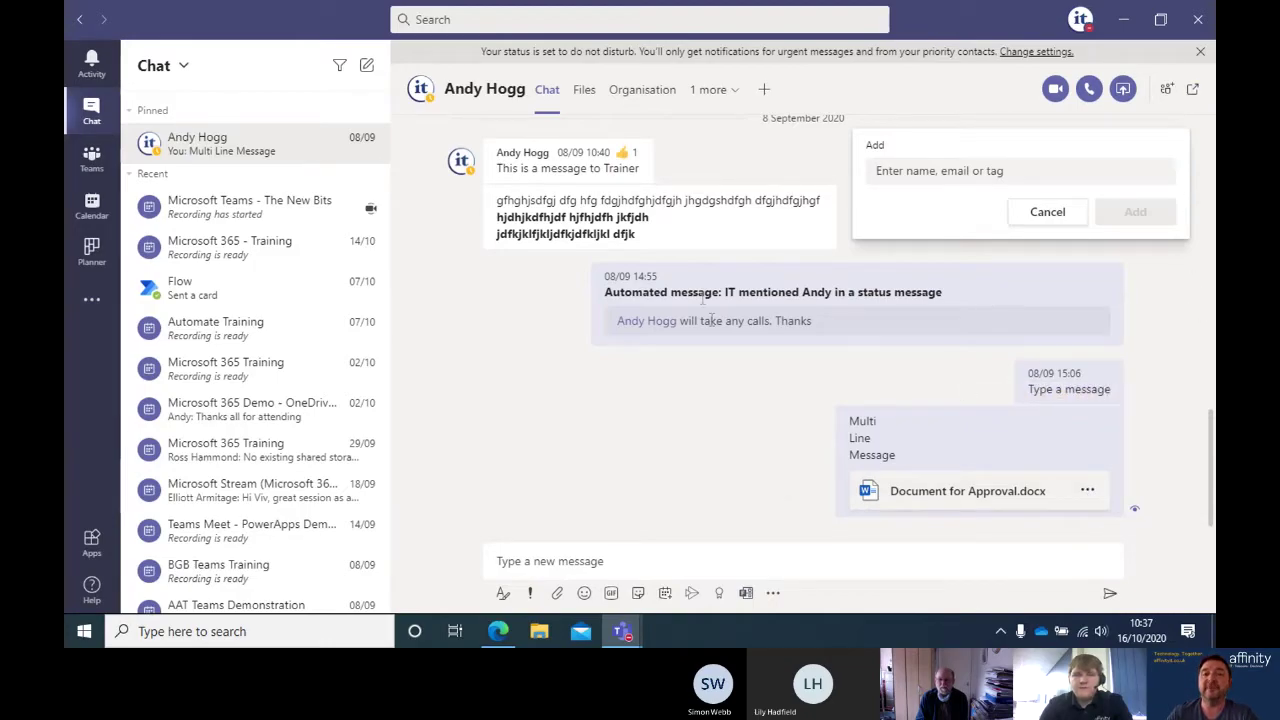
click(586, 102)
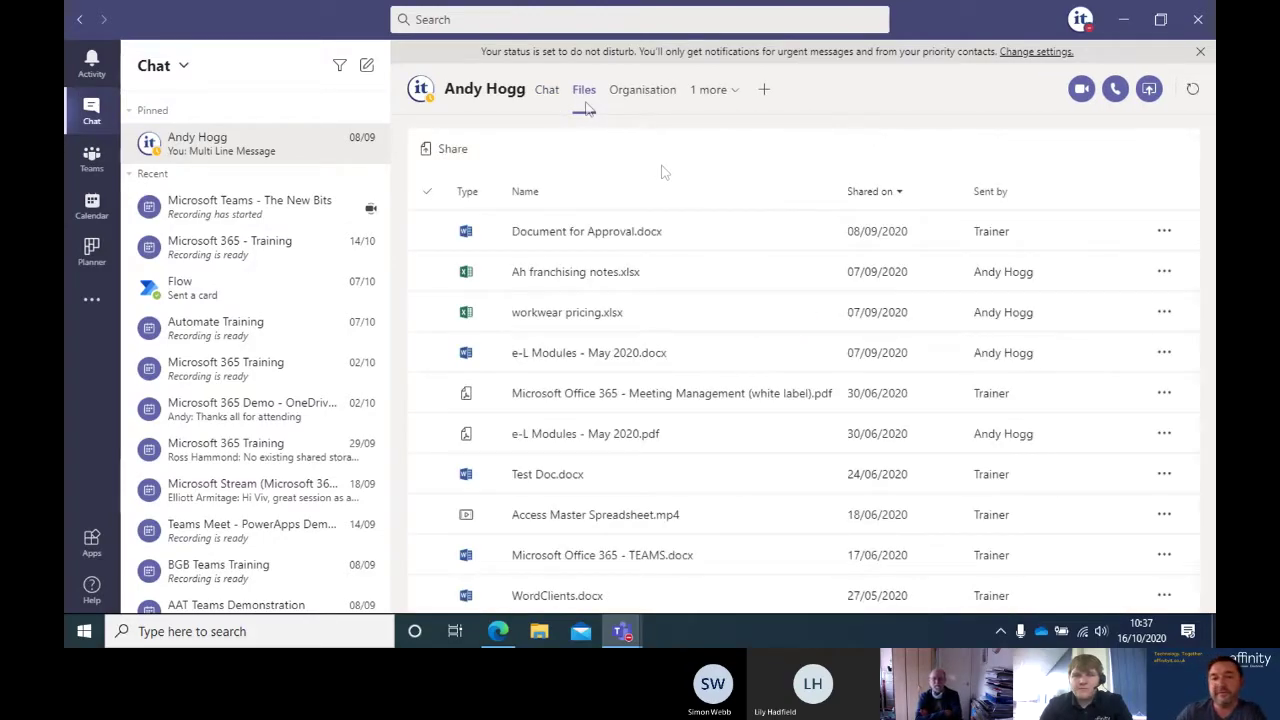
click(1164, 231)
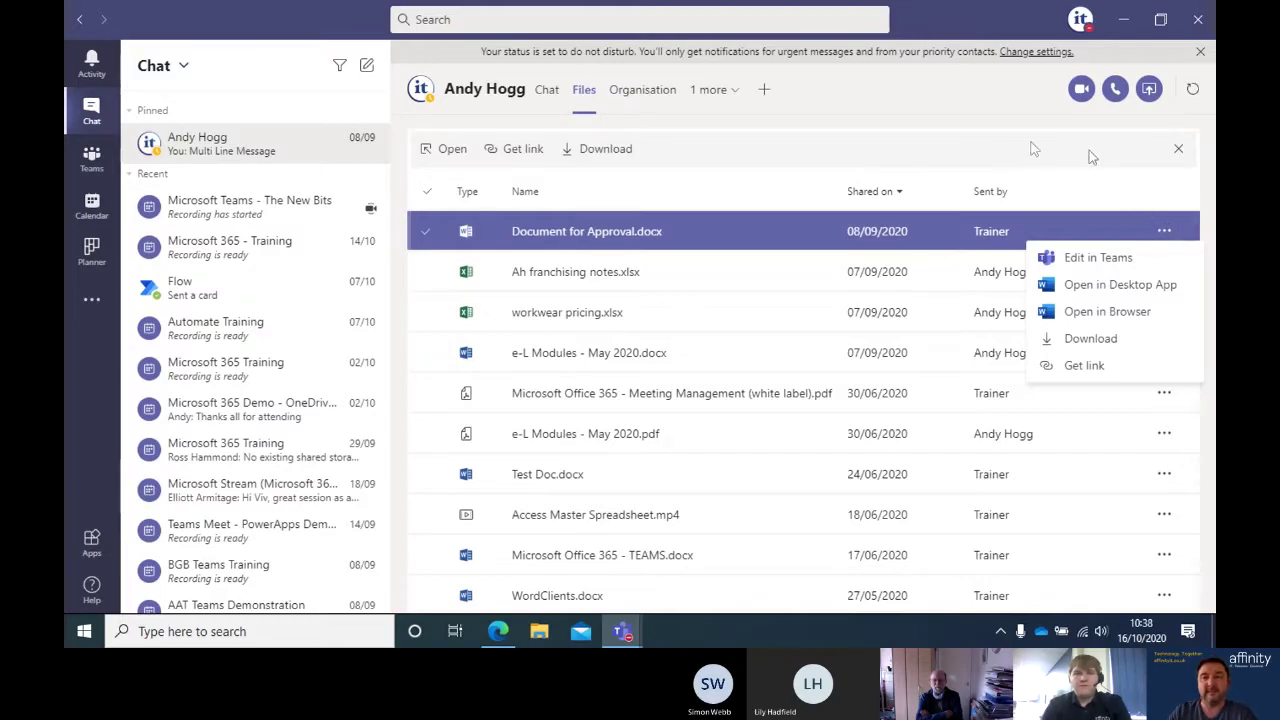
click(1010, 120)
click(1178, 148)
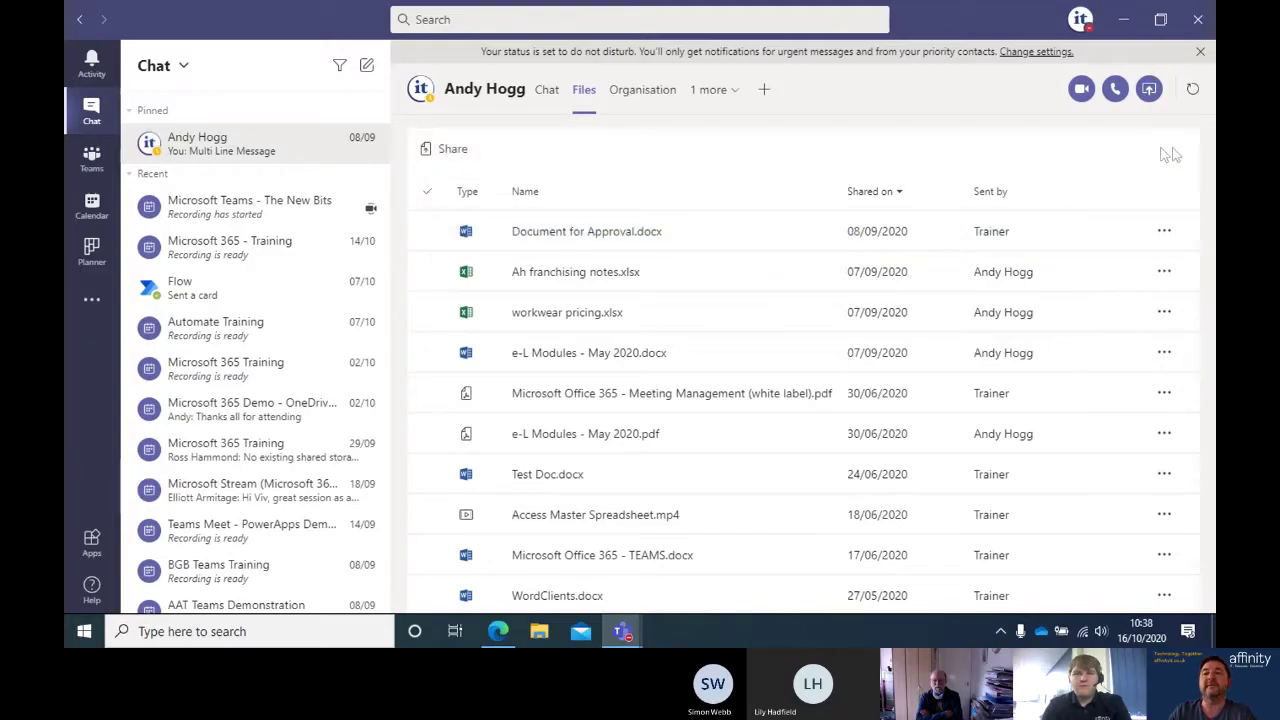
Start creating a team from scratch, stop at the Private or Public choice and cancel the creation.
click(92, 160)
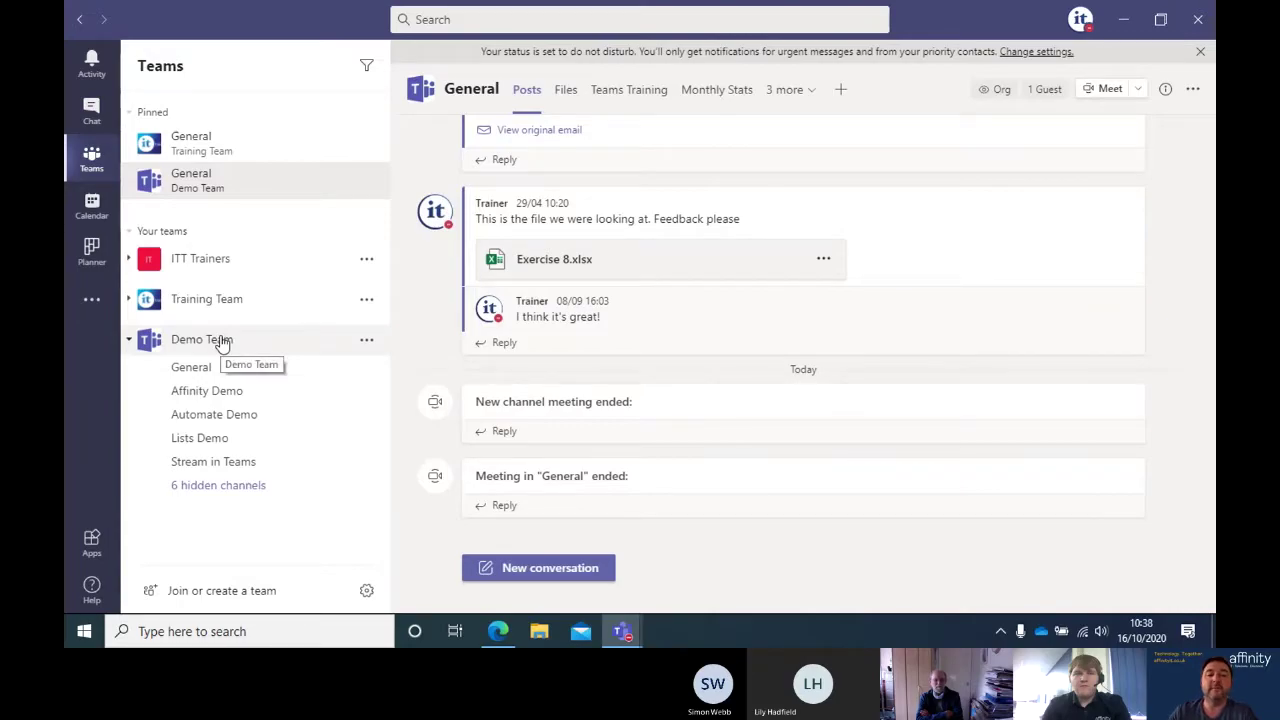
click(236, 591)
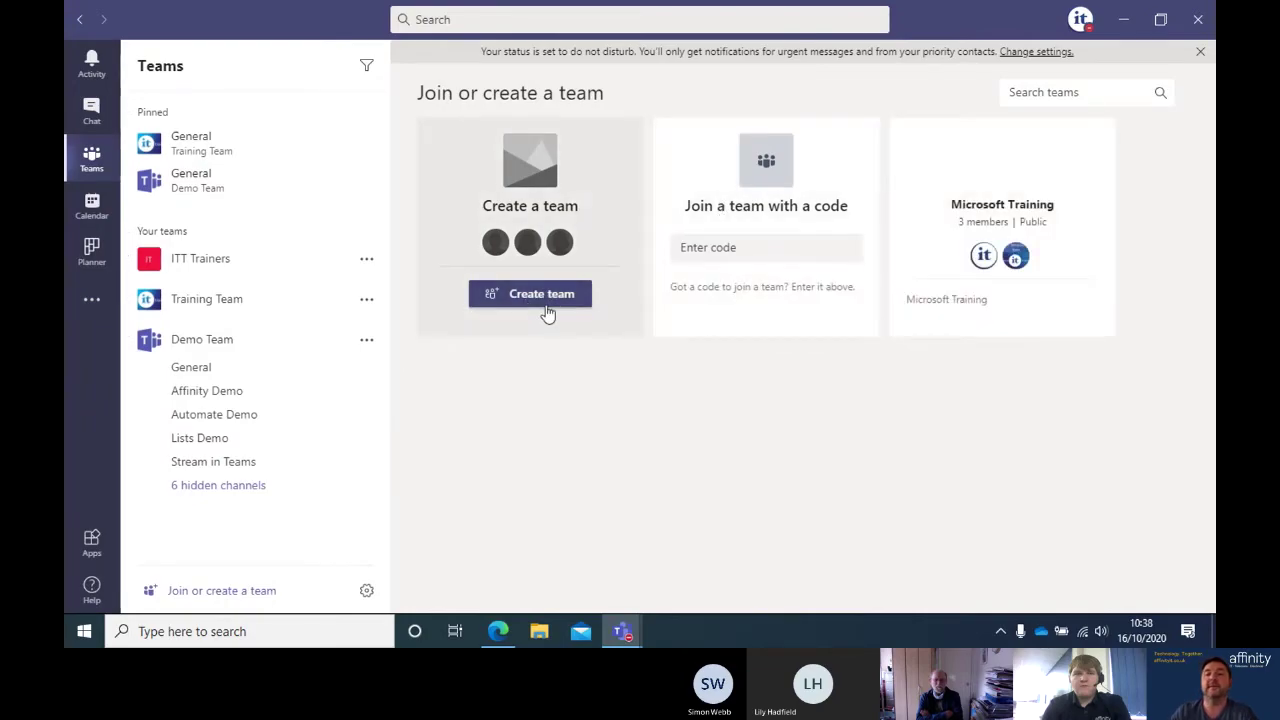
click(548, 311)
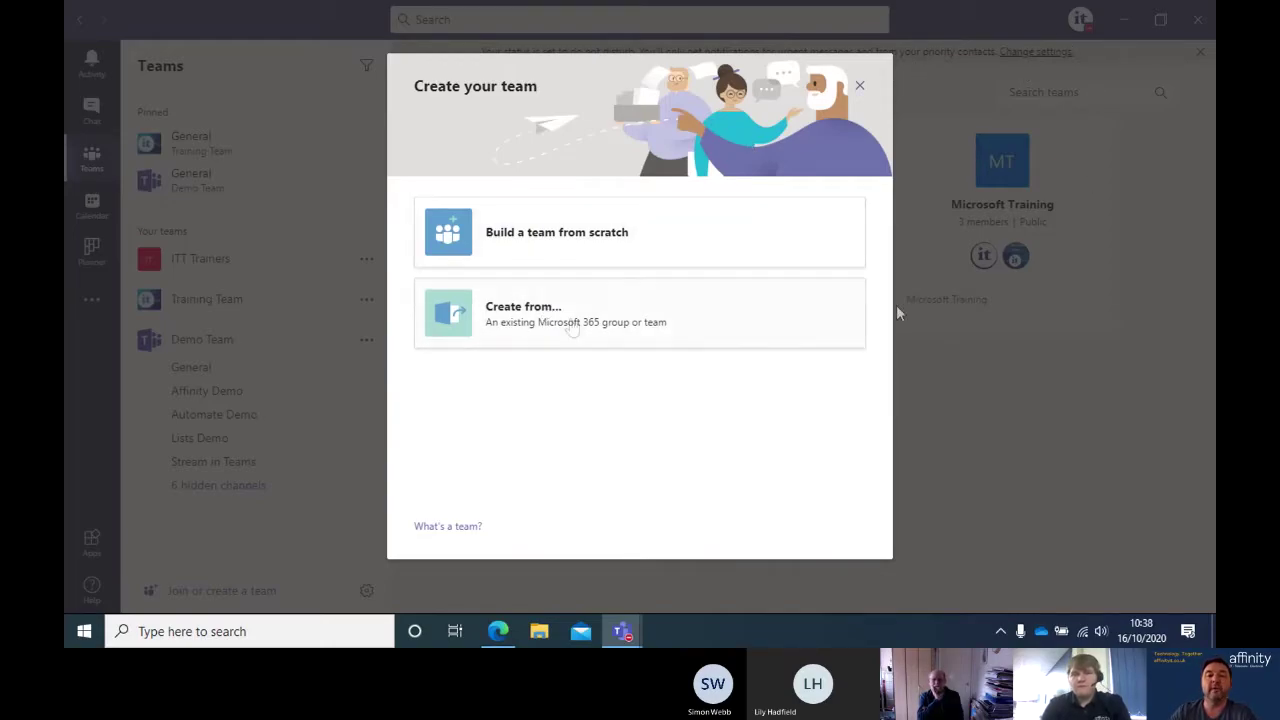
click(545, 249)
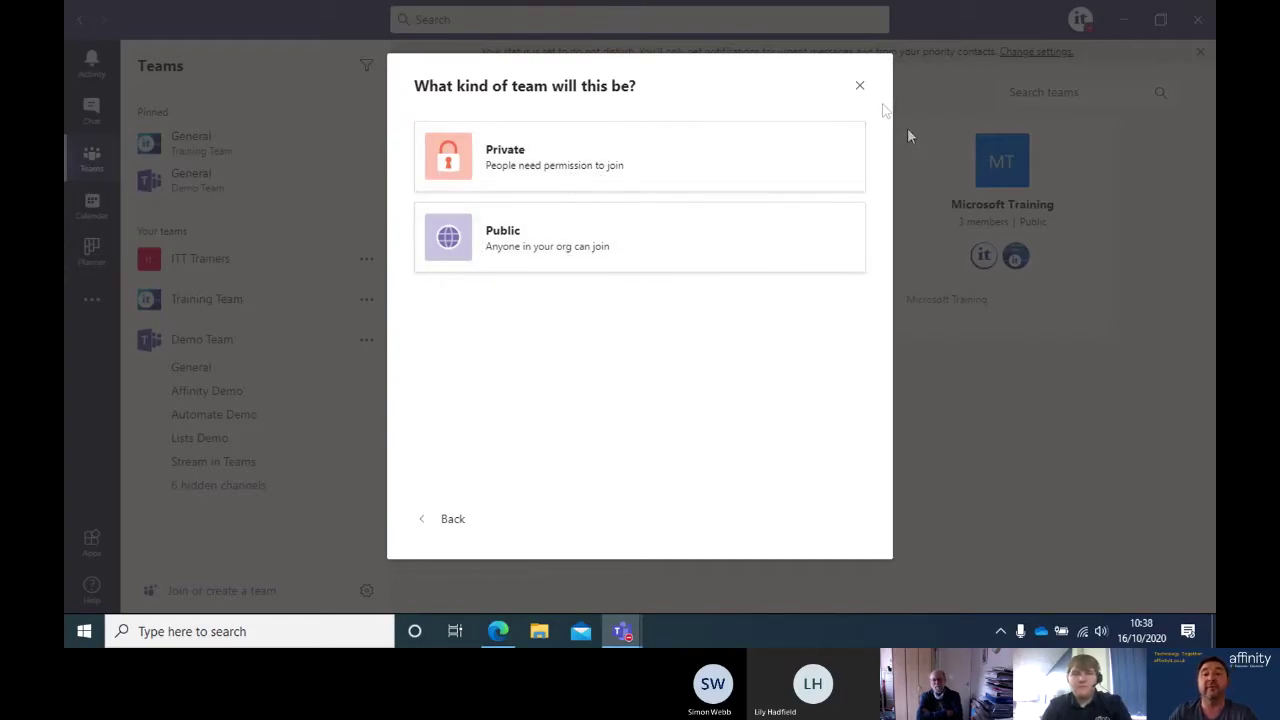
click(860, 86)
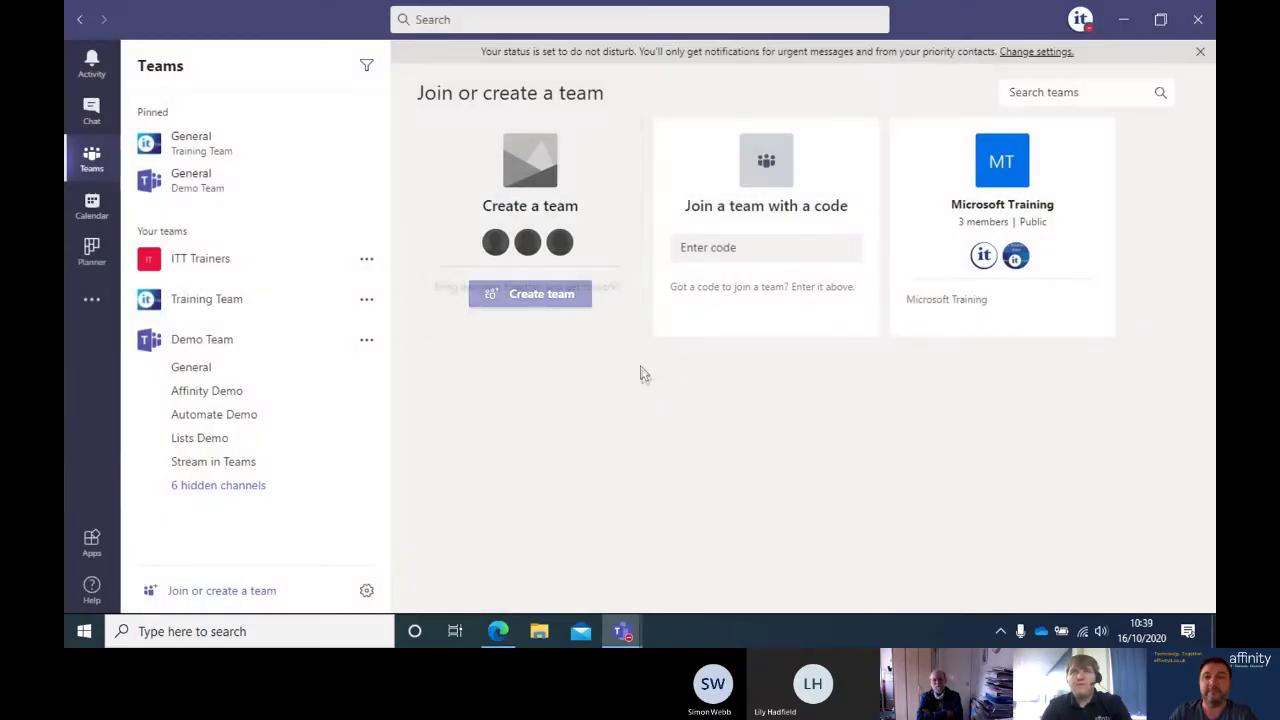
Open the management page of Demo Team and expand its list of members and guests.
click(252, 343)
click(367, 342)
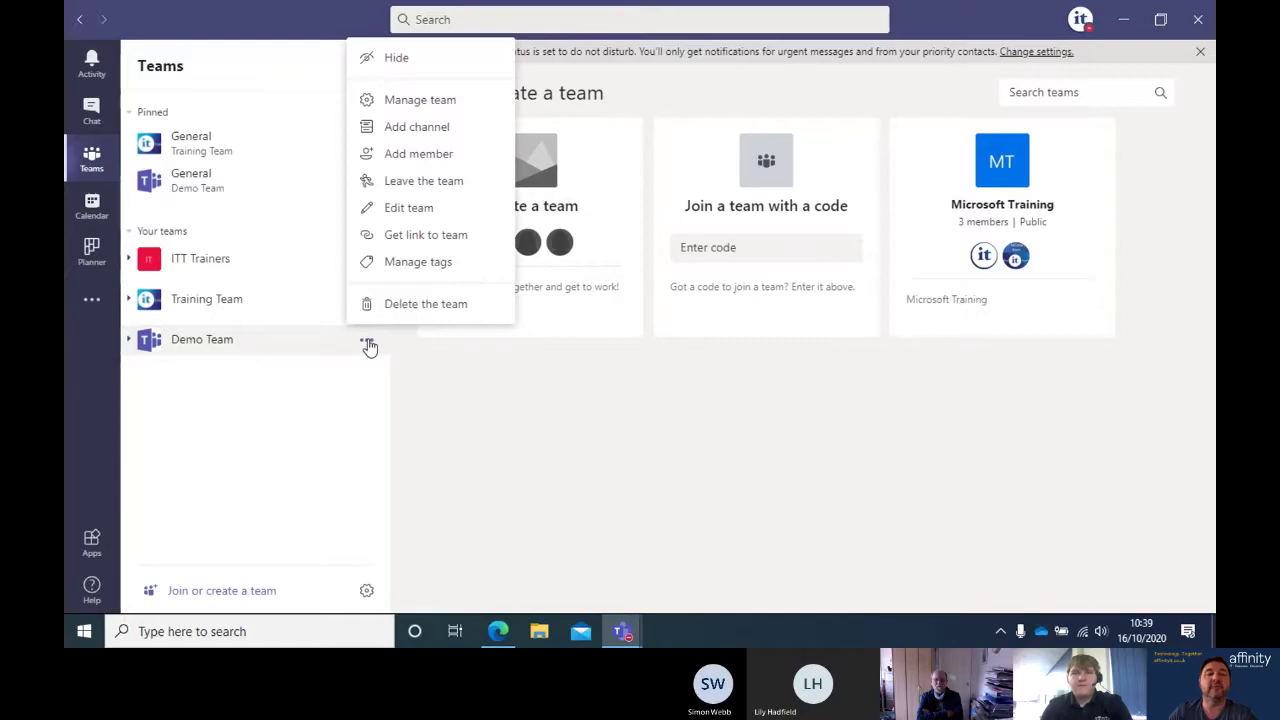
click(399, 104)
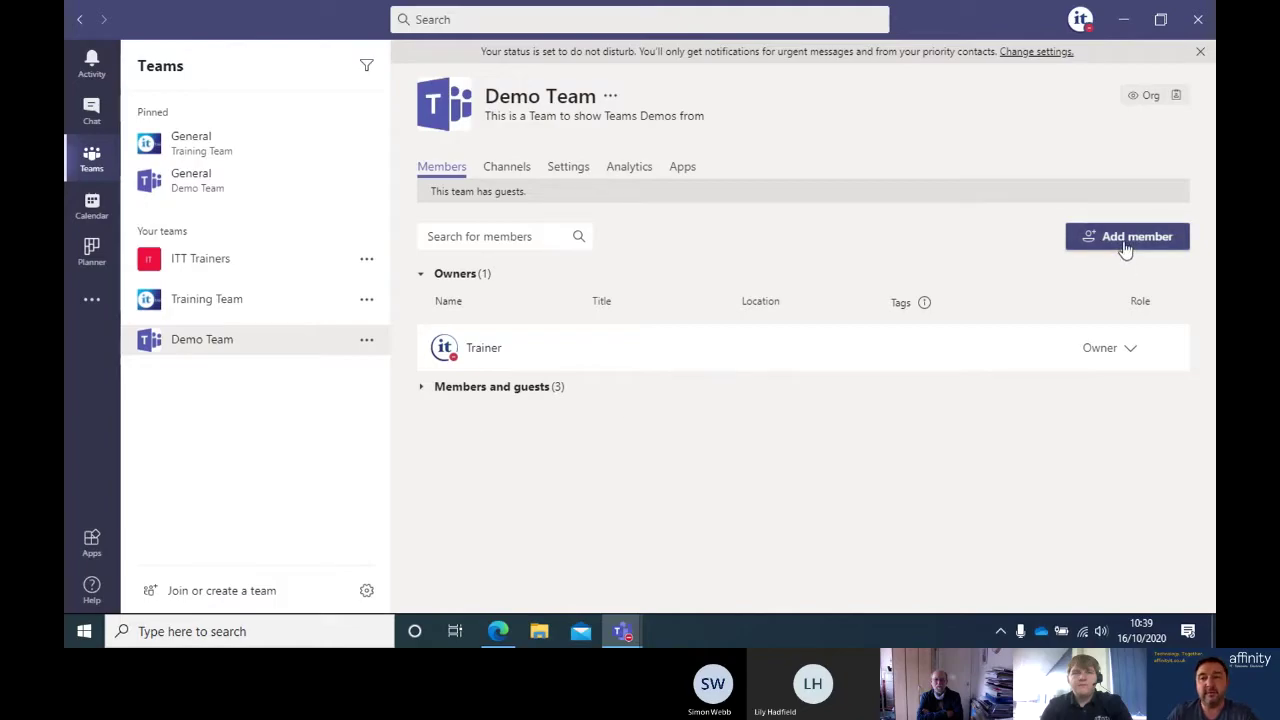
click(1128, 356)
click(420, 391)
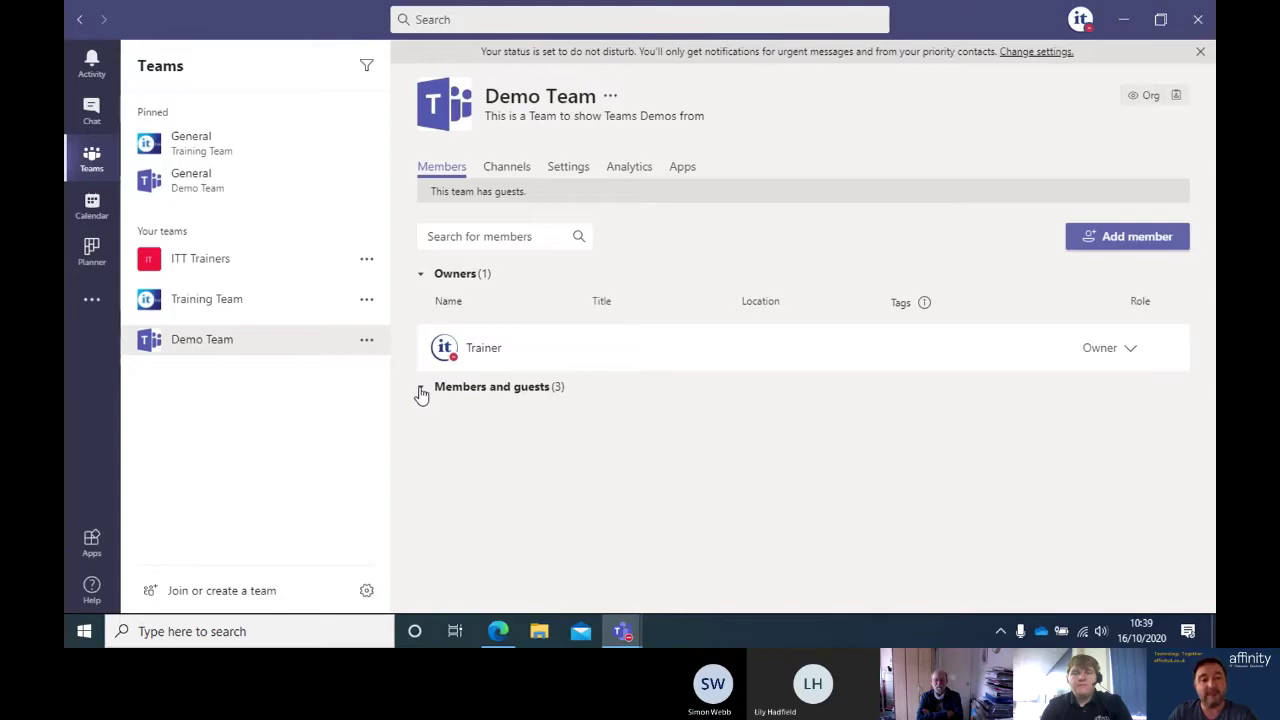
click(421, 391)
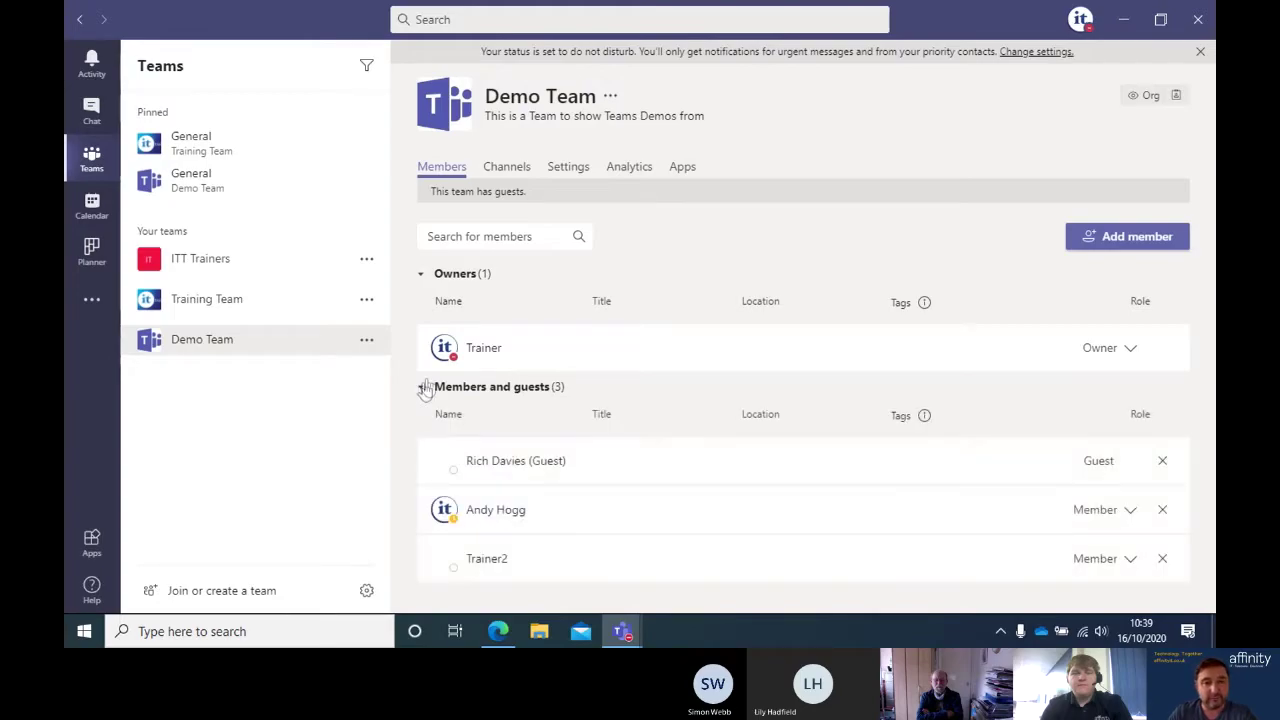
Open a new channel form for Demo Team, view its Standard and Private privacy choices and cancel it.
click(506, 168)
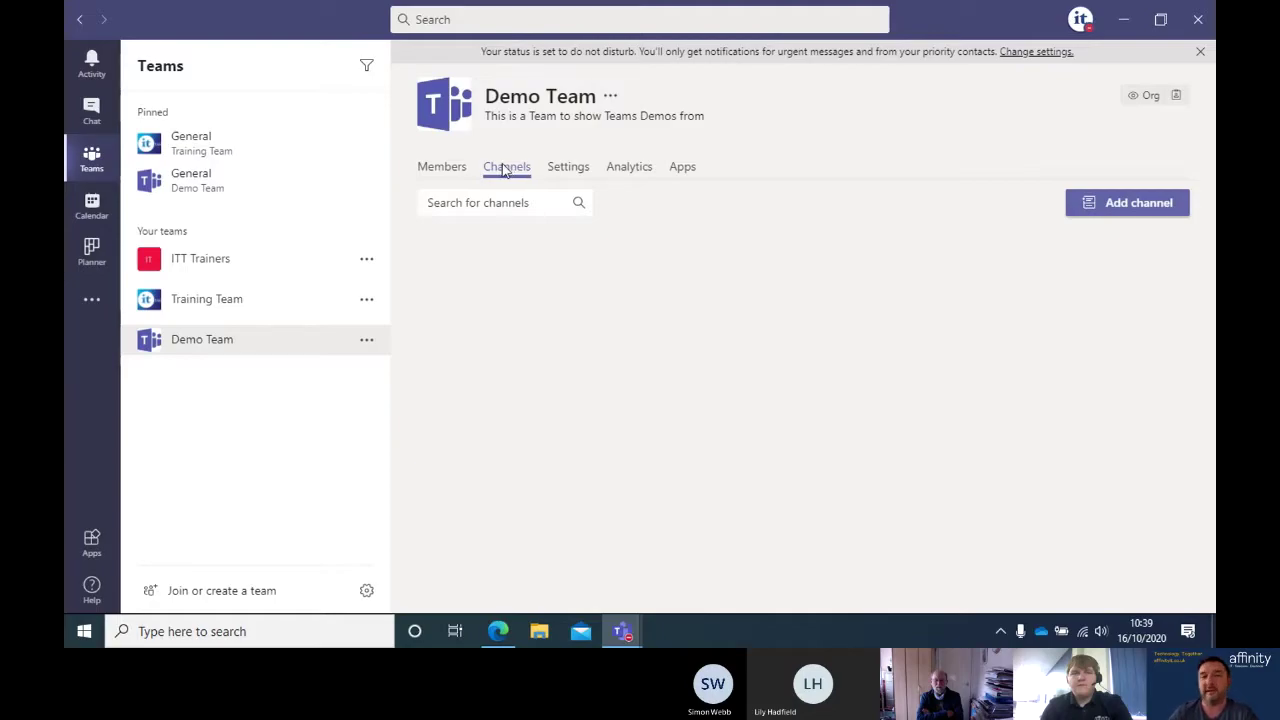
click(1132, 210)
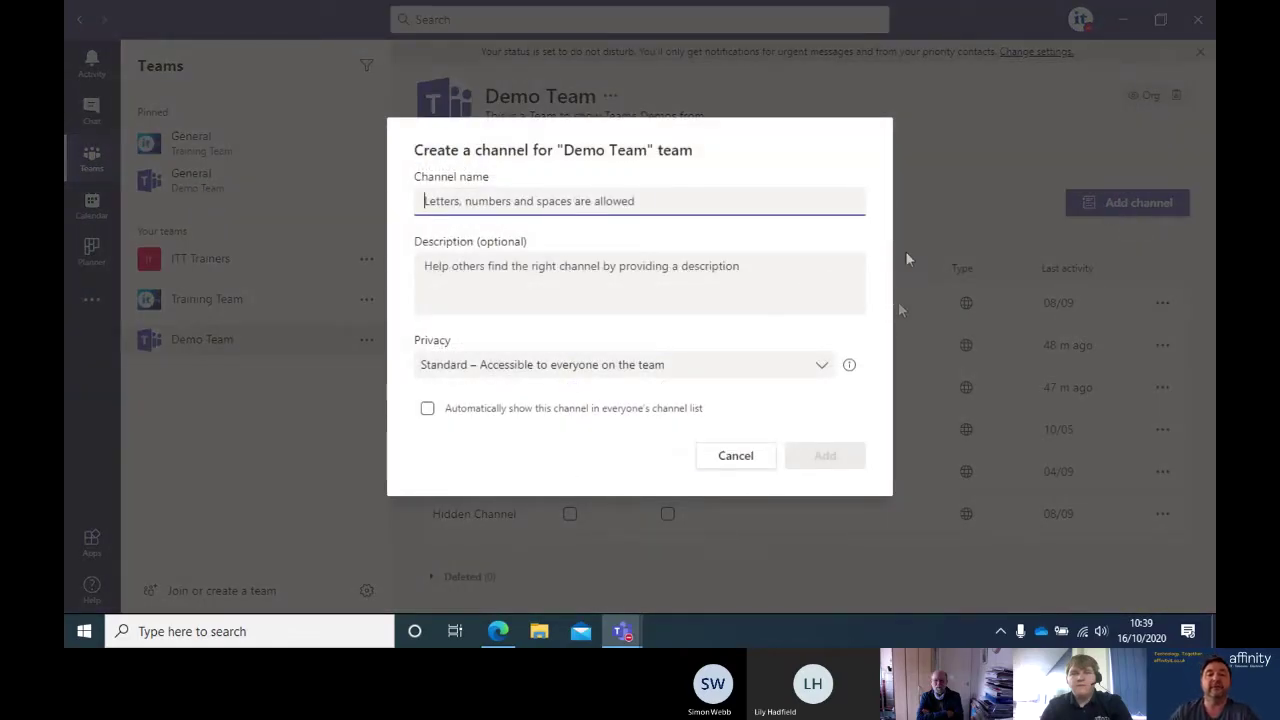
click(826, 366)
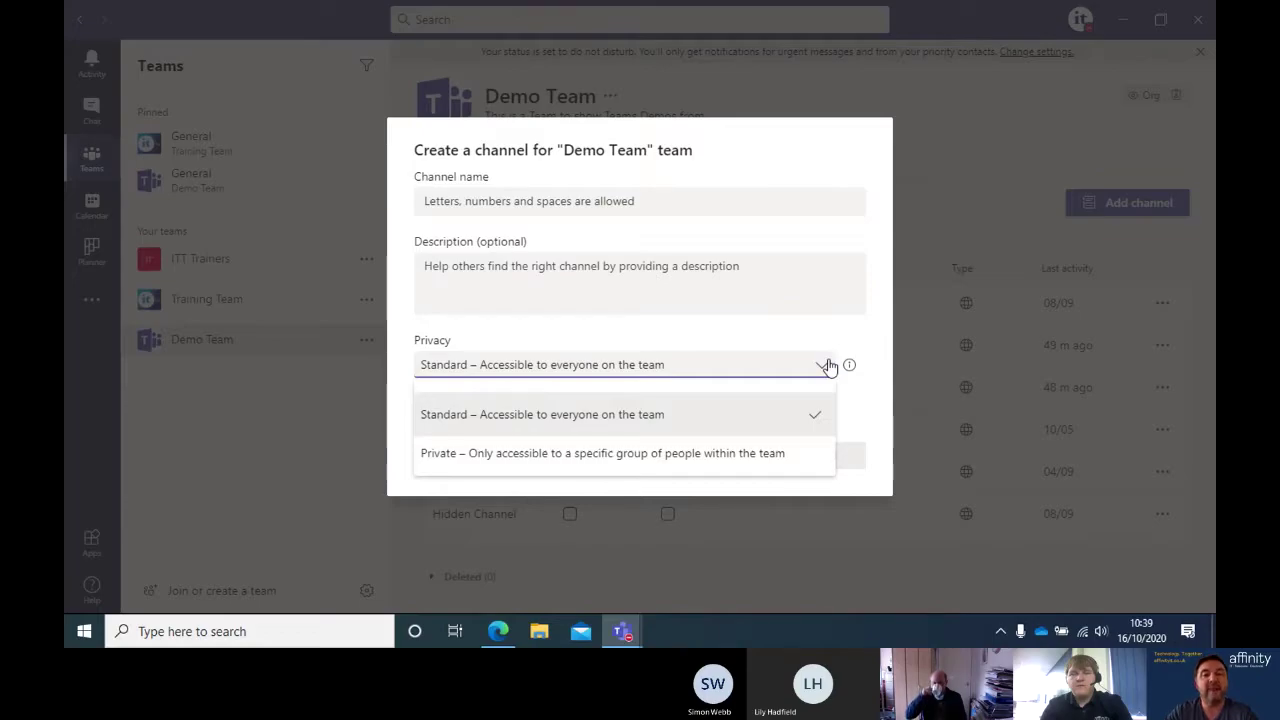
click(928, 168)
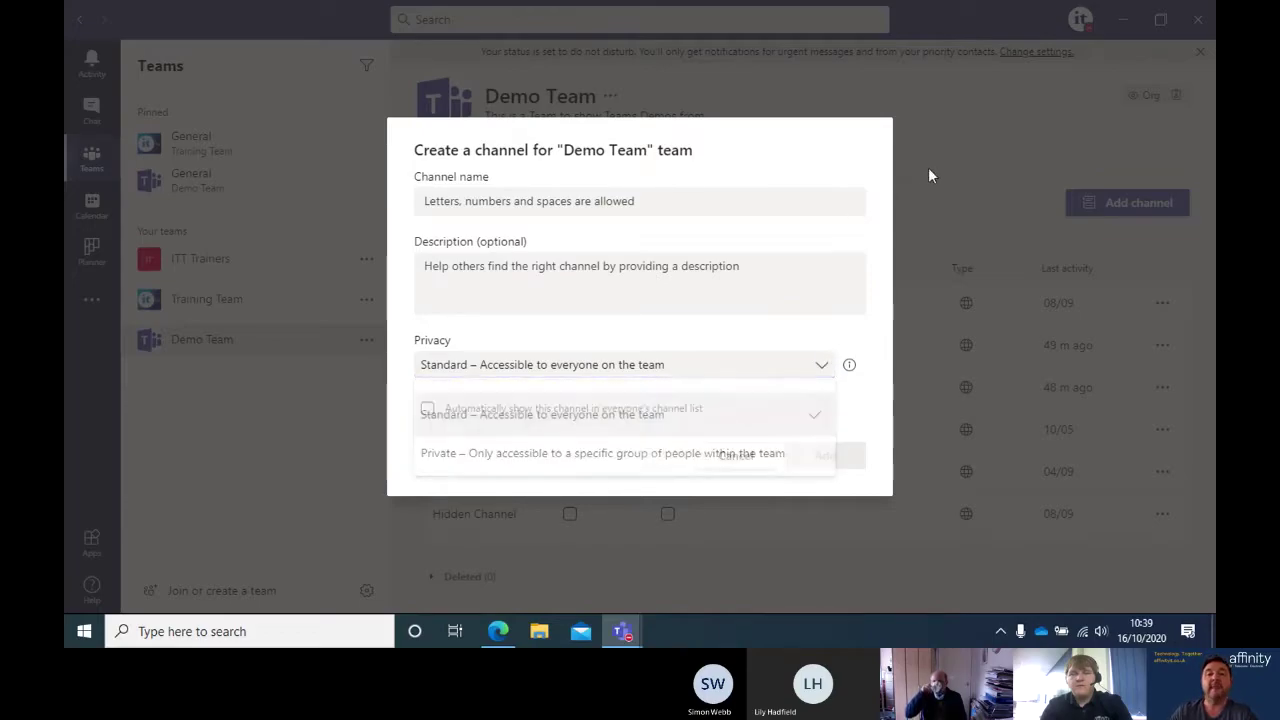
scroll(662, 440, down, 3)
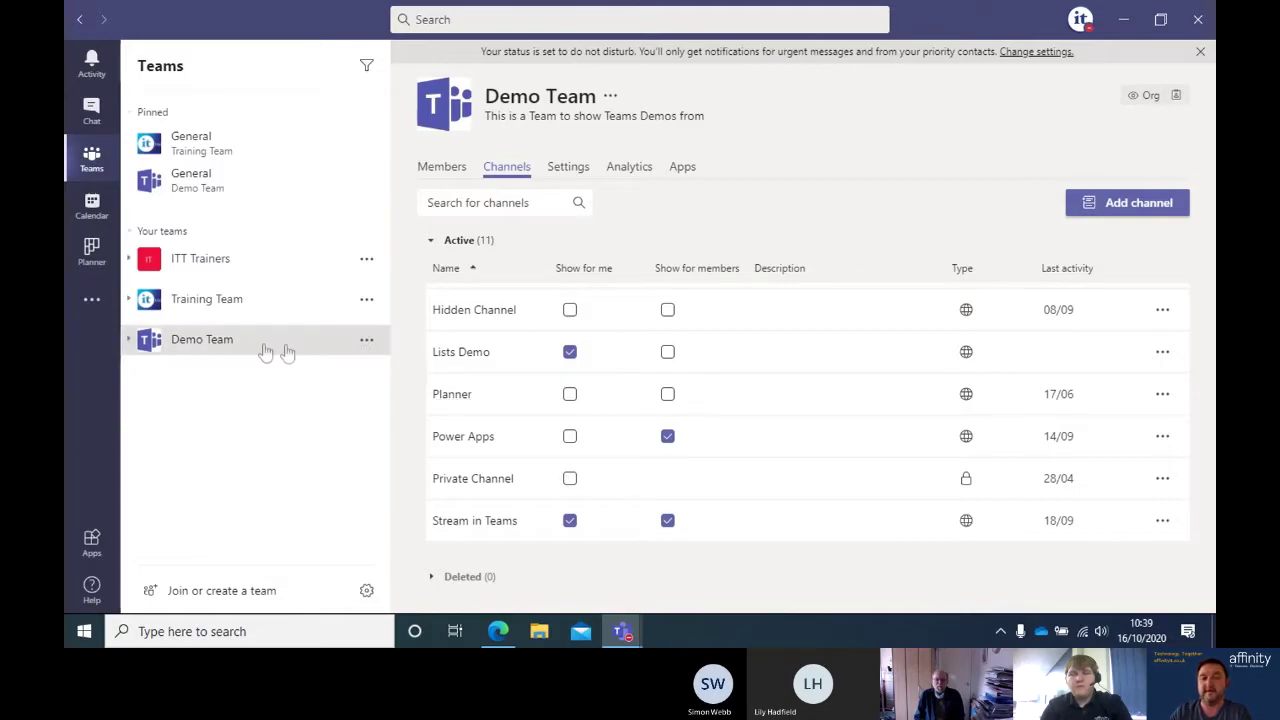
click(147, 339)
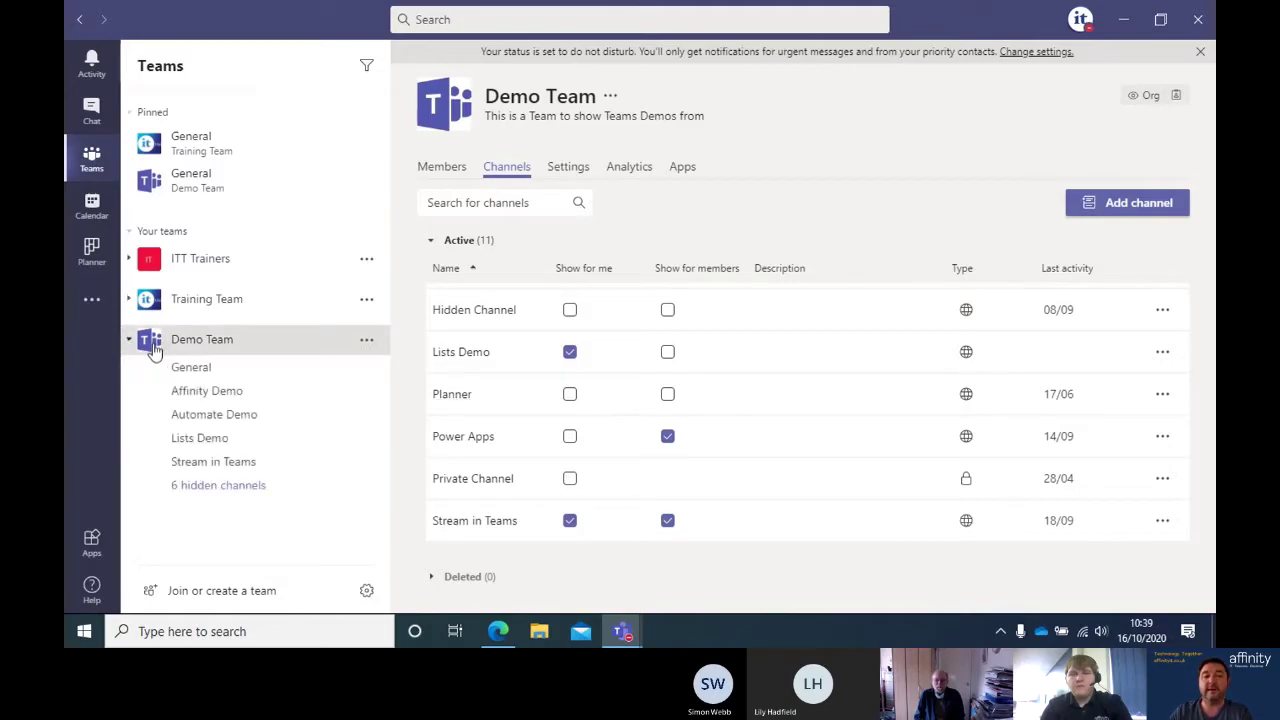
click(203, 494)
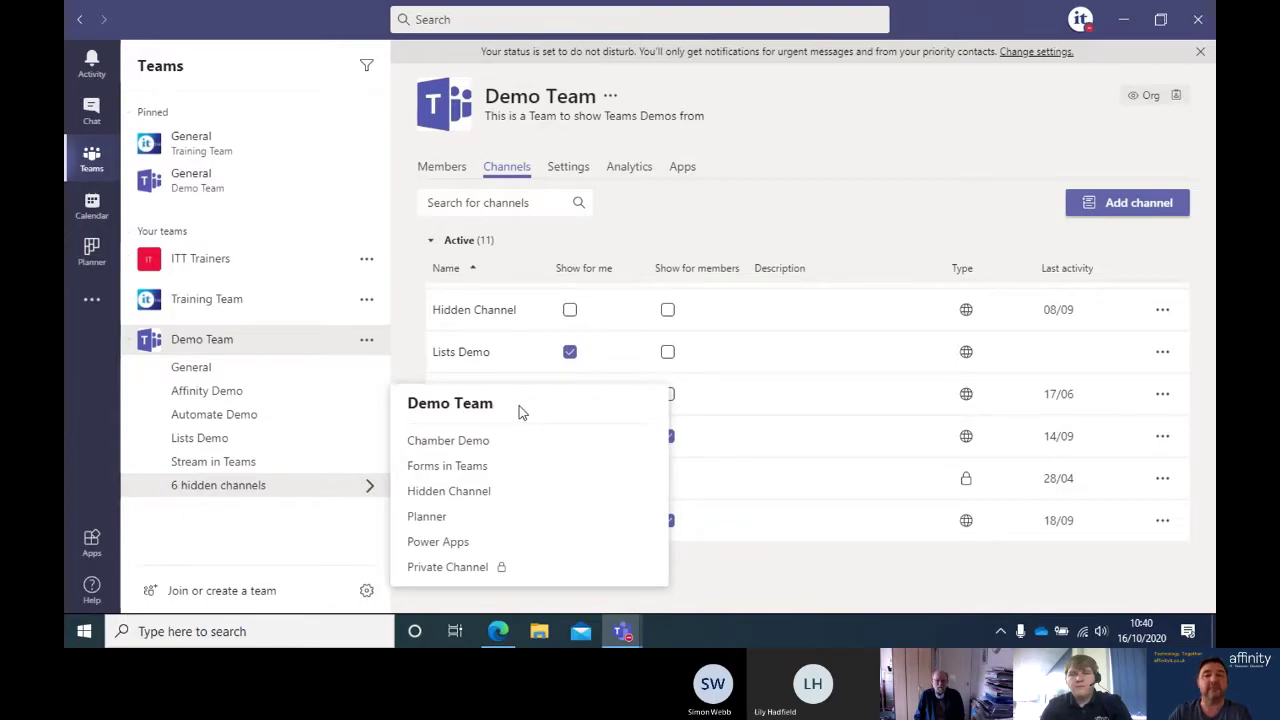
Examine the team picture and member permissions in Demo Team's settings.
click(563, 172)
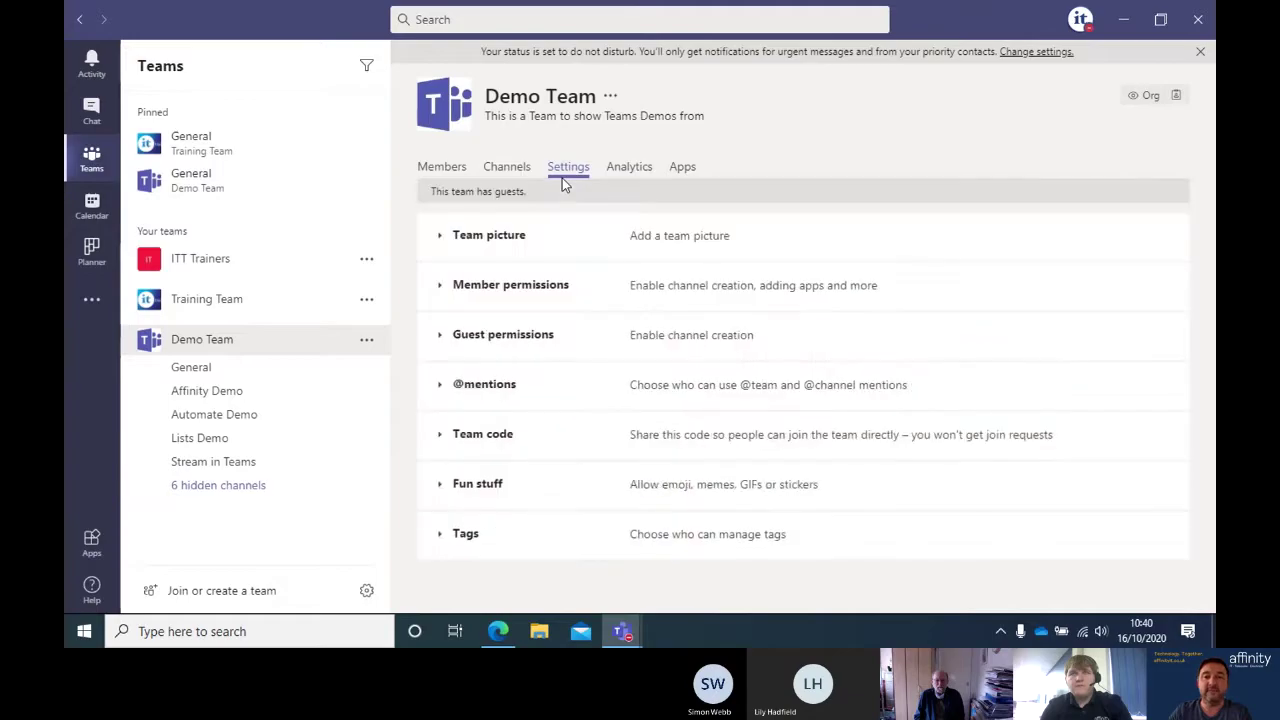
click(517, 238)
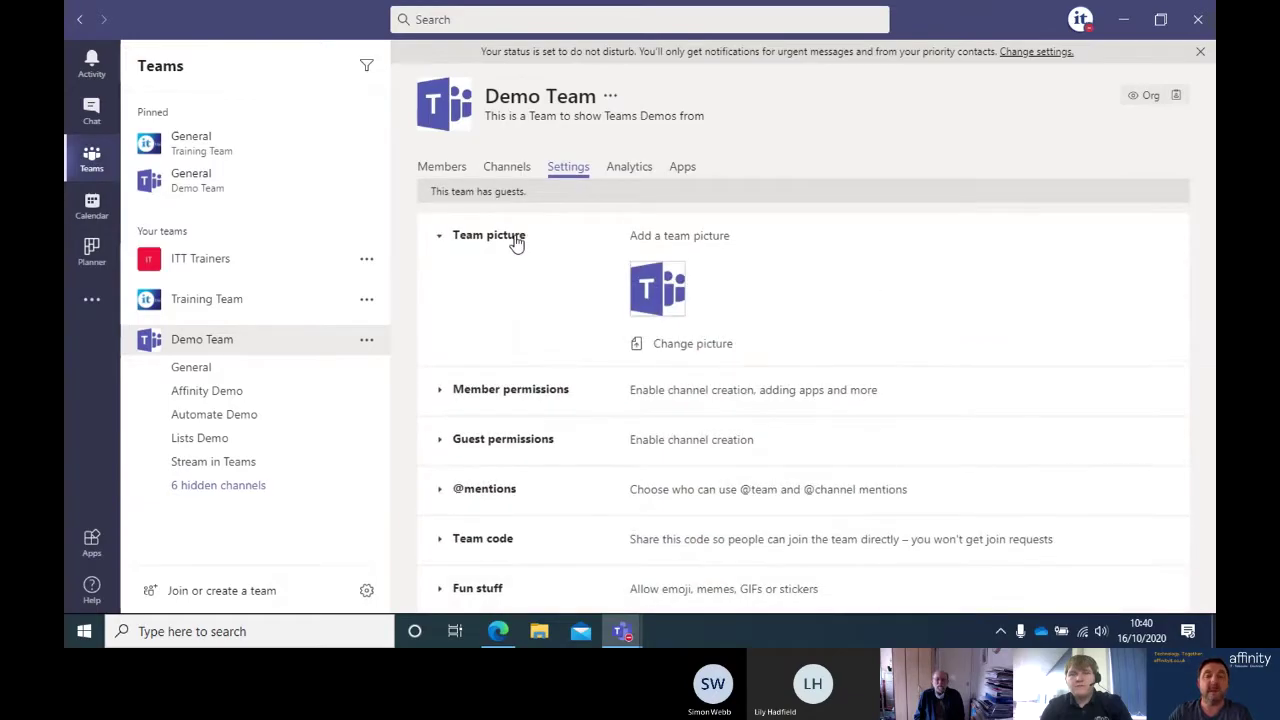
click(514, 390)
scroll(515, 391, down, 3)
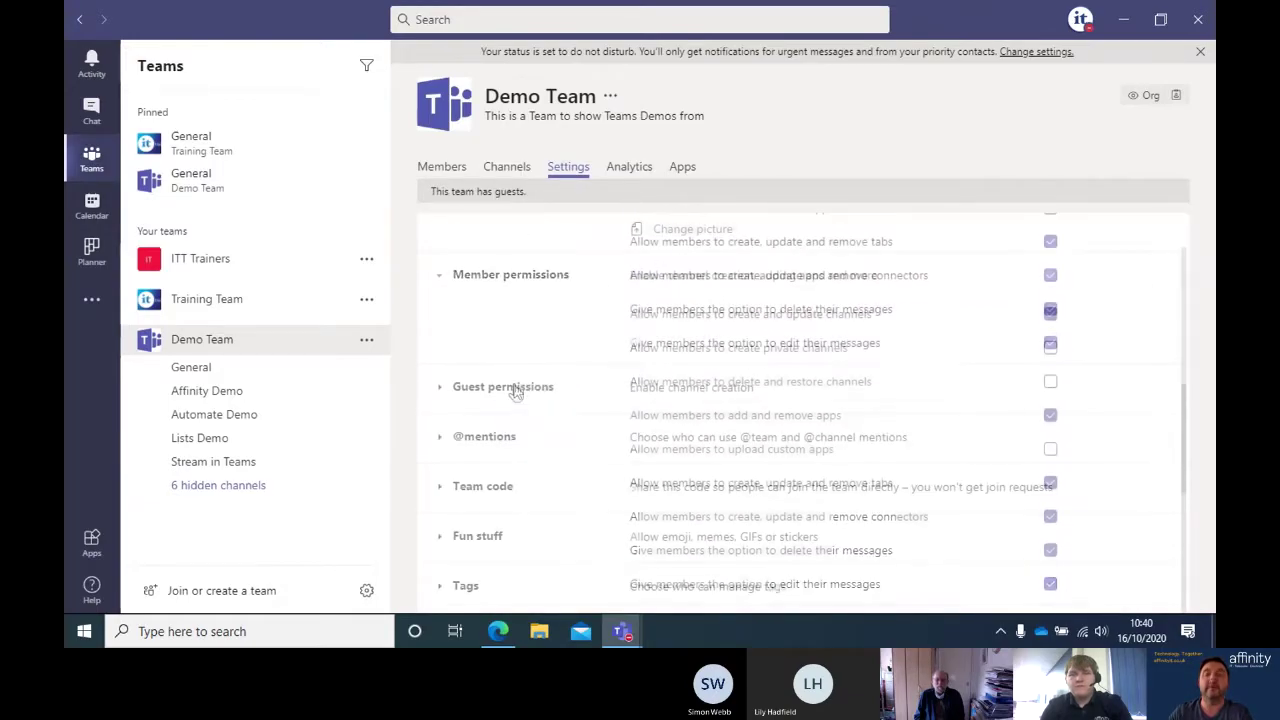
scroll(515, 391, up, 3)
scroll(515, 390, down, 3)
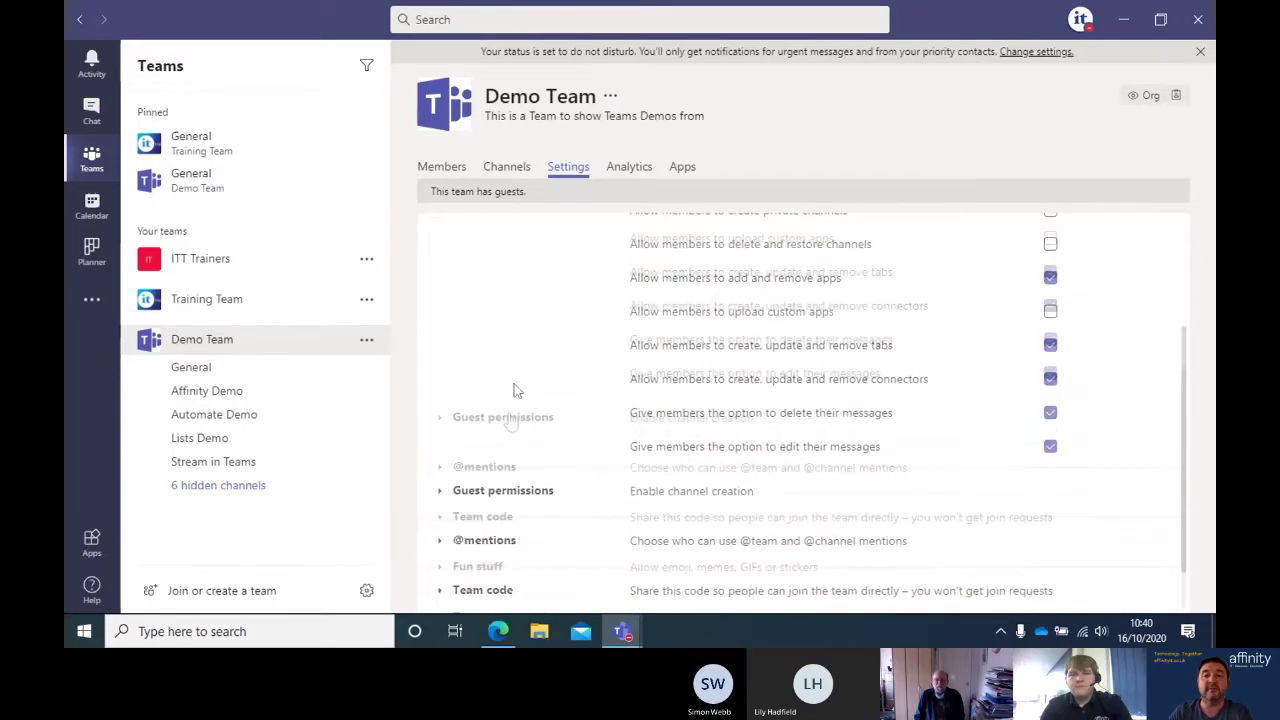
click(517, 388)
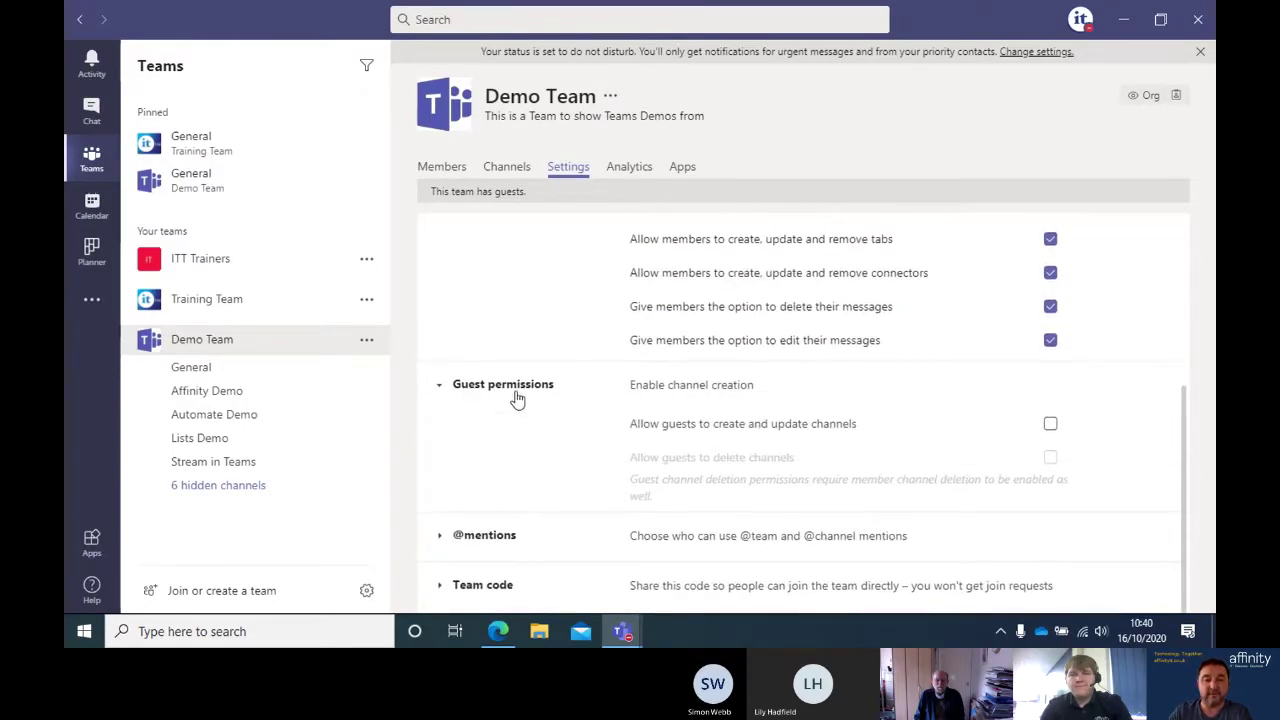
scroll(516, 397, down, 1)
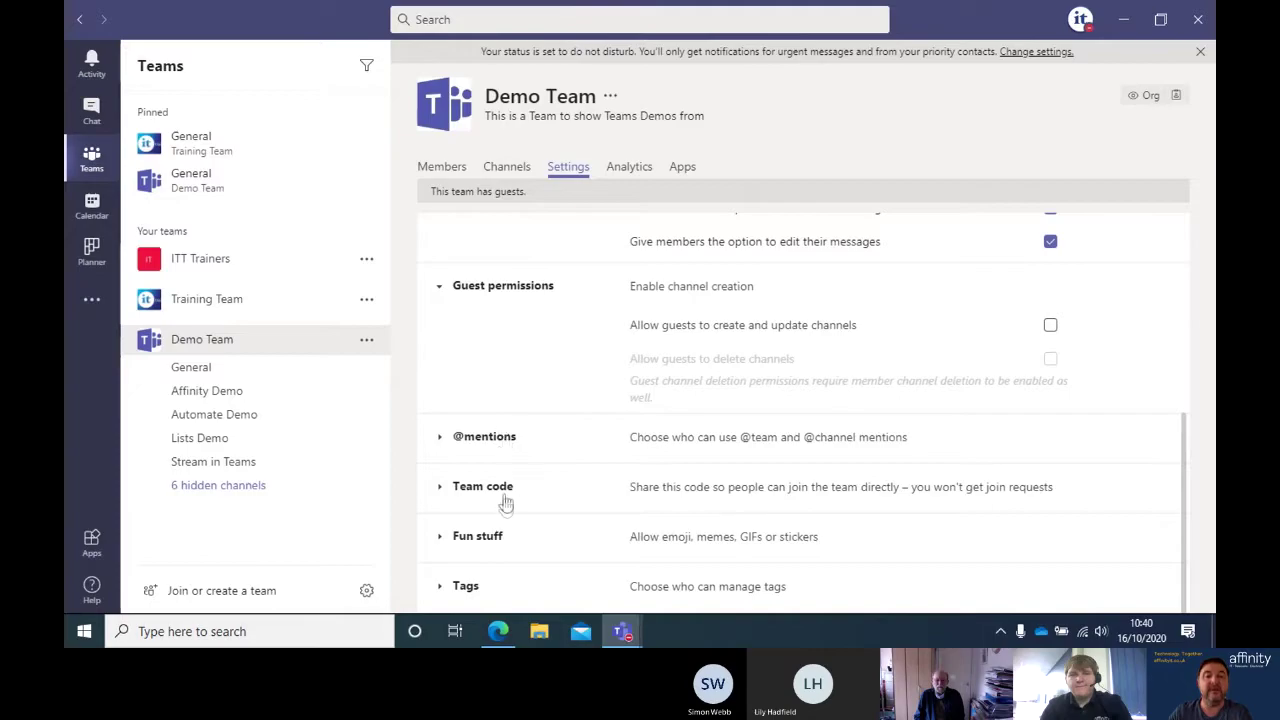
click(514, 441)
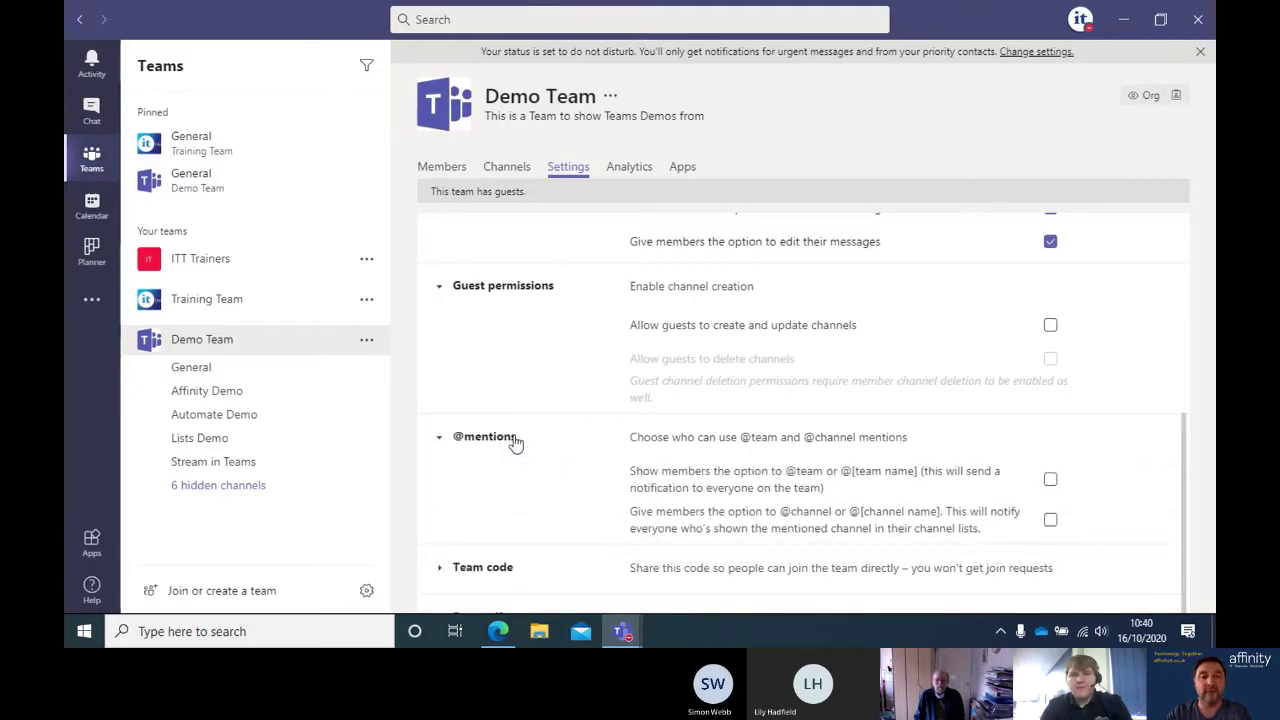
scroll(526, 457, down, 1)
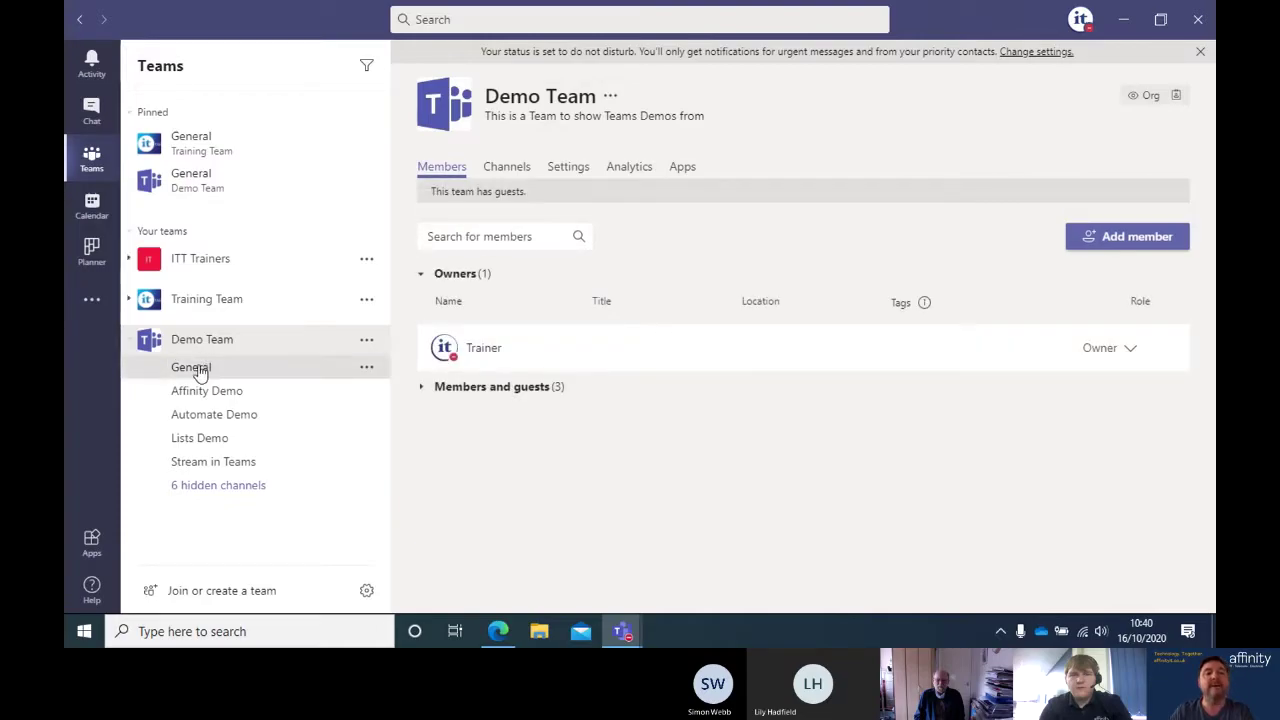
click(192, 368)
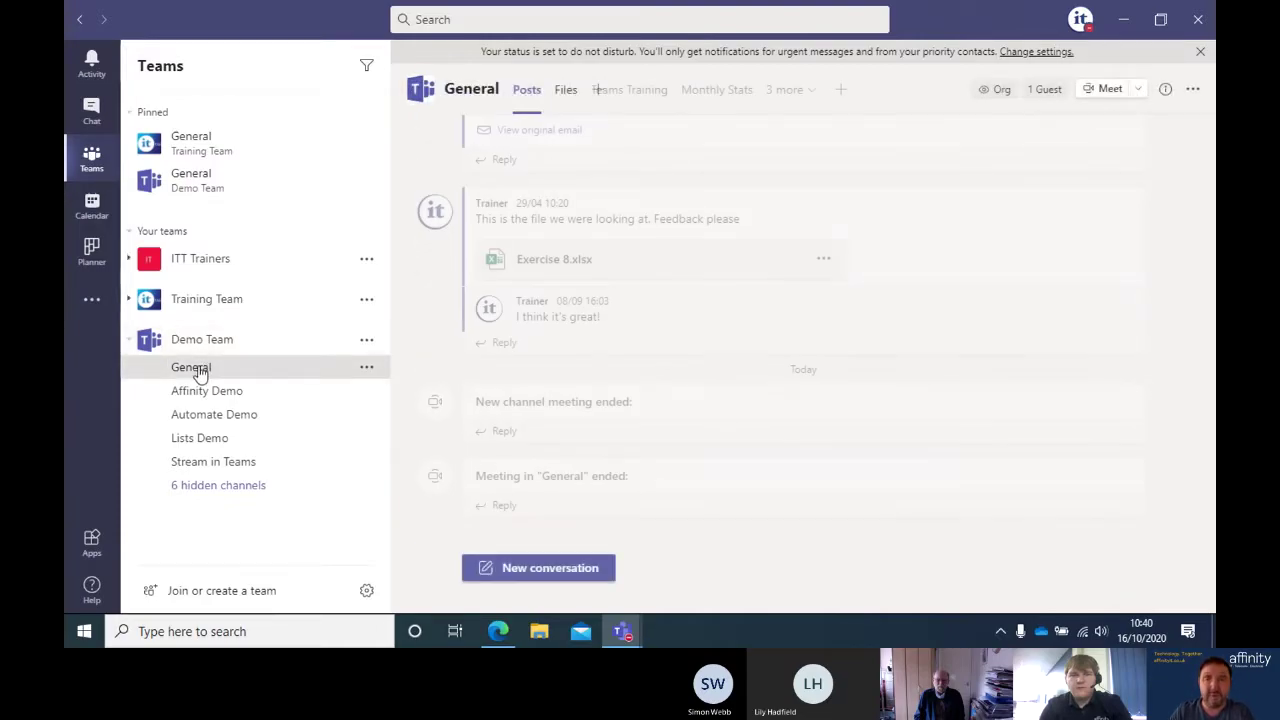
click(518, 342)
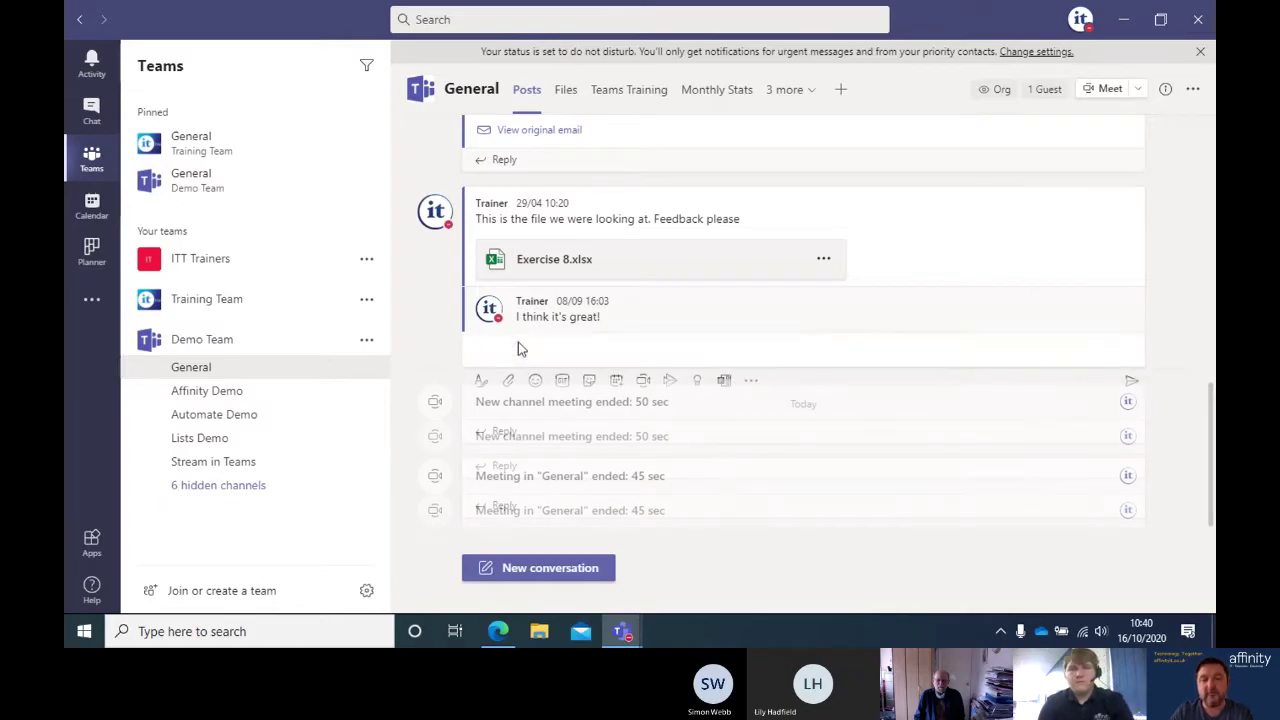
text(@)
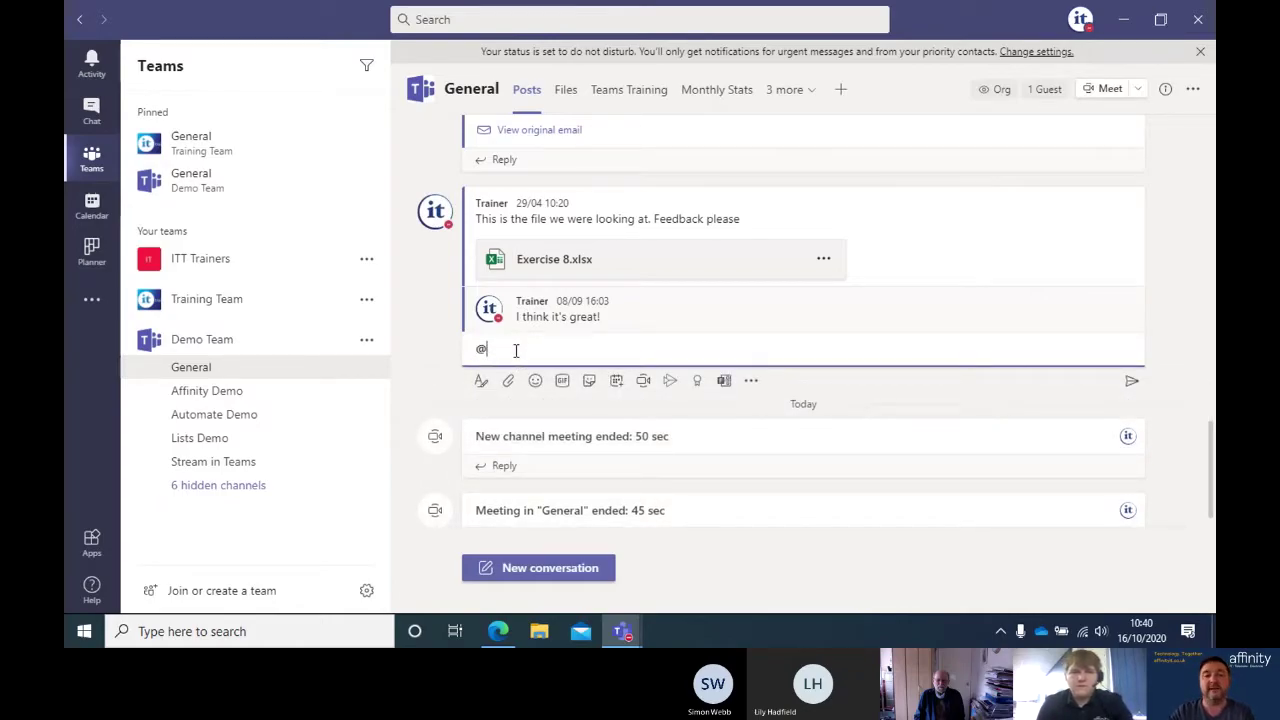
text(andy)
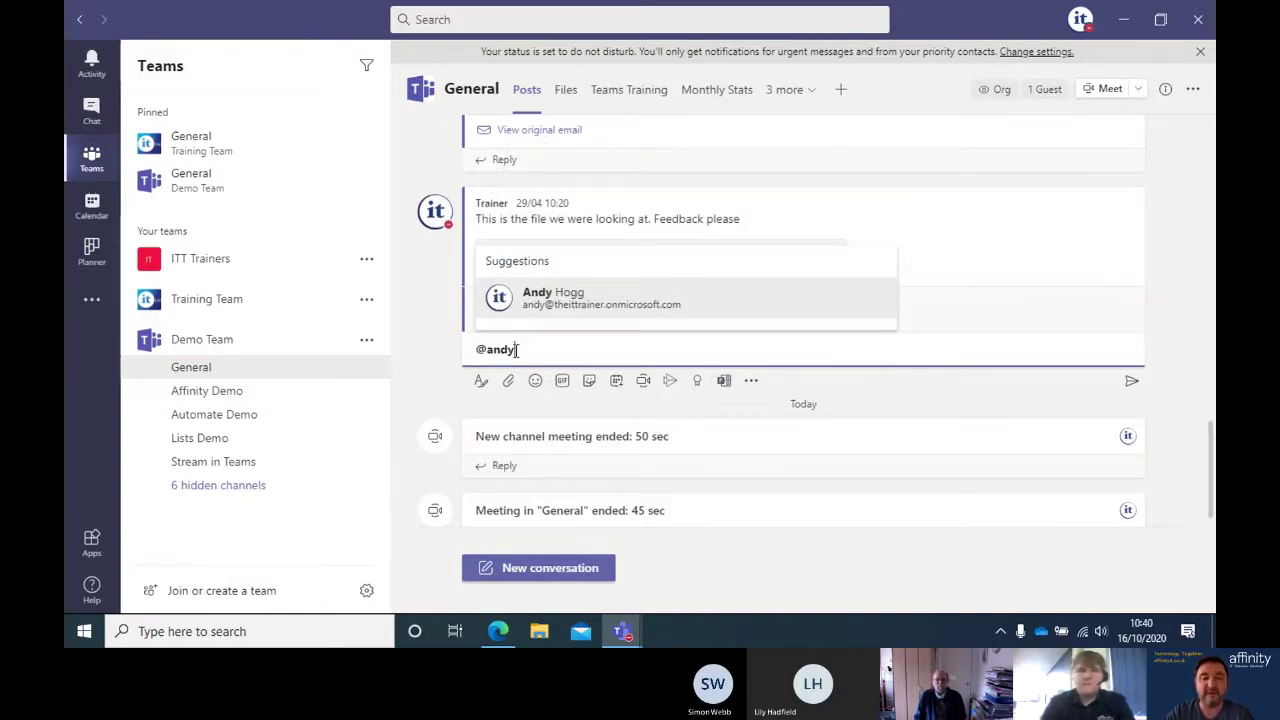
key(BackSpace)
key(BackSpace)
key(BackSpace)
key(BackSpace)
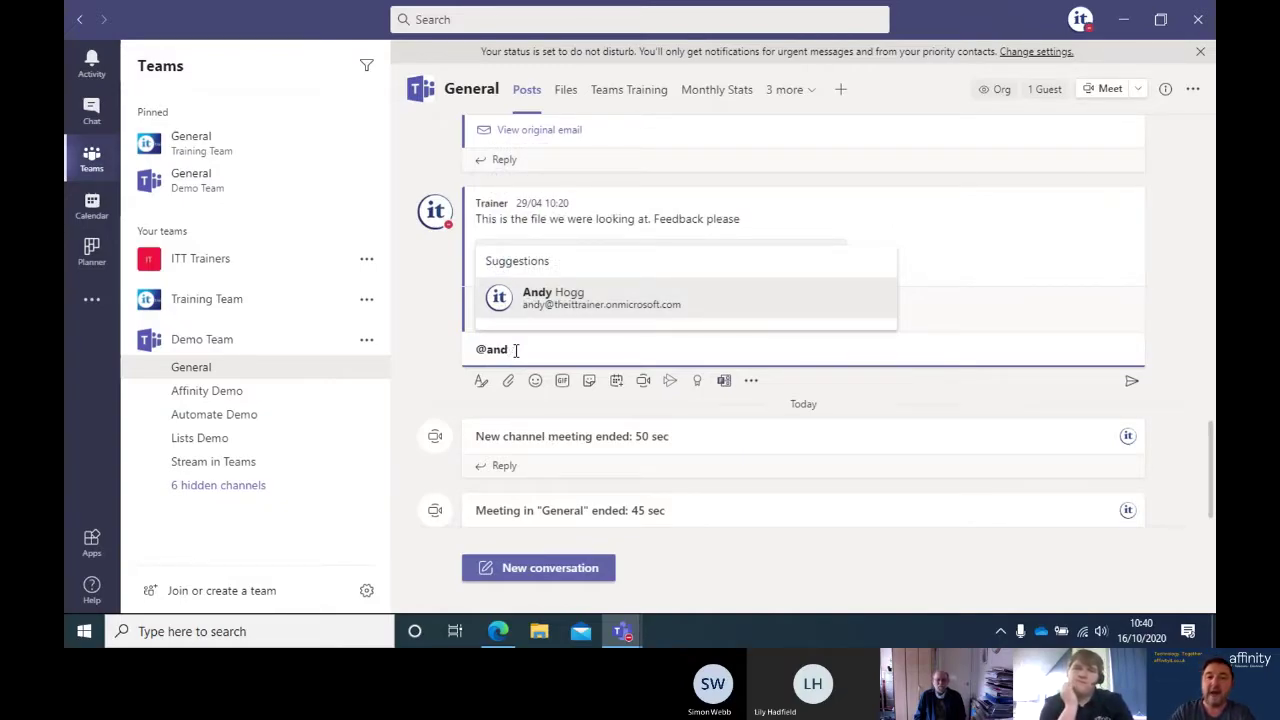
text(affi)
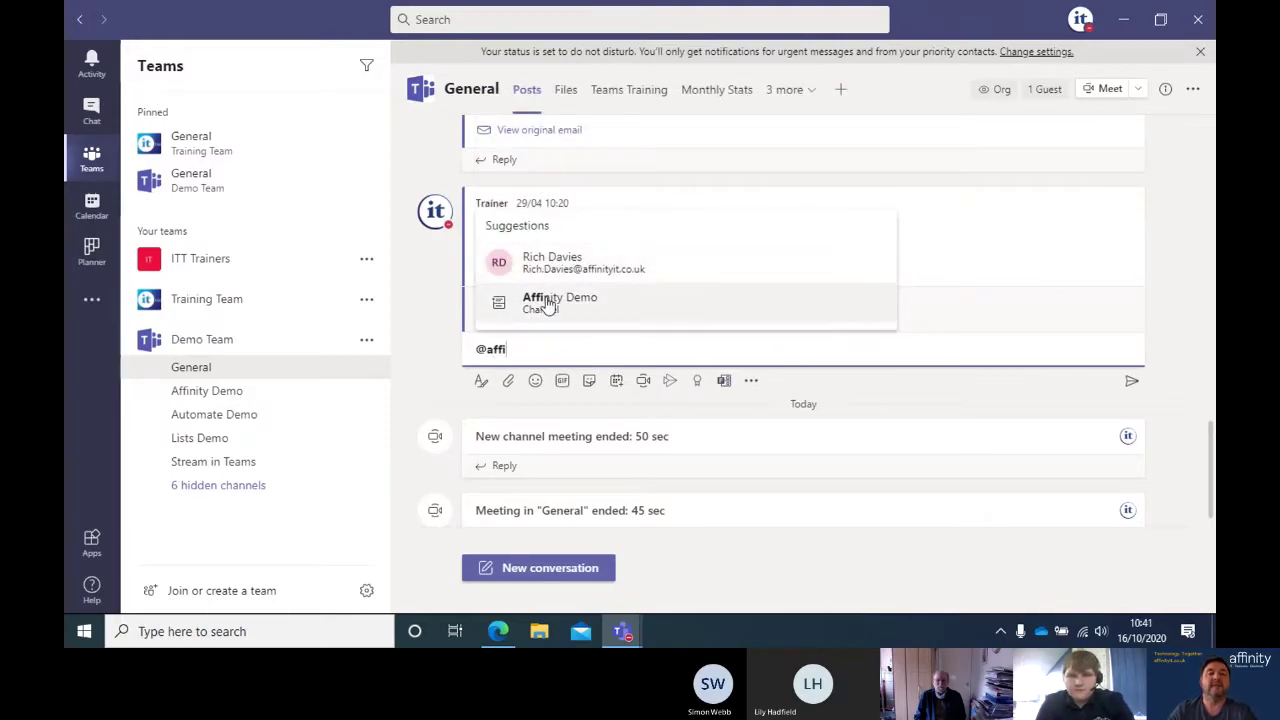
key(BackSpace)
key(BackSpace)
key(BackSpace)
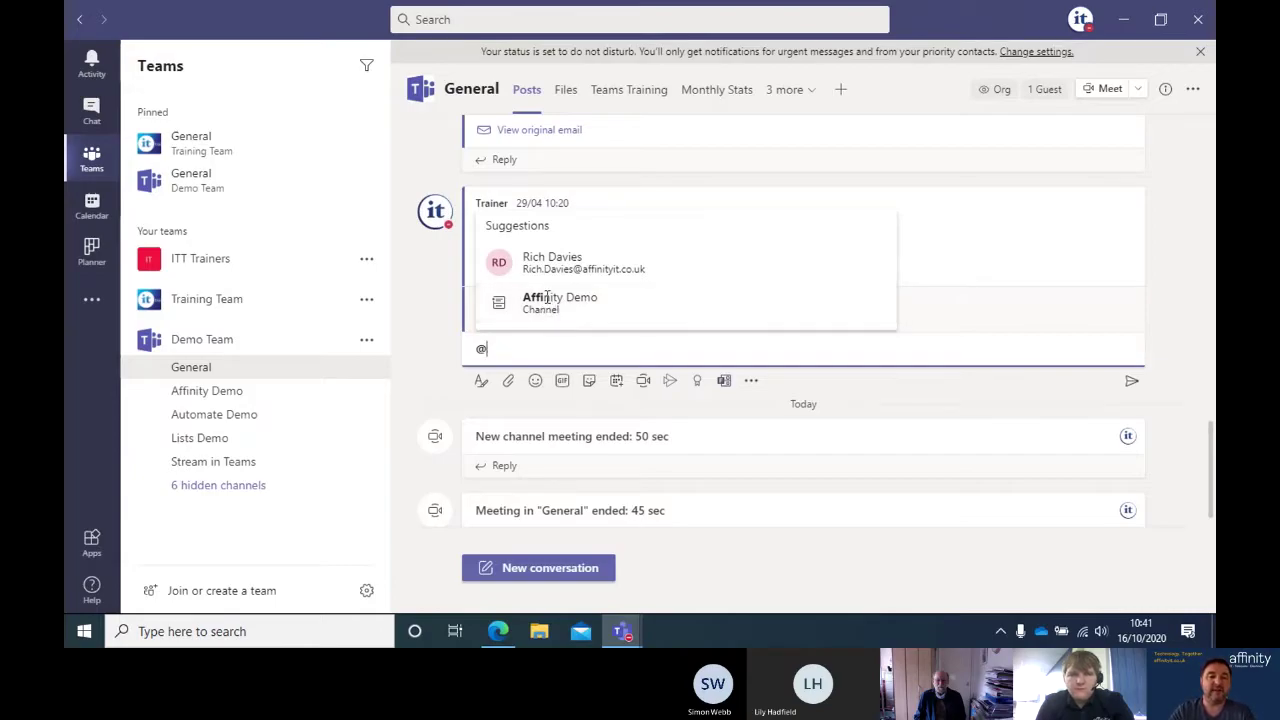
text(a)
text(emo)
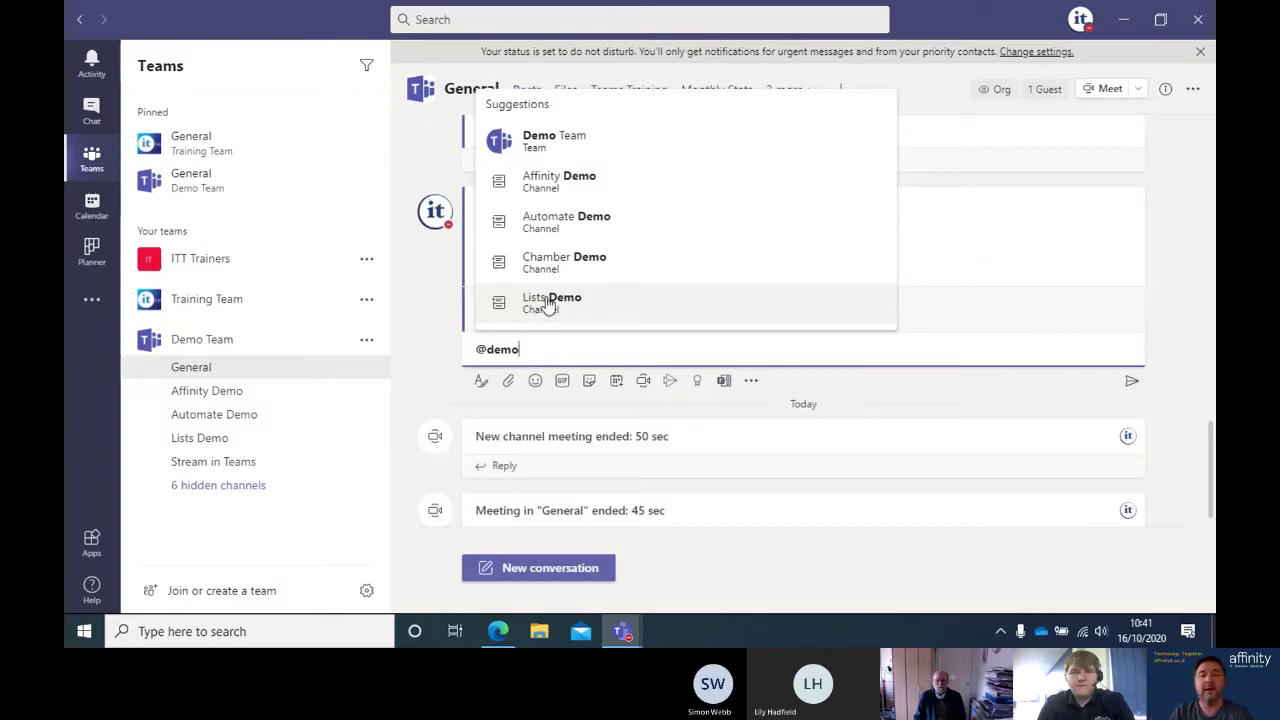
key(BackSpace)
key(BackSpace)
key(BackSpace)
key(BackSpace)
key(BackSpace)
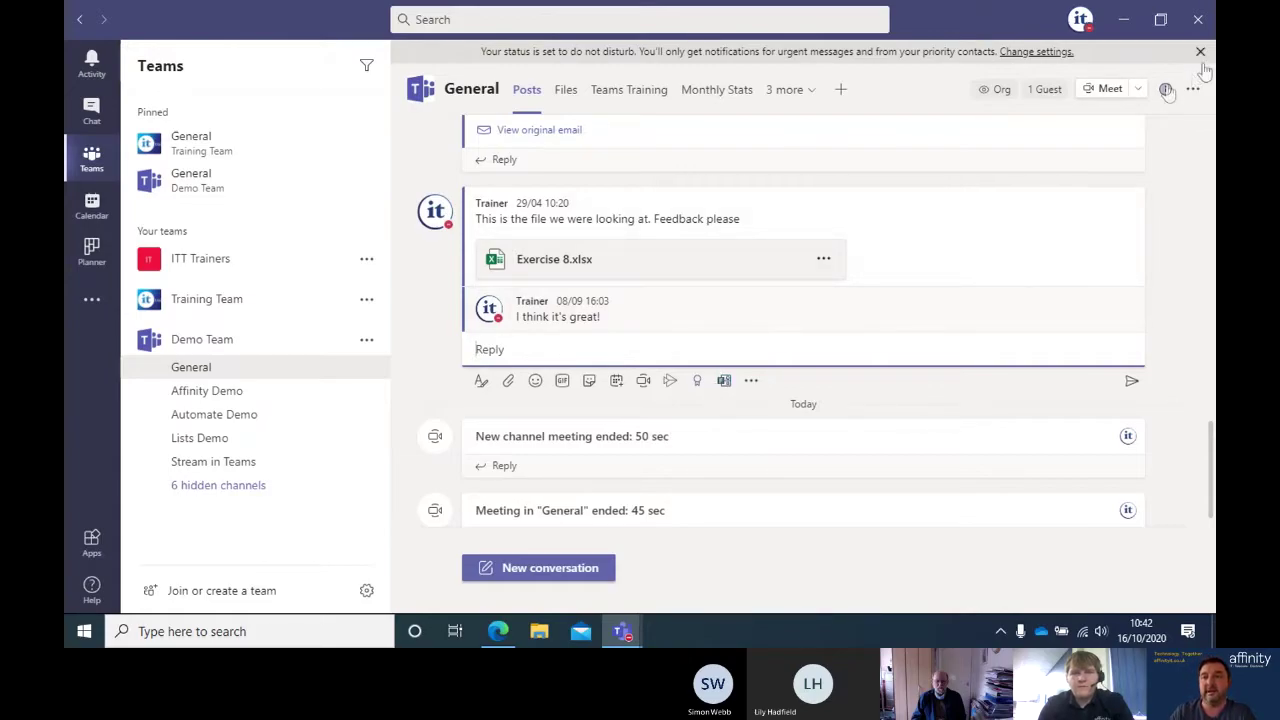
View the General channel's meeting choices, channel information and additional channel options.
click(1137, 91)
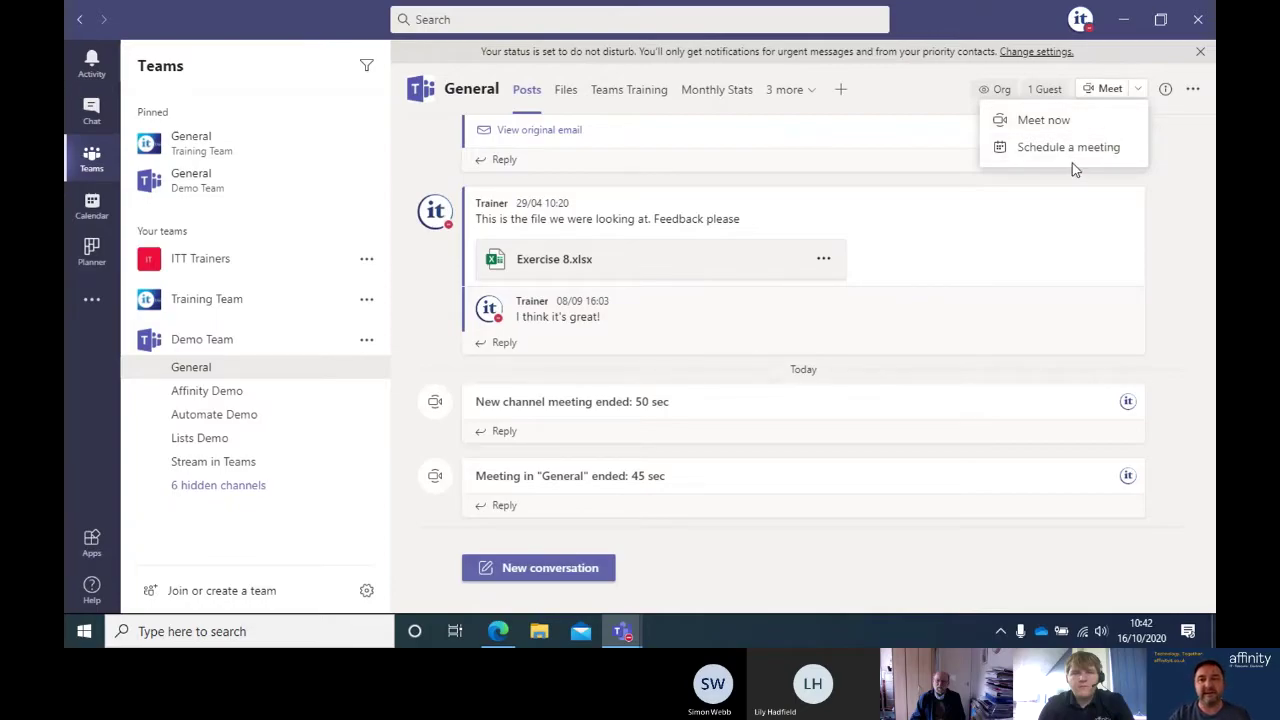
click(1166, 98)
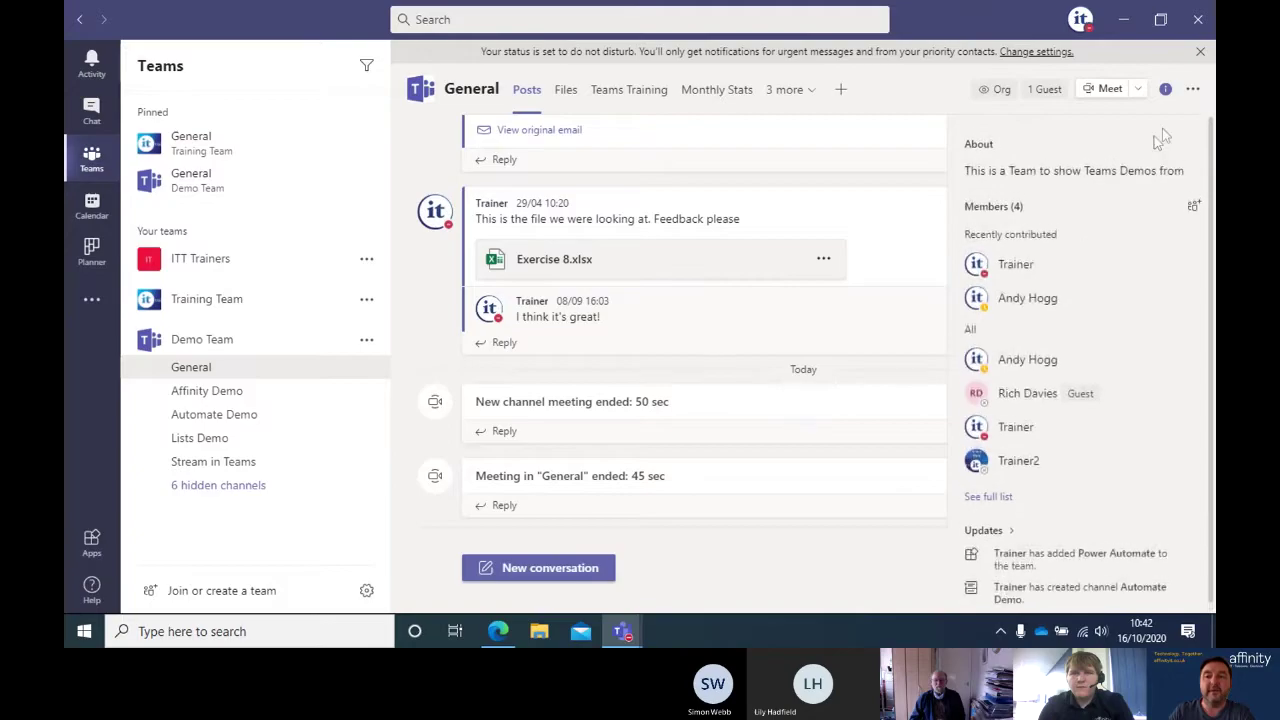
click(1193, 92)
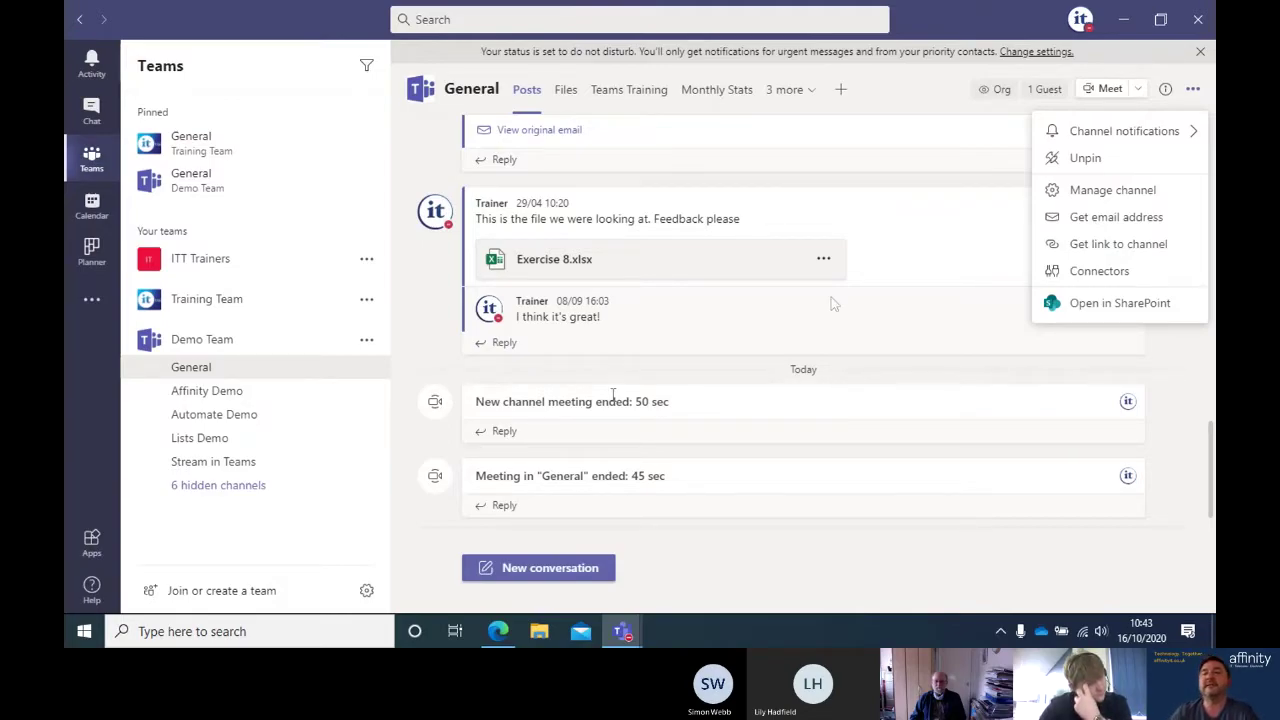
mouse_move(1080, 140)
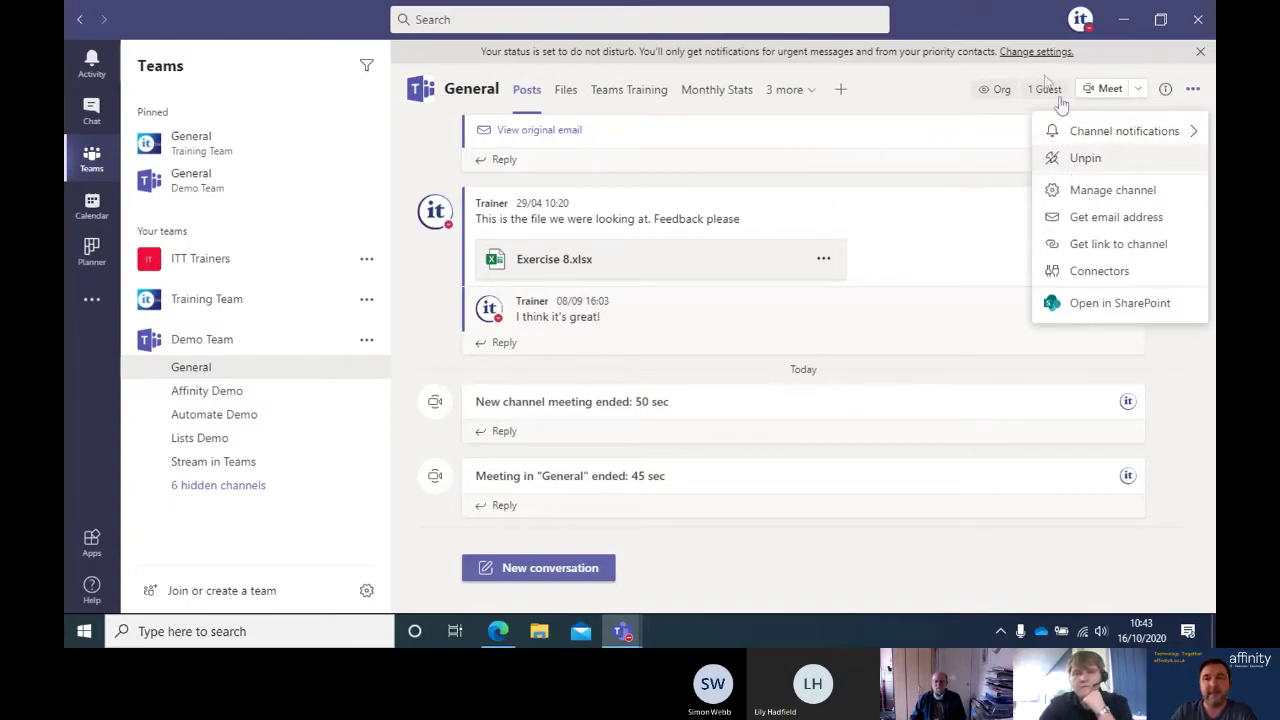
Examine the account's general and notification settings, including the custom notifications for teams and channels, and close the settings.
click(1072, 32)
click(1072, 32)
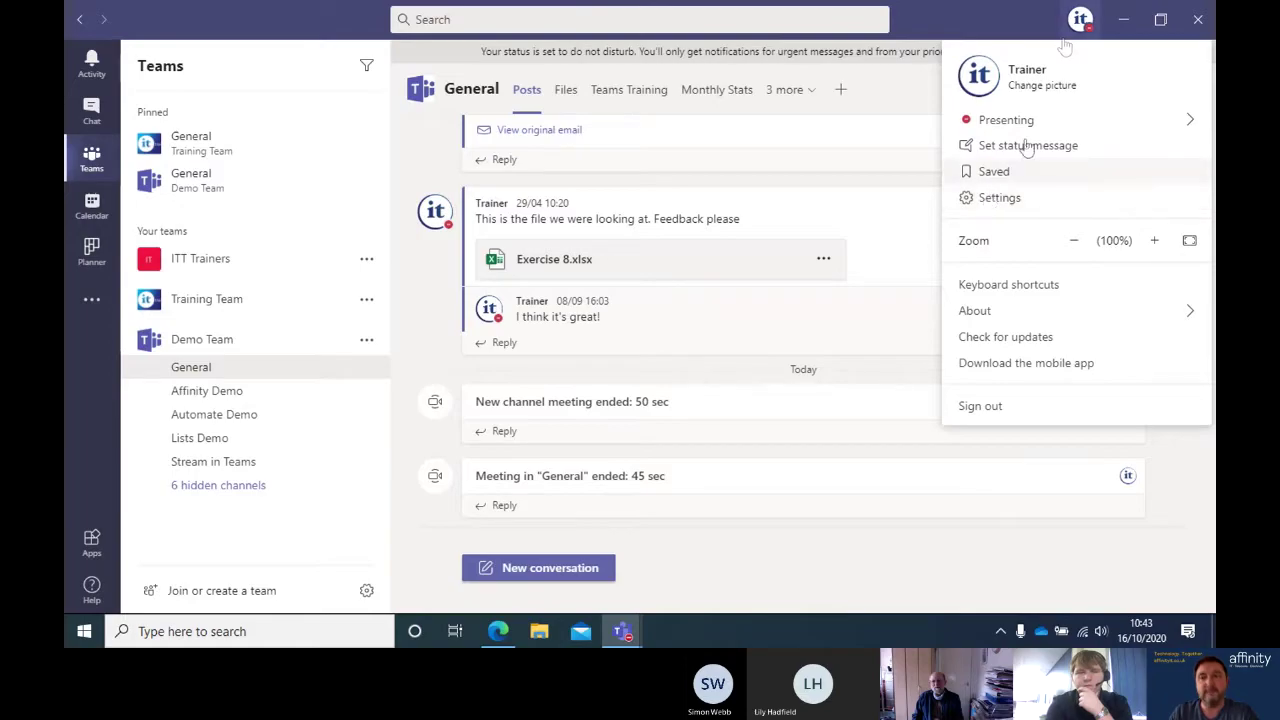
click(998, 208)
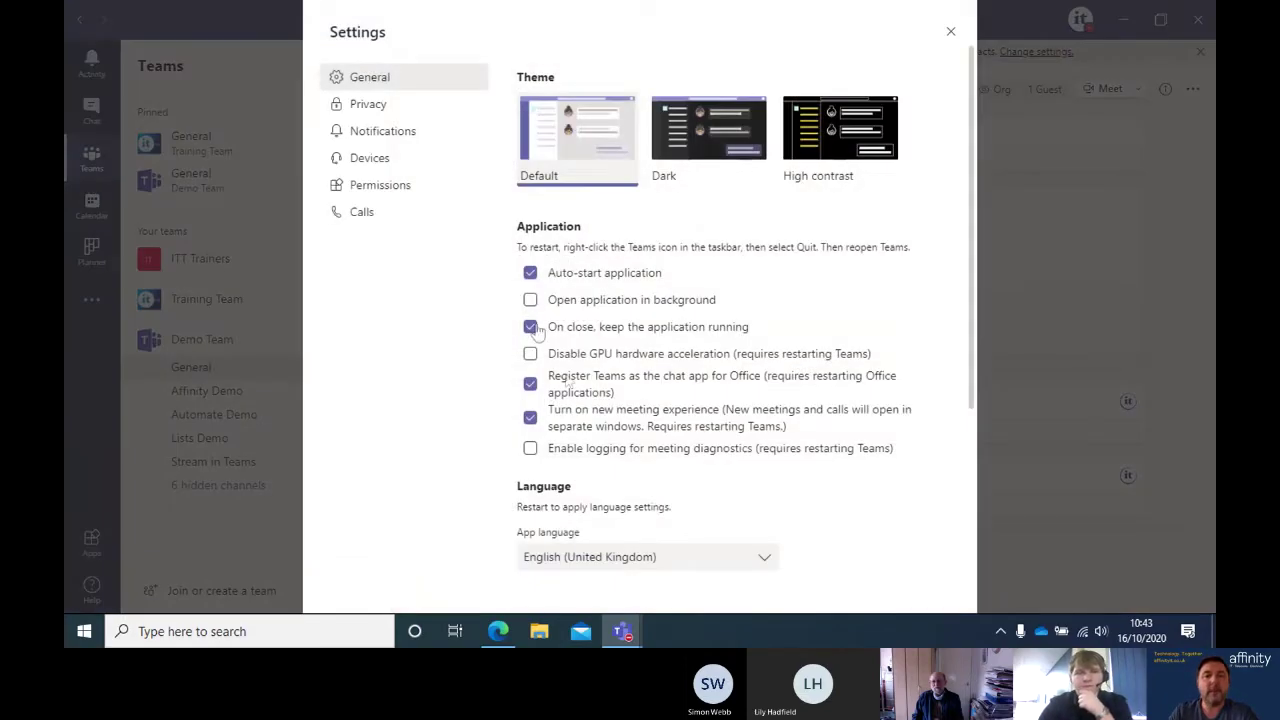
click(378, 142)
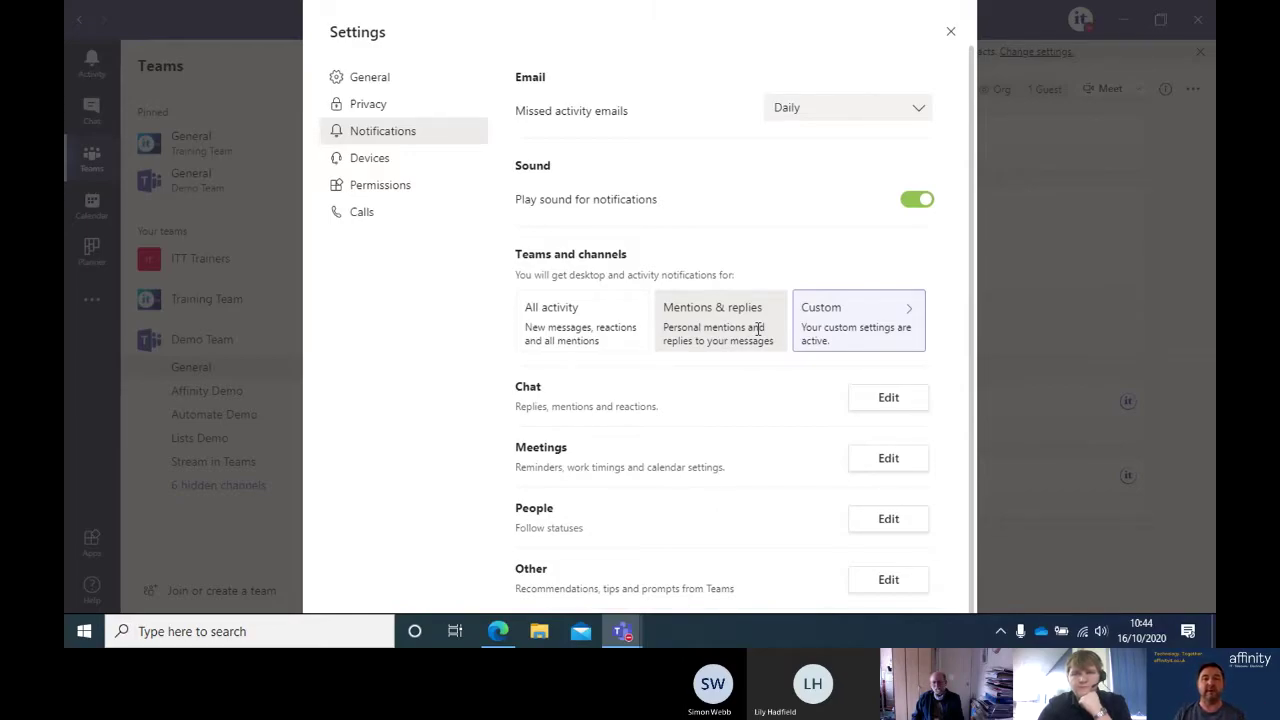
click(908, 310)
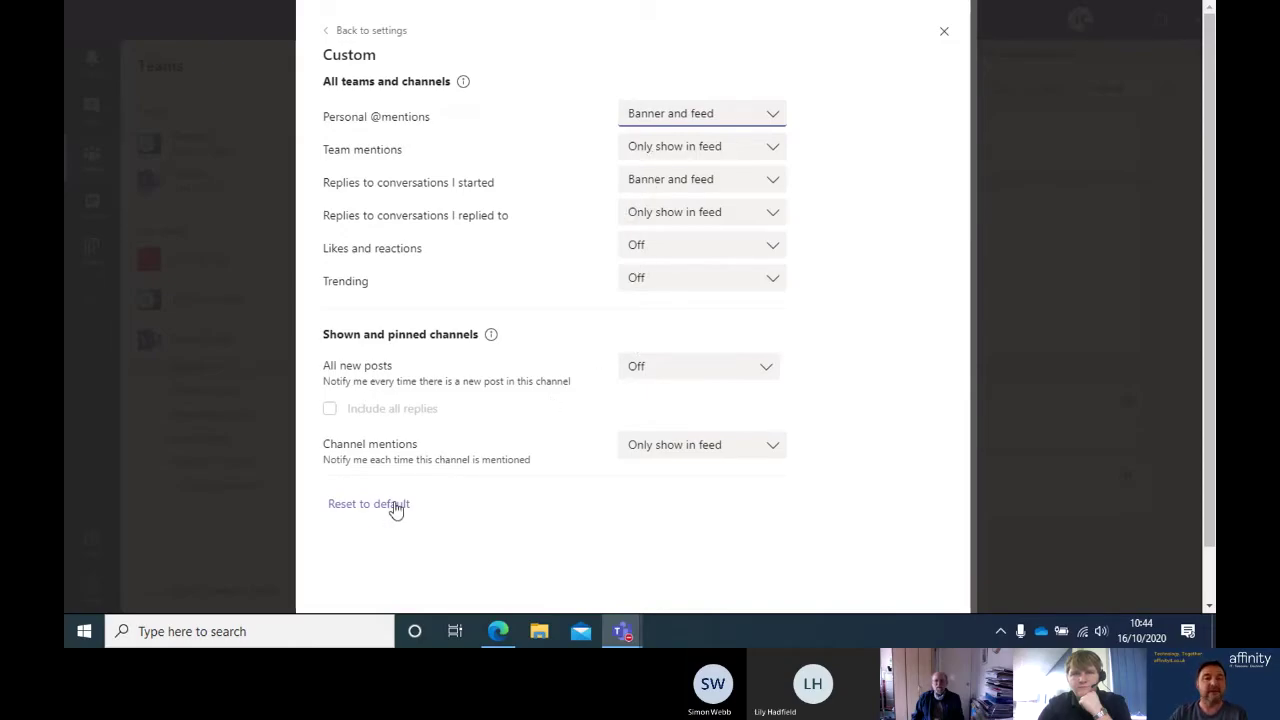
click(371, 31)
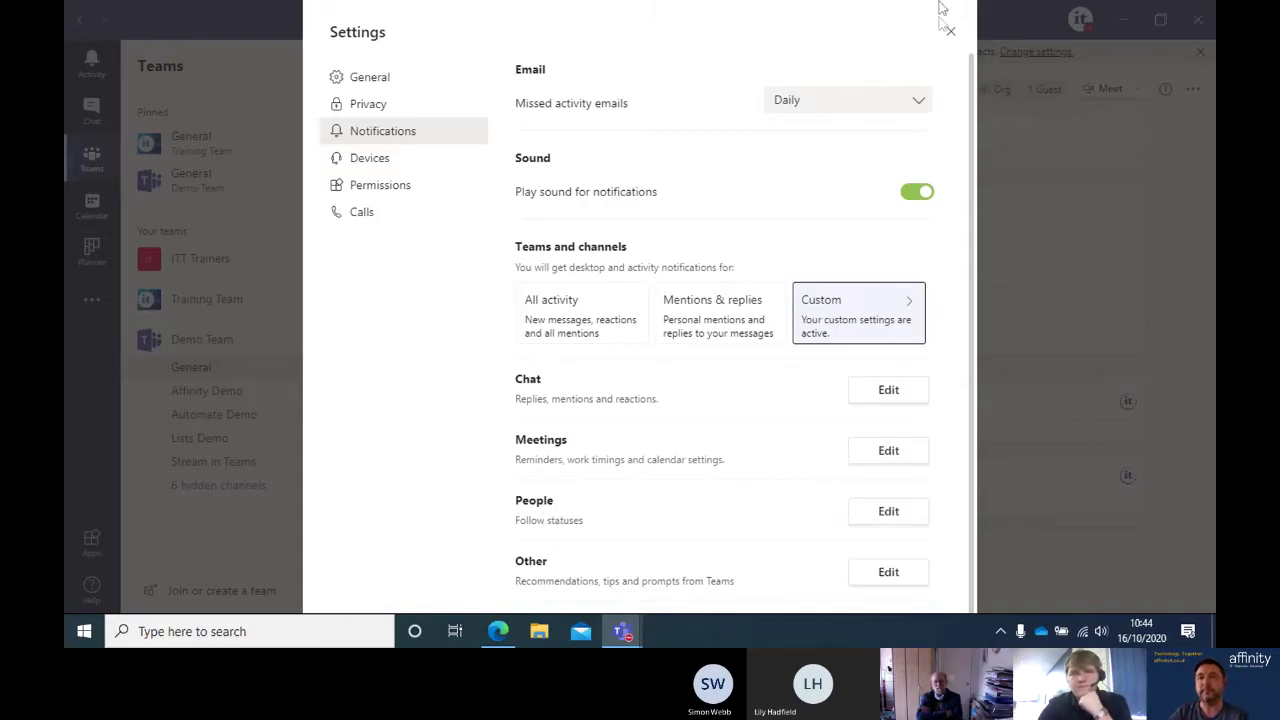
click(951, 37)
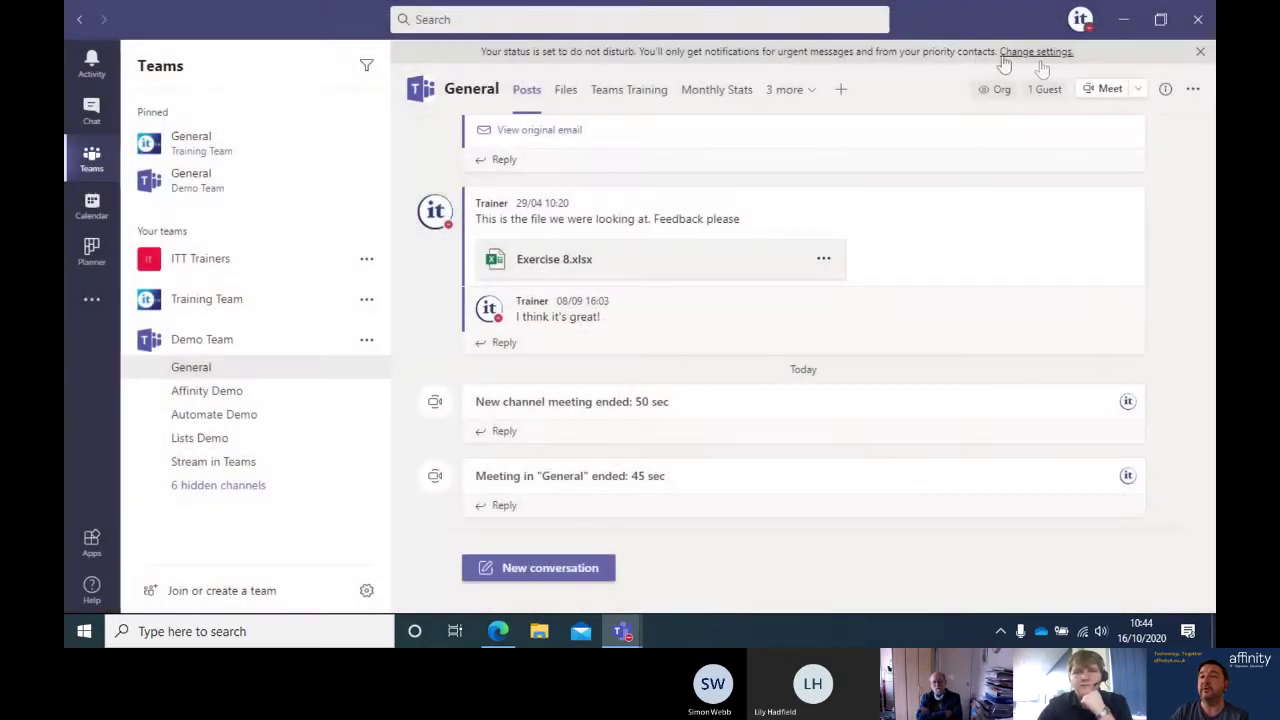
View the account's status message form and leave it without setting a message.
click(1080, 19)
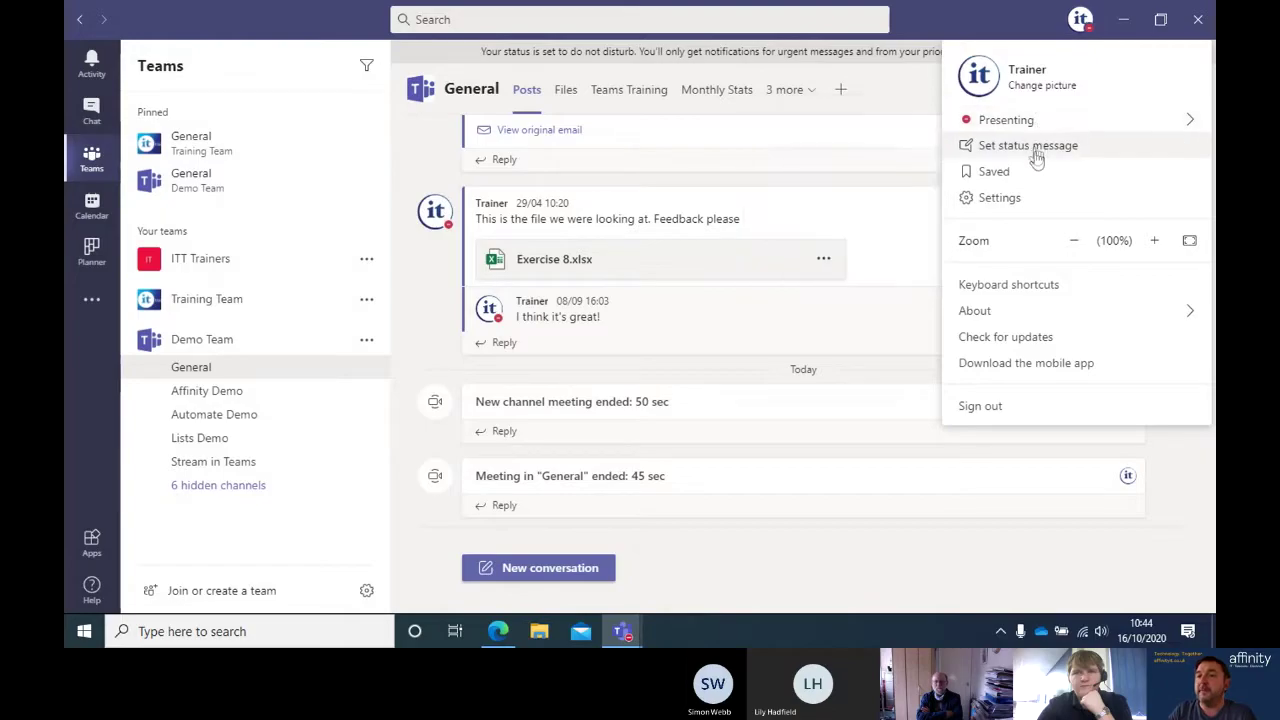
click(1036, 150)
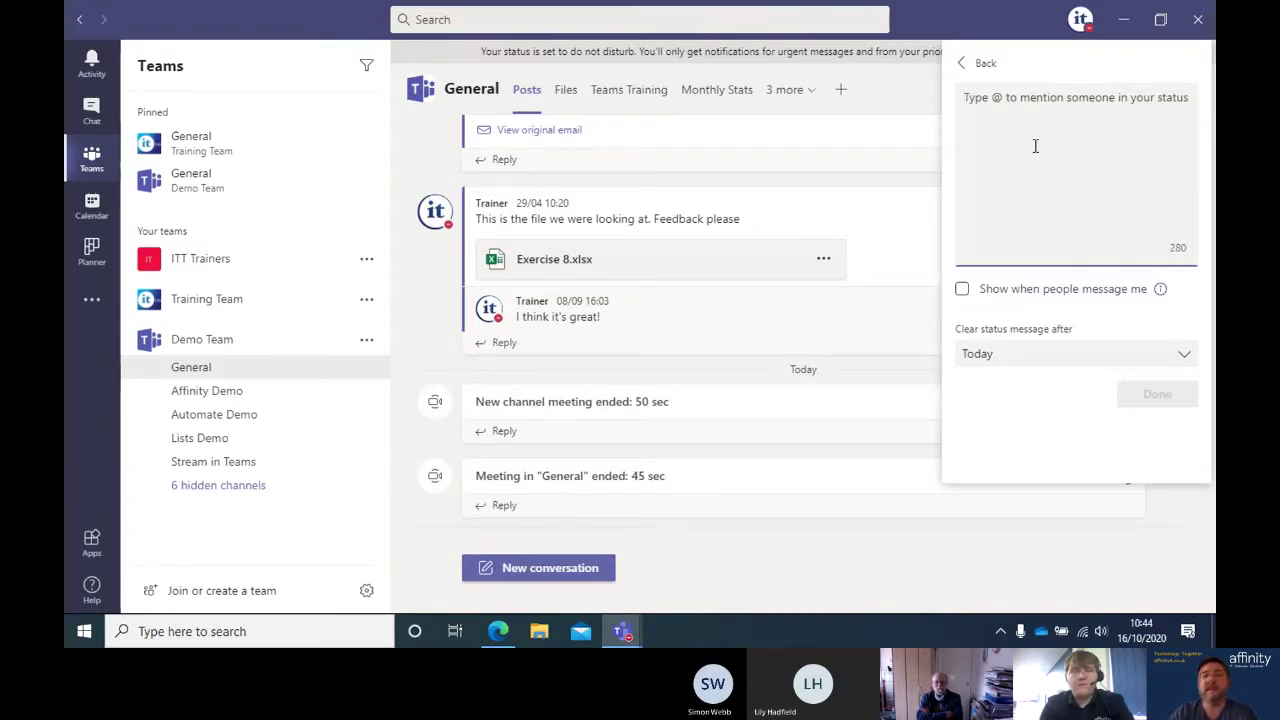
click(966, 66)
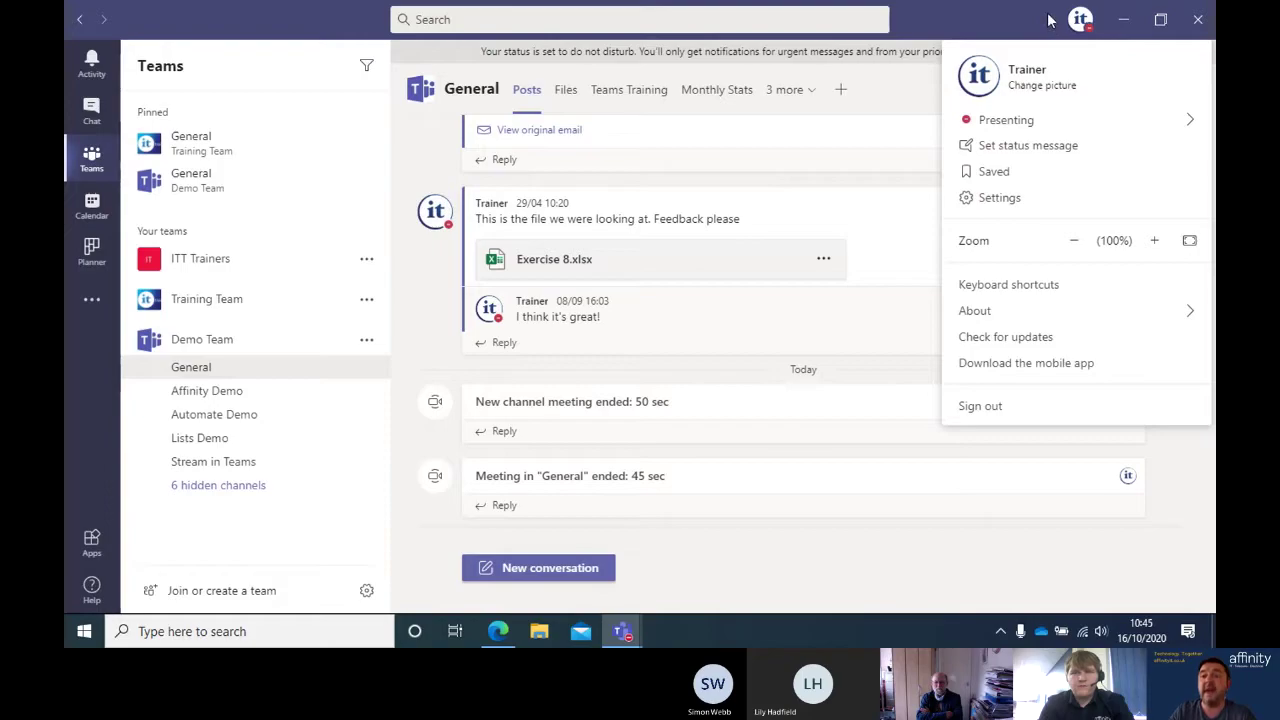
click(1080, 20)
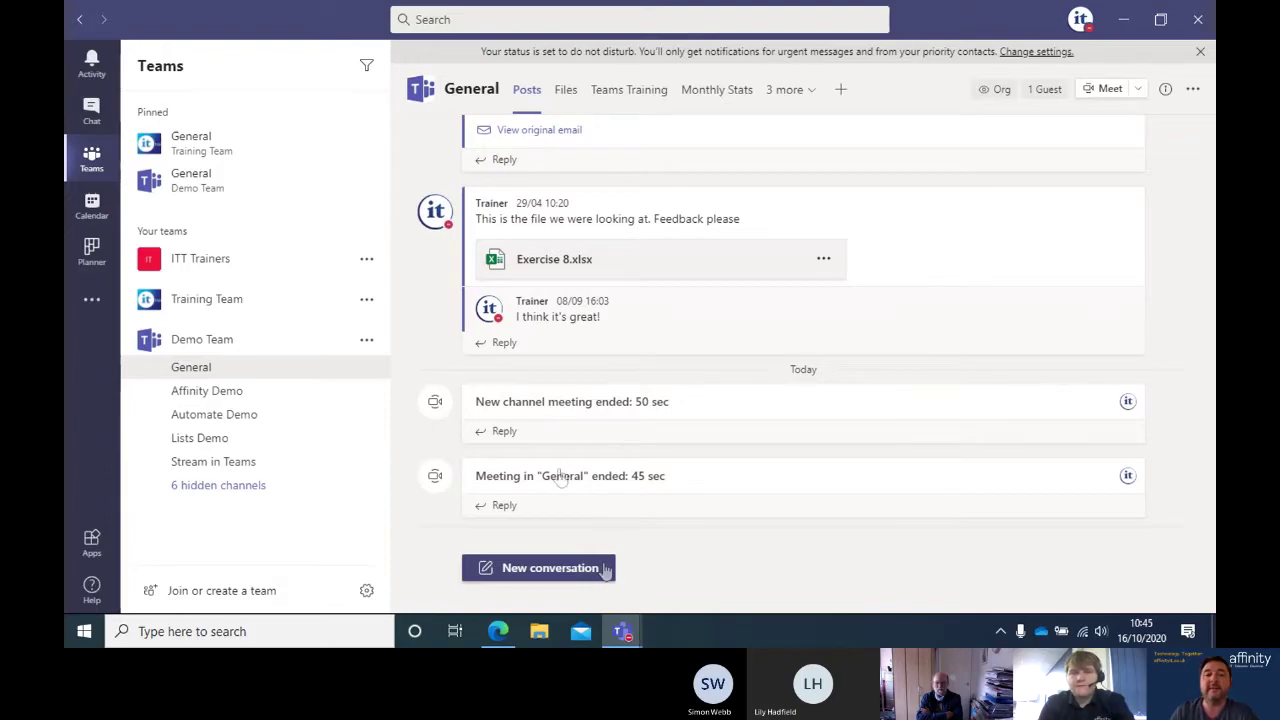
Start a new conversation in General with full formatting options and enter the placeholder lines "lsdngvs", "bubhdfuoibn" and "knbiuvsnfibvndfb".
click(500, 345)
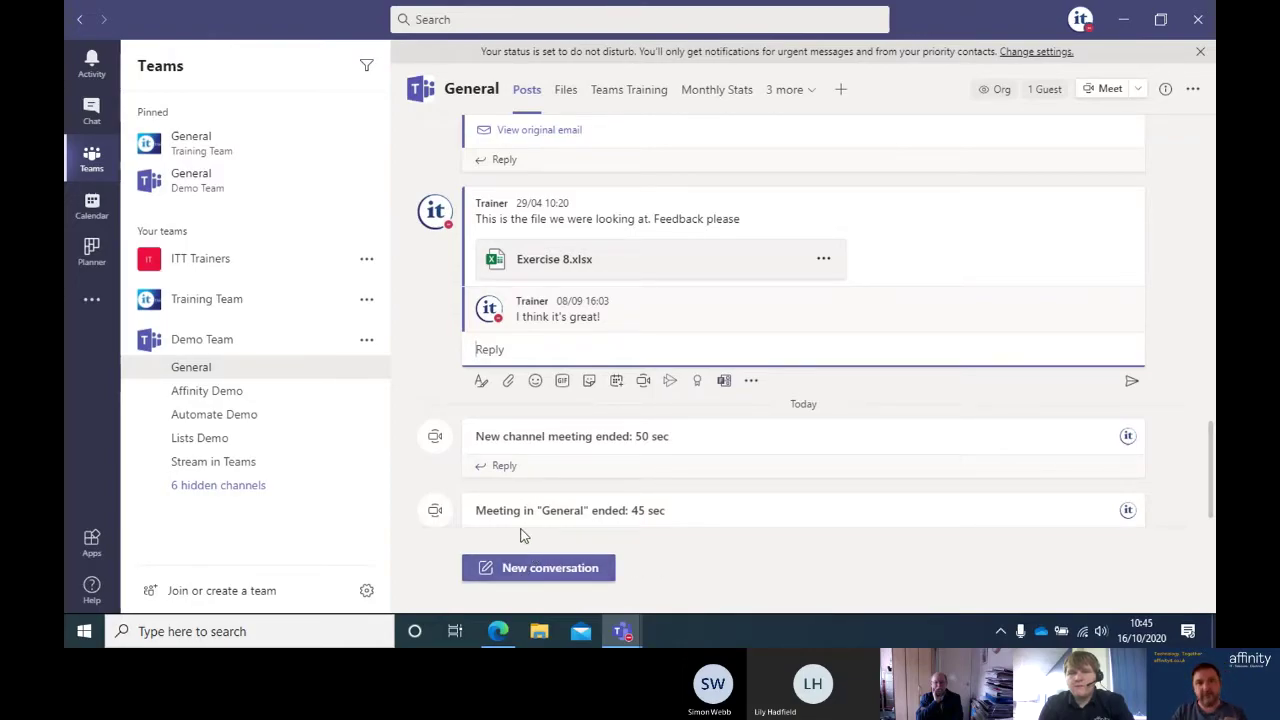
click(532, 570)
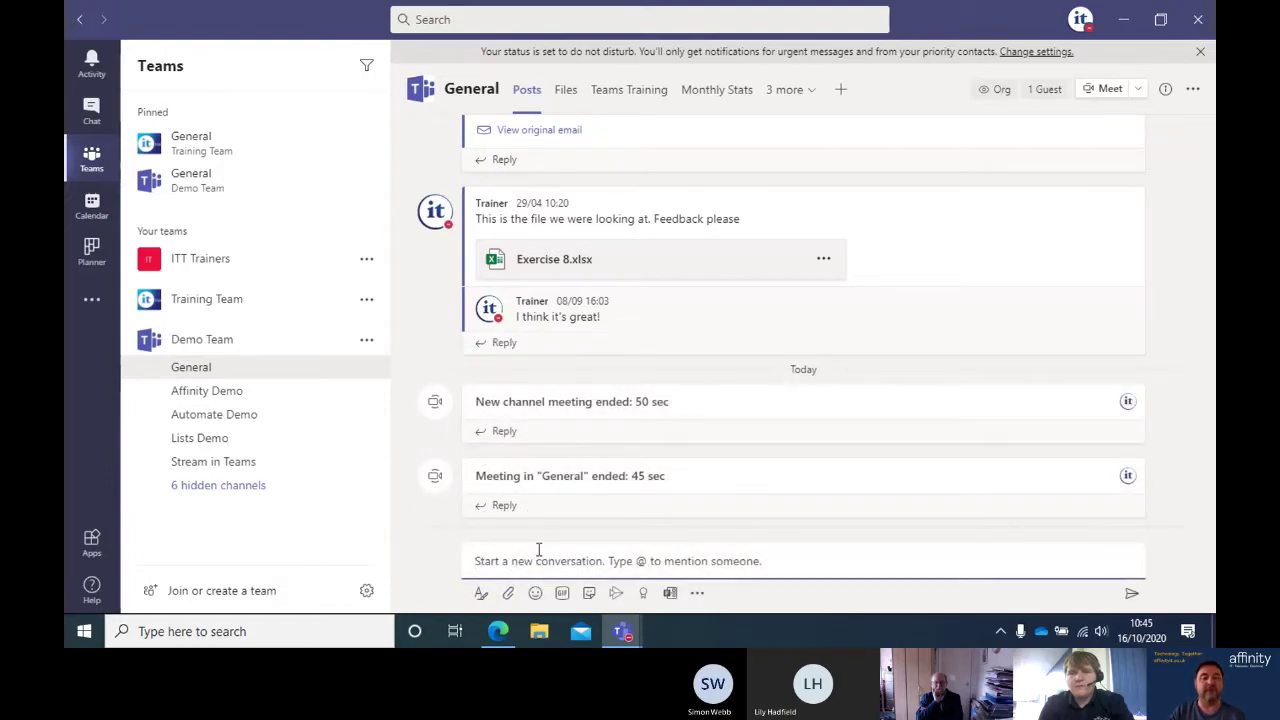
click(481, 594)
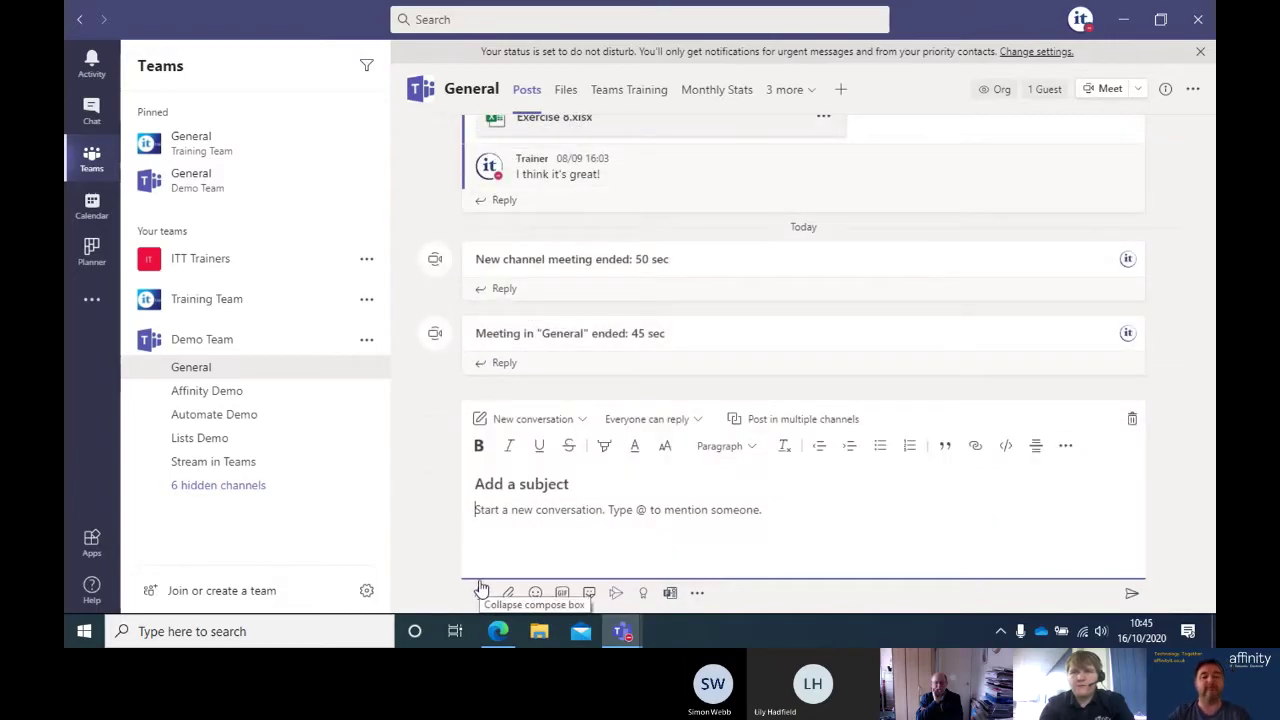
text(lsdngvs)
key(Return)
text(bub)
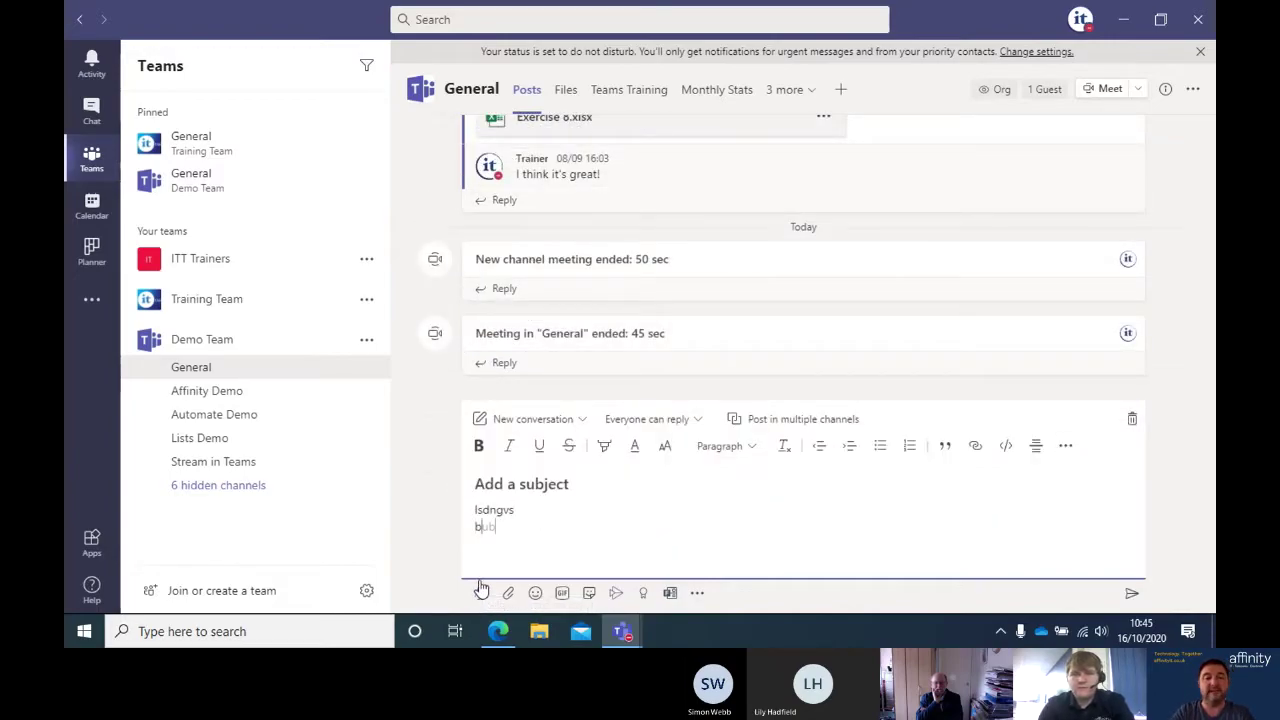
text(hdfuoibn knbiuvsnfibvndfb)
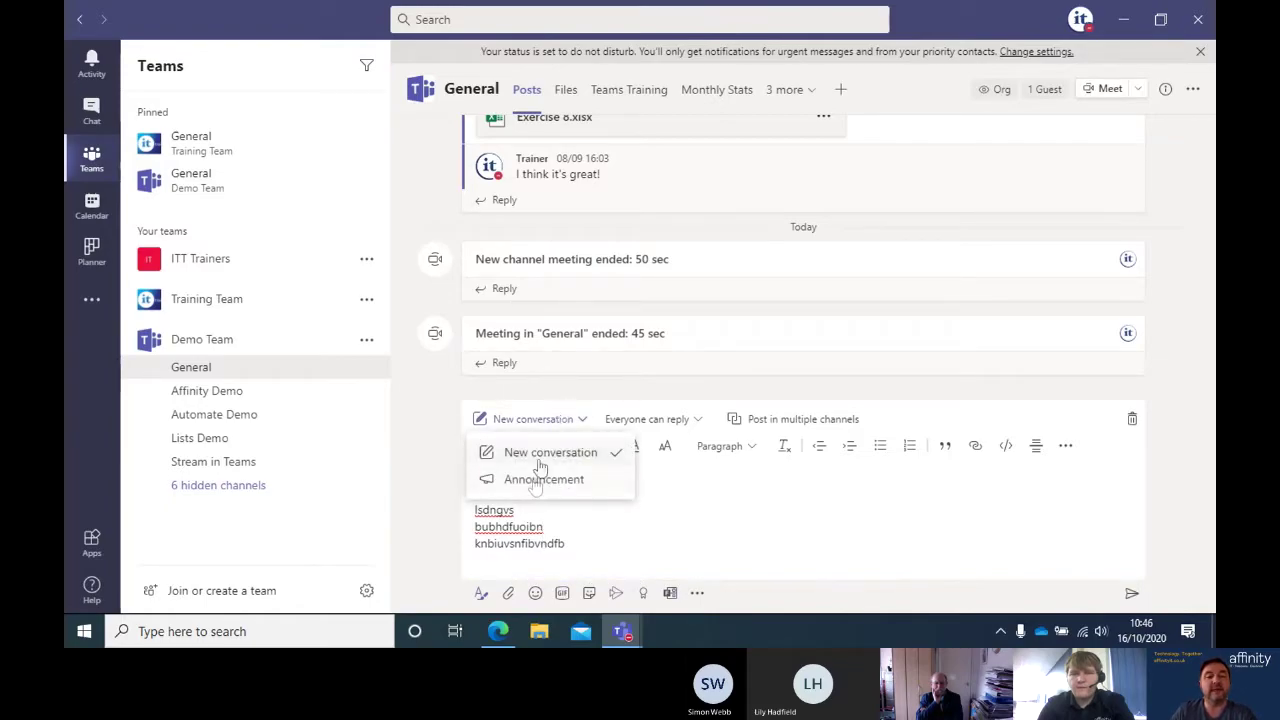
Change the draft post to an Announcement and view its reply permissions and extra formatting options.
click(538, 481)
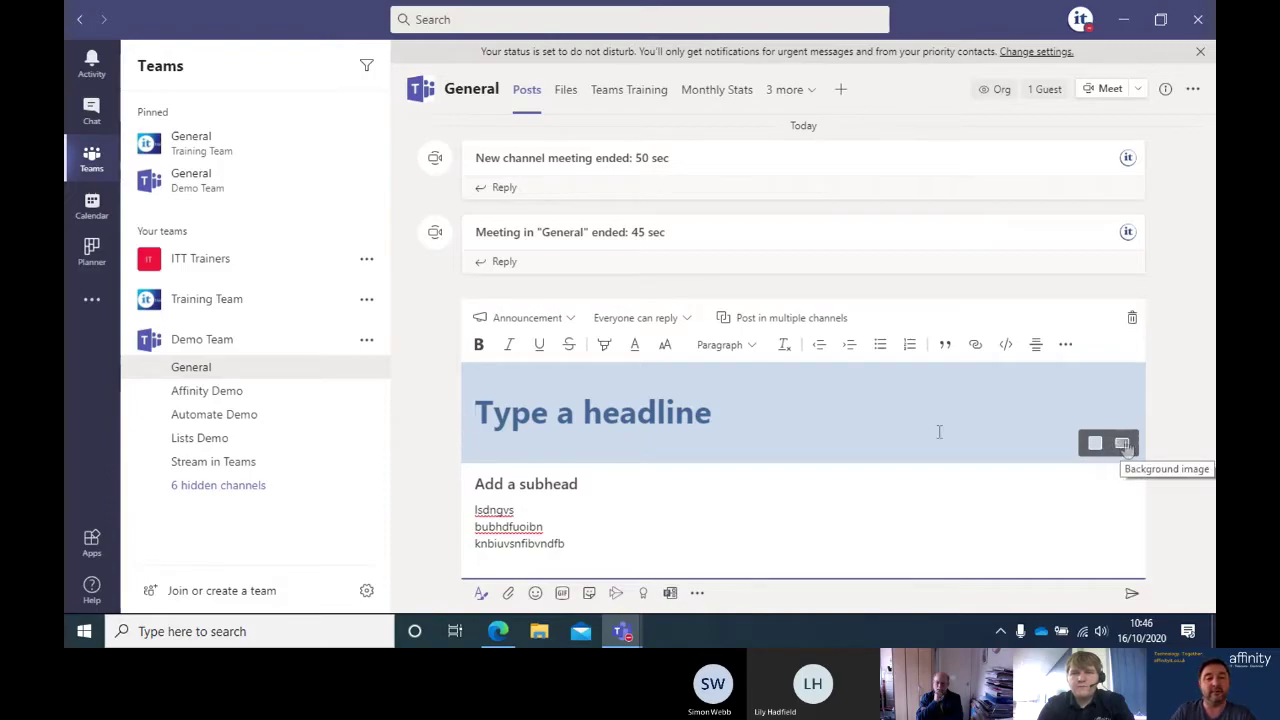
click(675, 328)
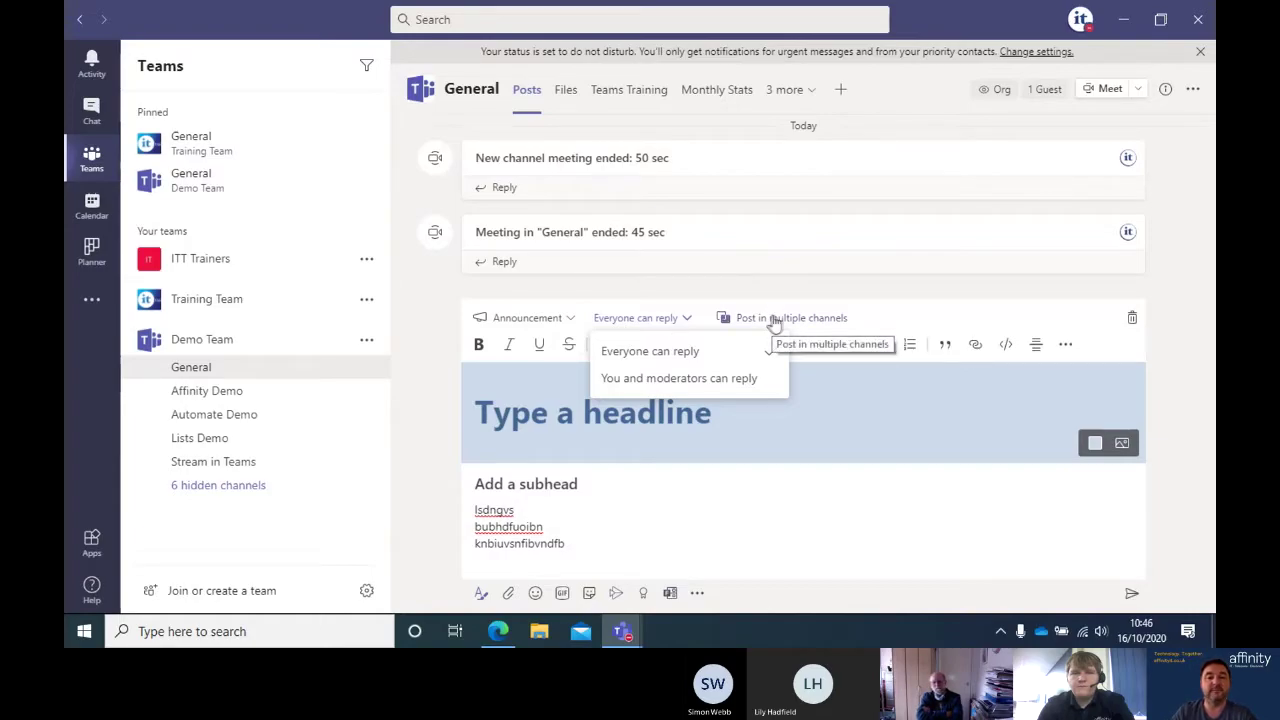
click(997, 318)
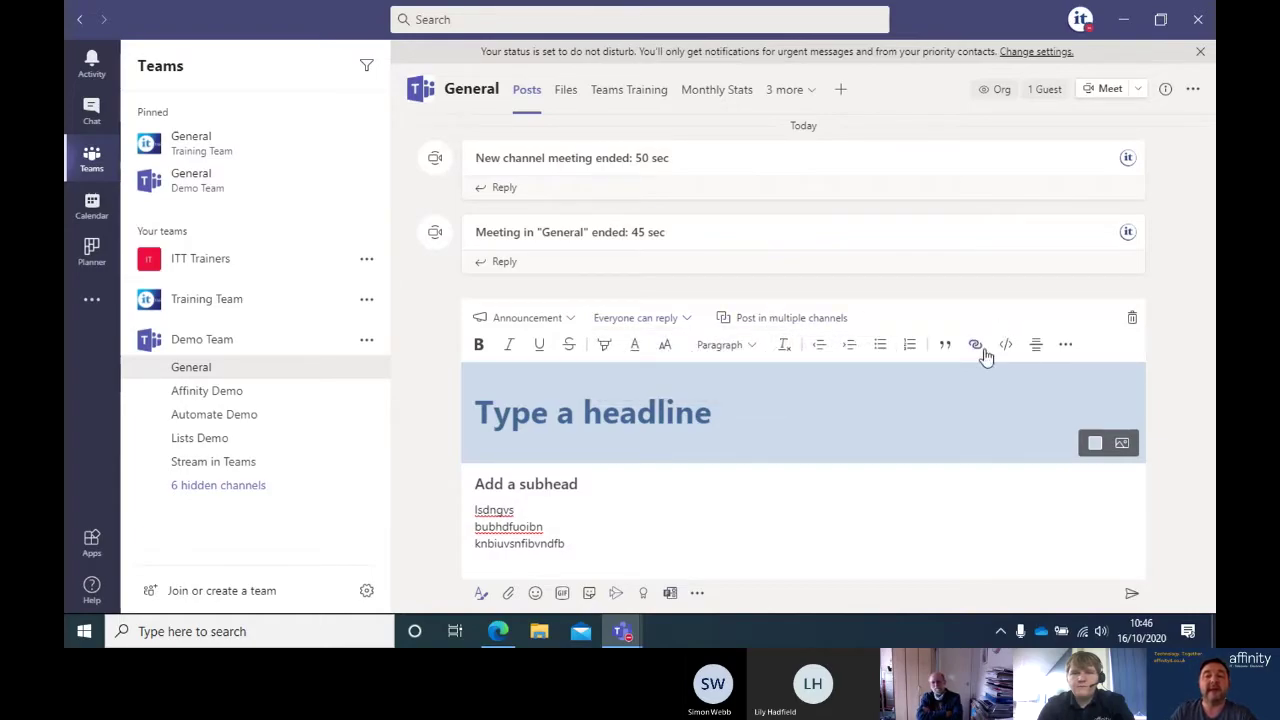
click(1070, 346)
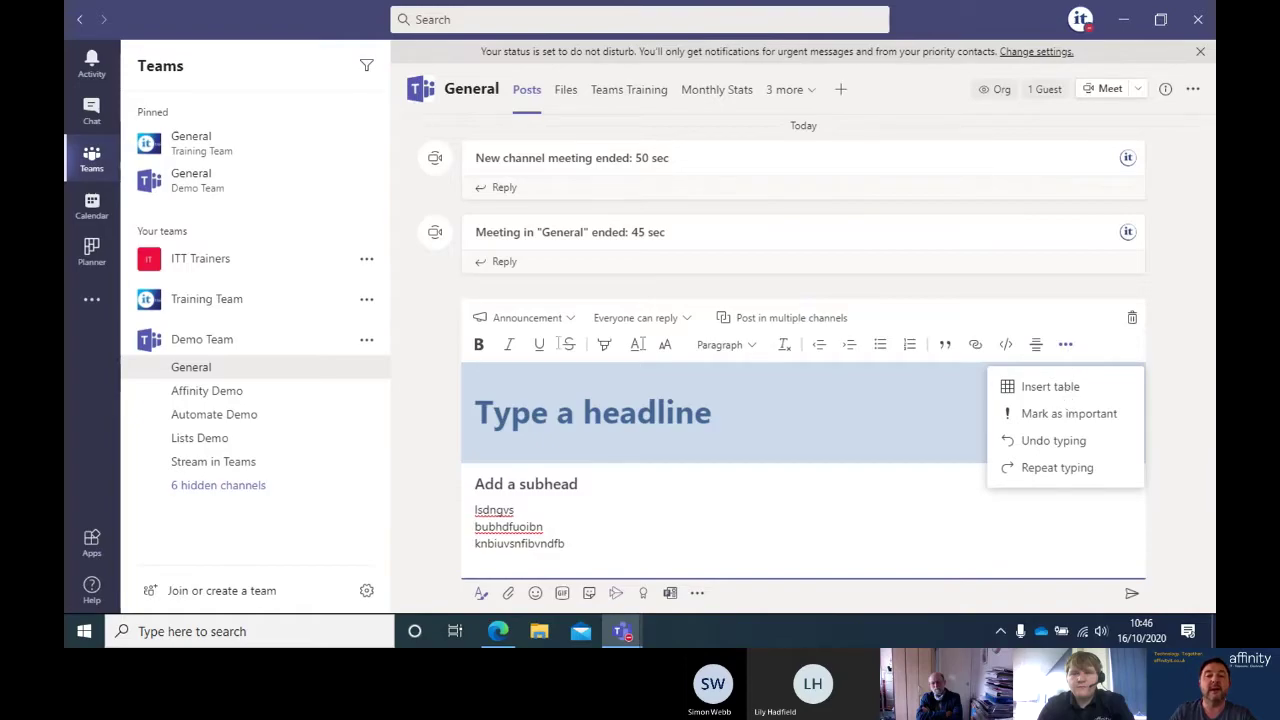
Discard the draft announcement in the General channel of Demo Team.
click(1148, 335)
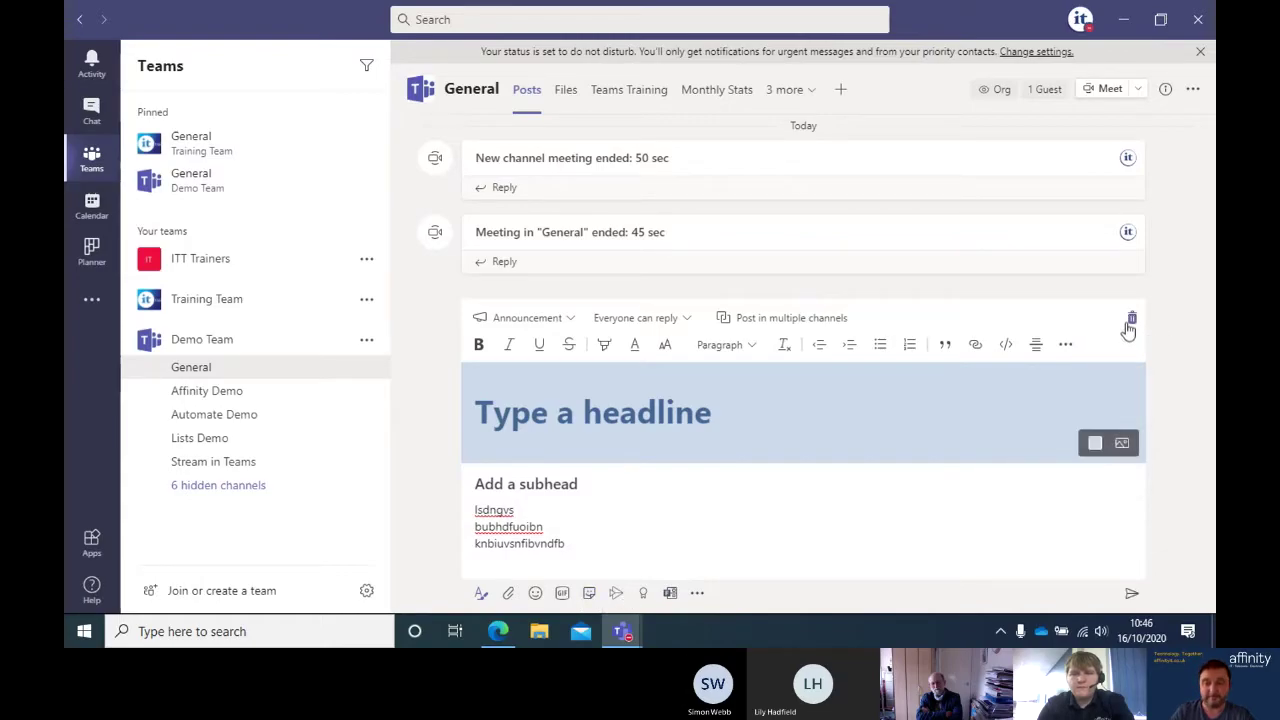
click(1130, 322)
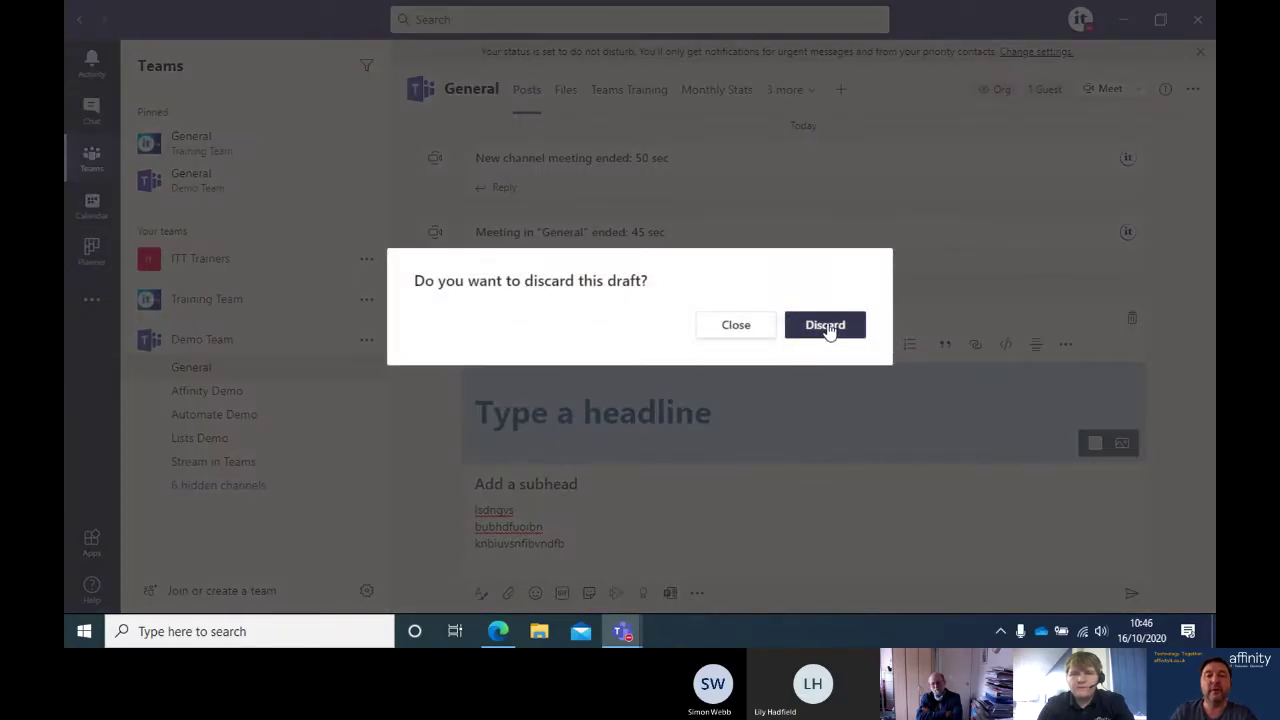
click(826, 330)
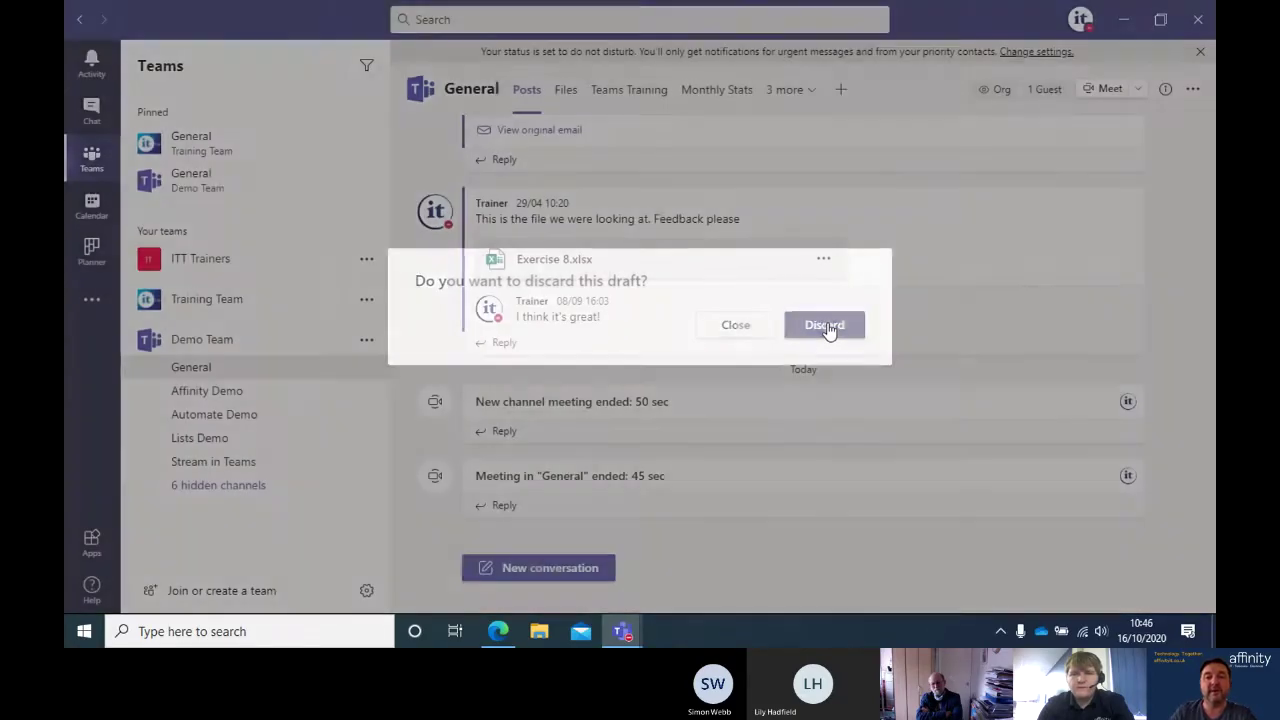
View the General channel's email address, compare it with the emailed "Test" post, and request the original email without opening the downloaded file.
scroll(761, 351, up, 1)
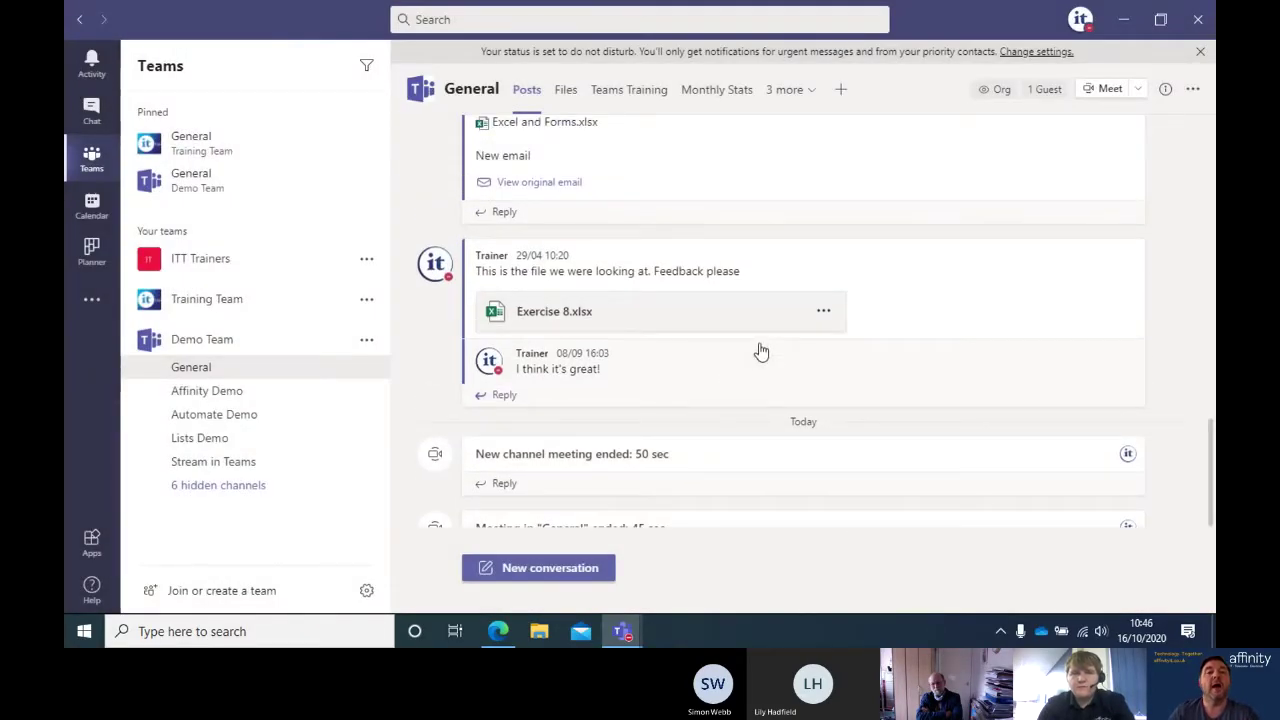
scroll(761, 351, up, 2)
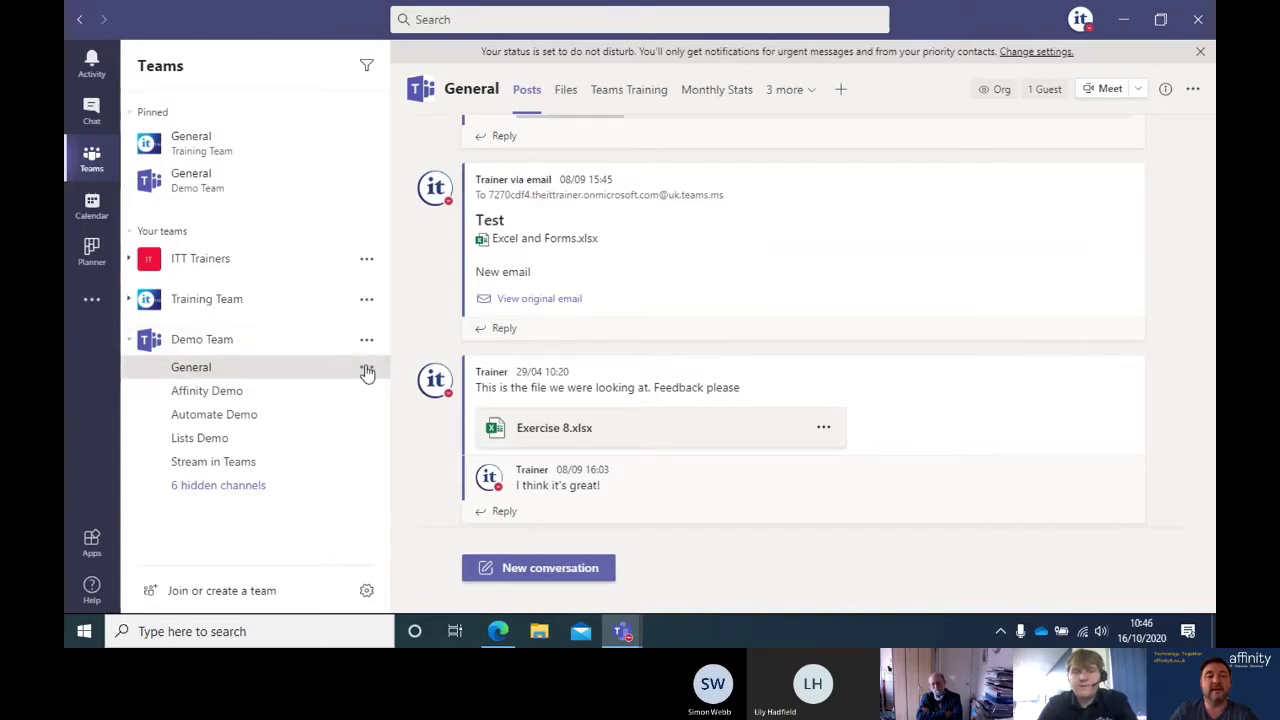
click(366, 370)
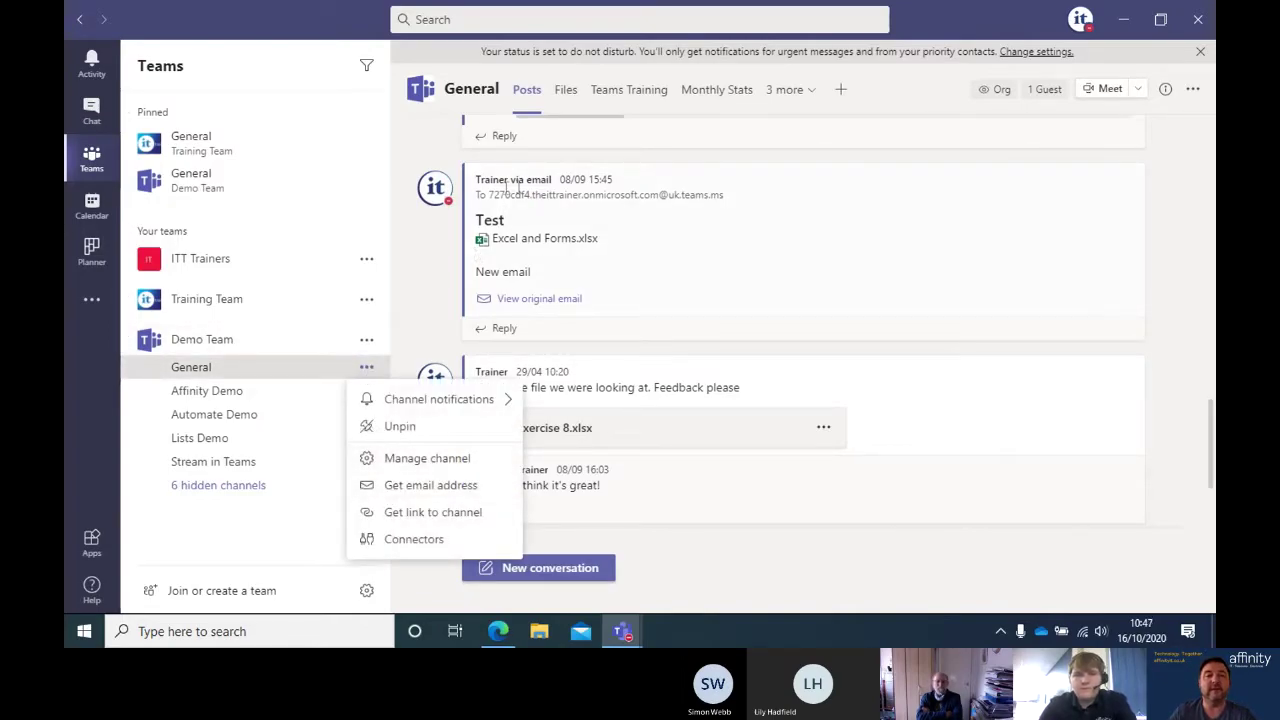
drag(489, 194, 527, 193)
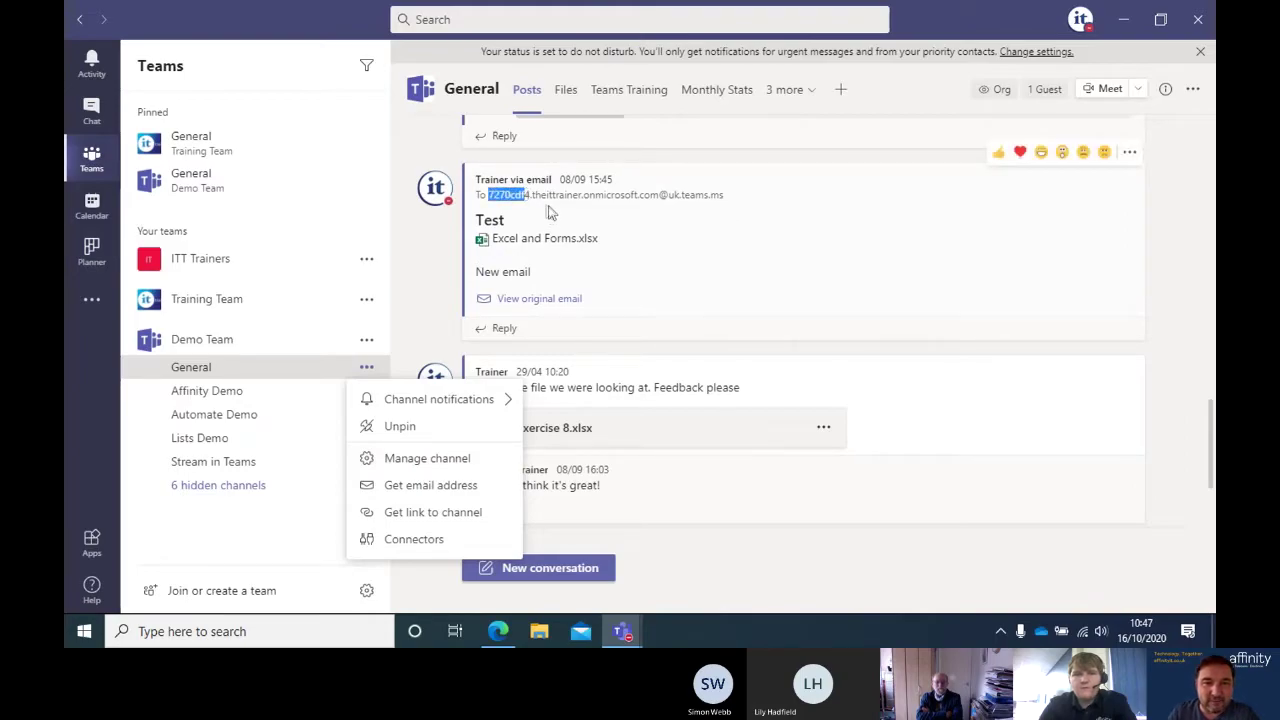
click(451, 486)
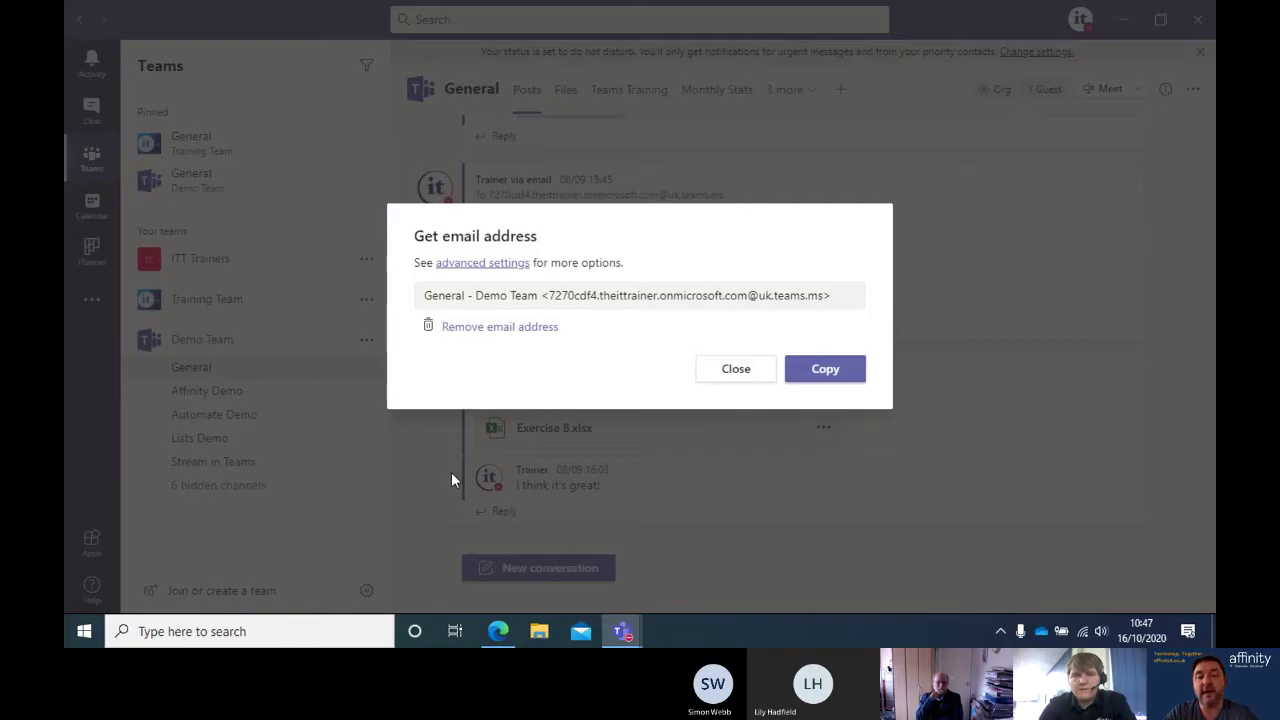
click(735, 370)
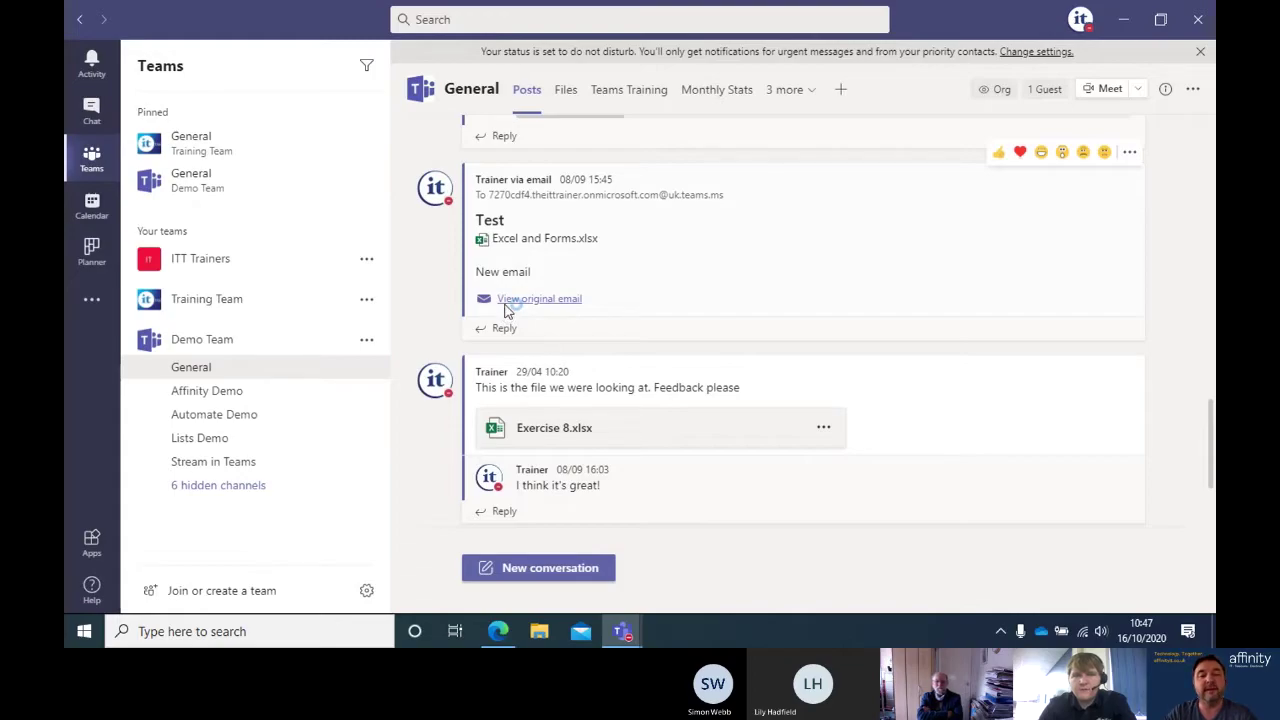
click(505, 305)
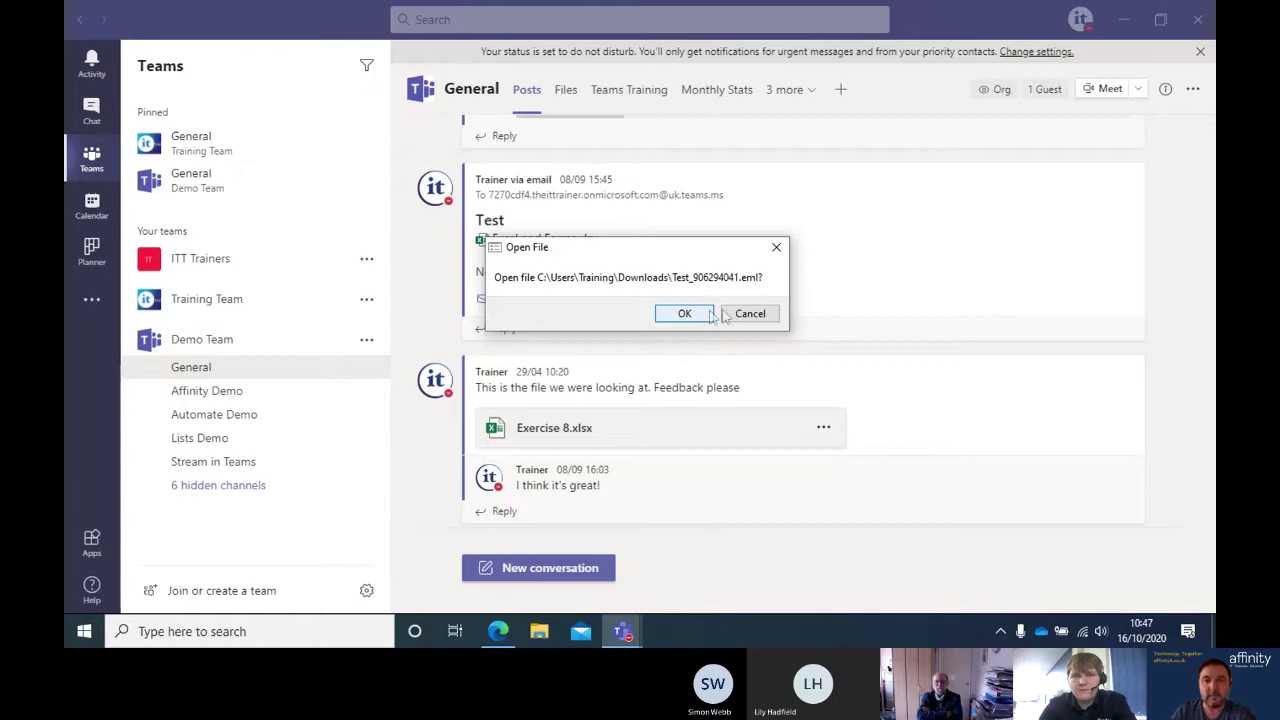
click(750, 313)
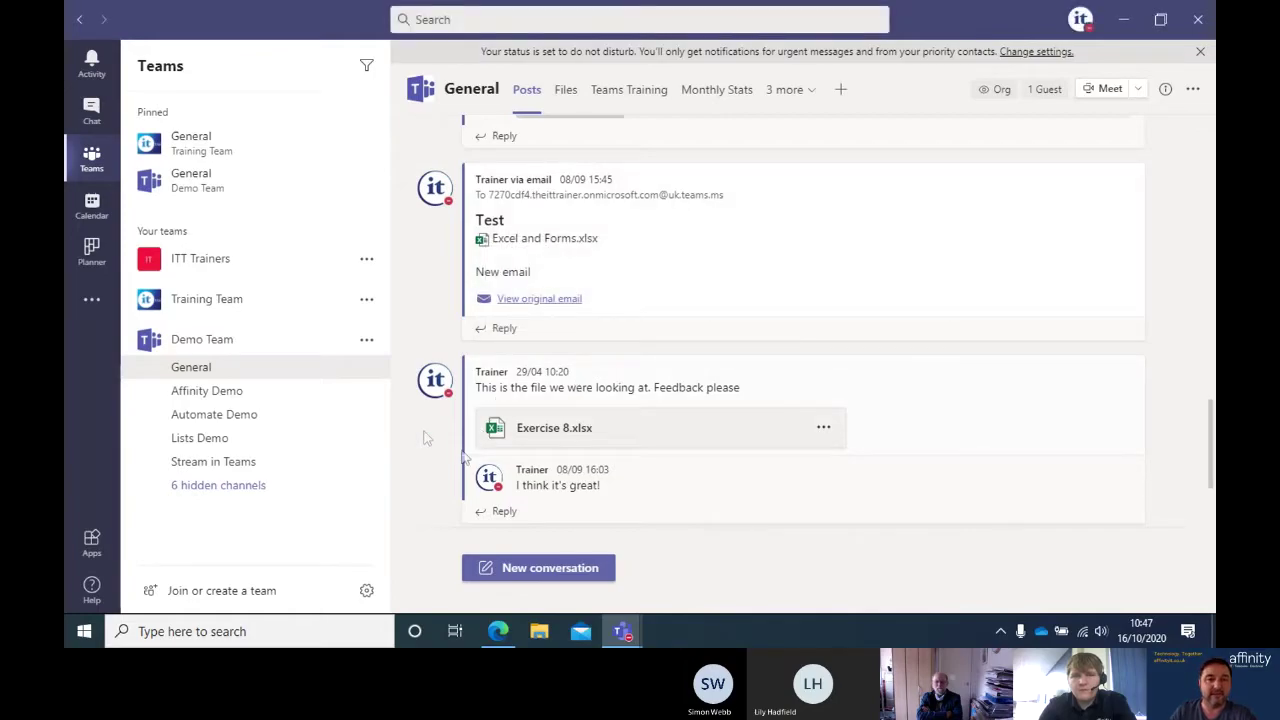
Create a Demo Team tag named "Health & Safety", add one team member to it, and close the tag management.
click(367, 342)
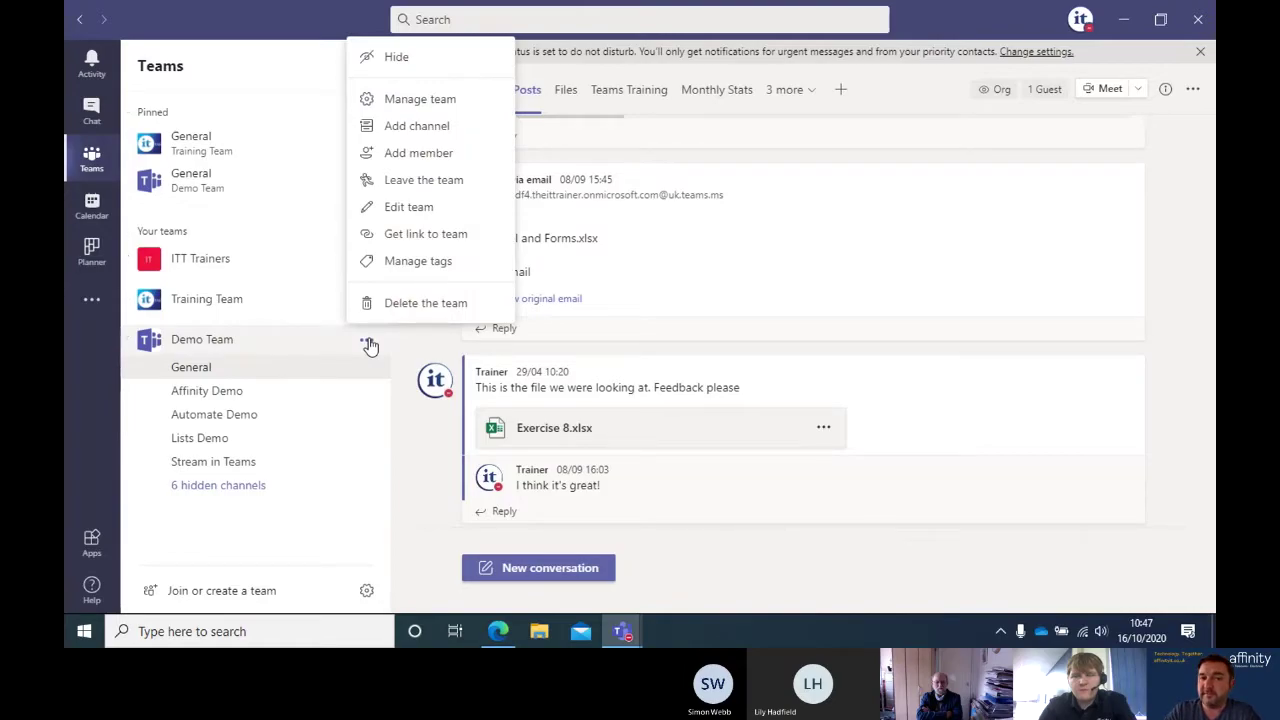
click(422, 262)
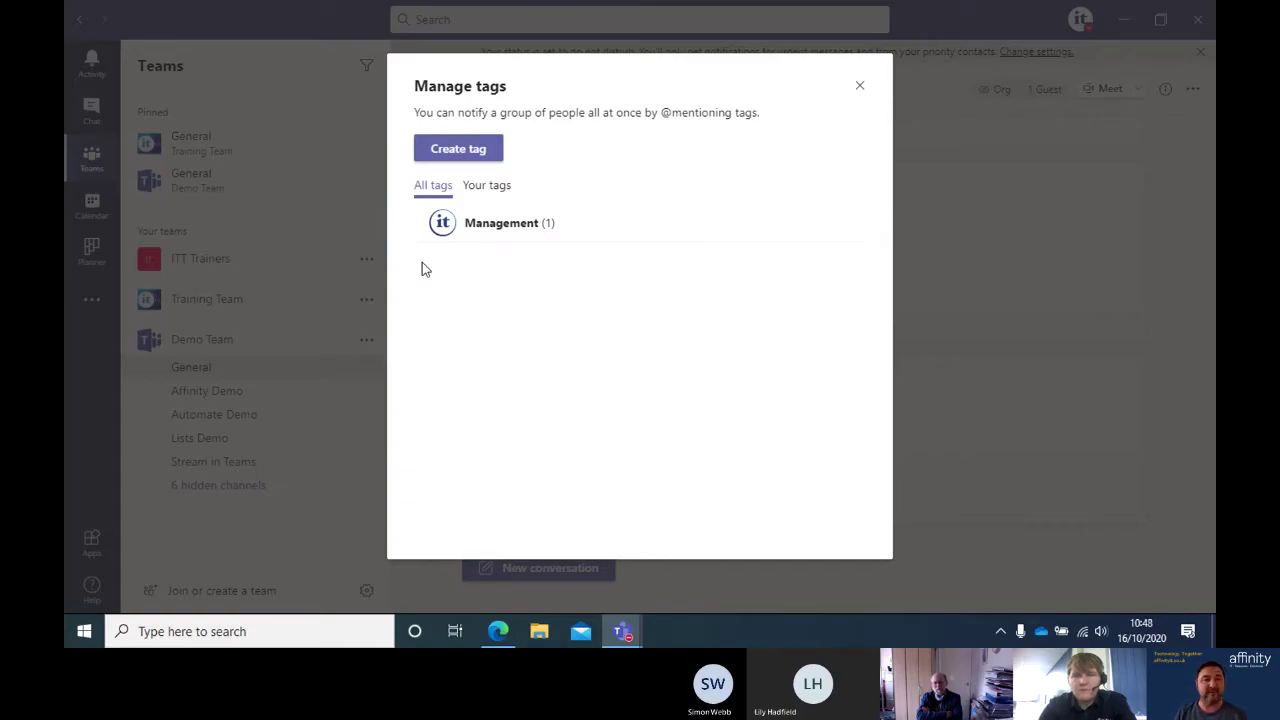
click(477, 148)
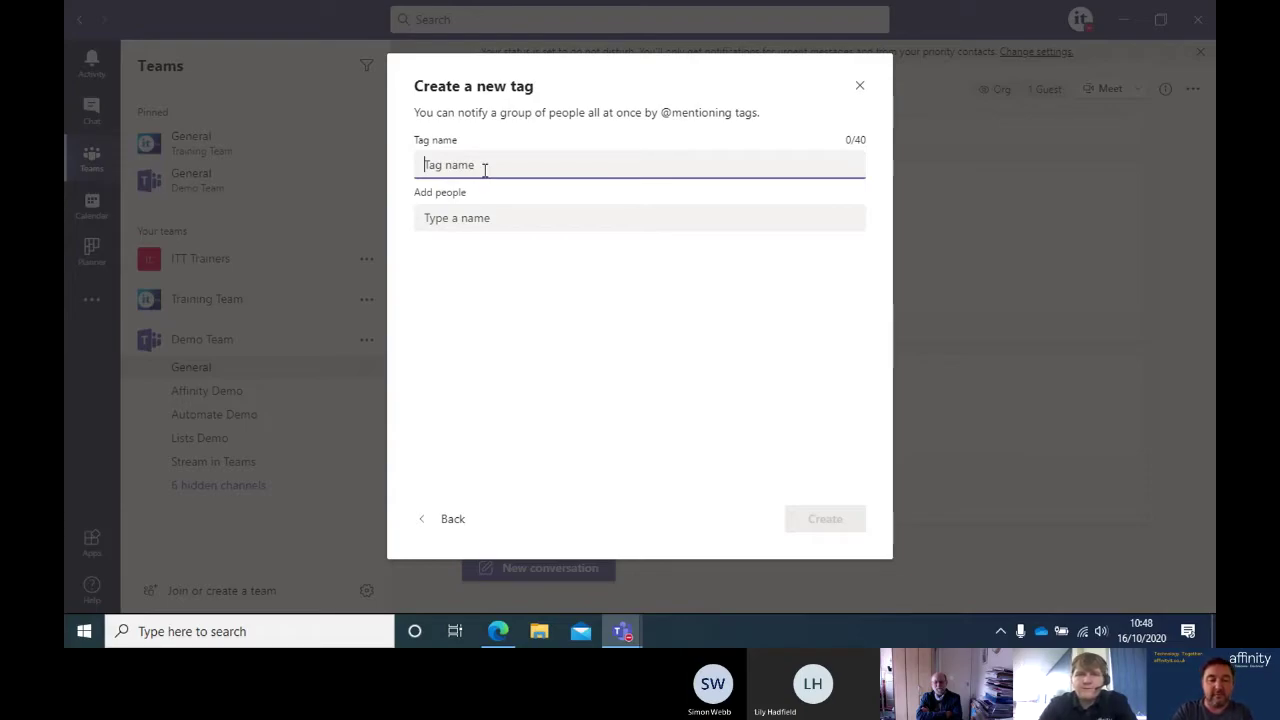
text(Health & Safety)
click(527, 213)
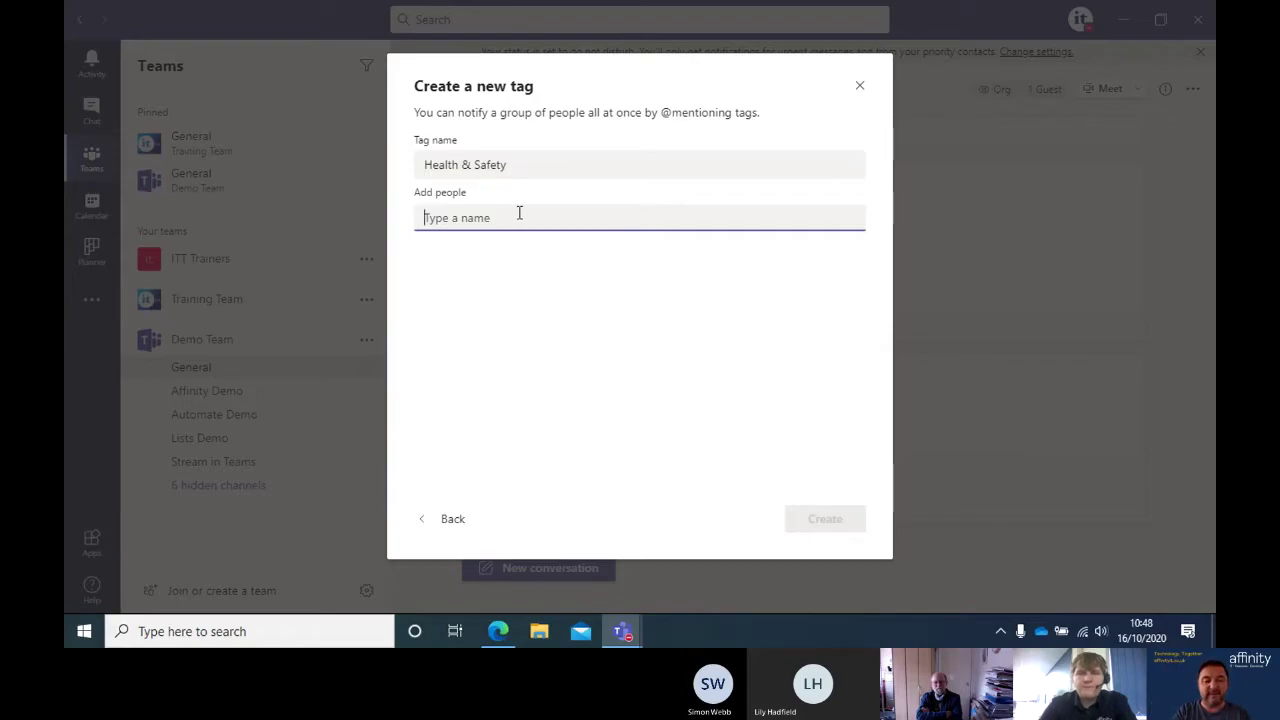
text(andy)
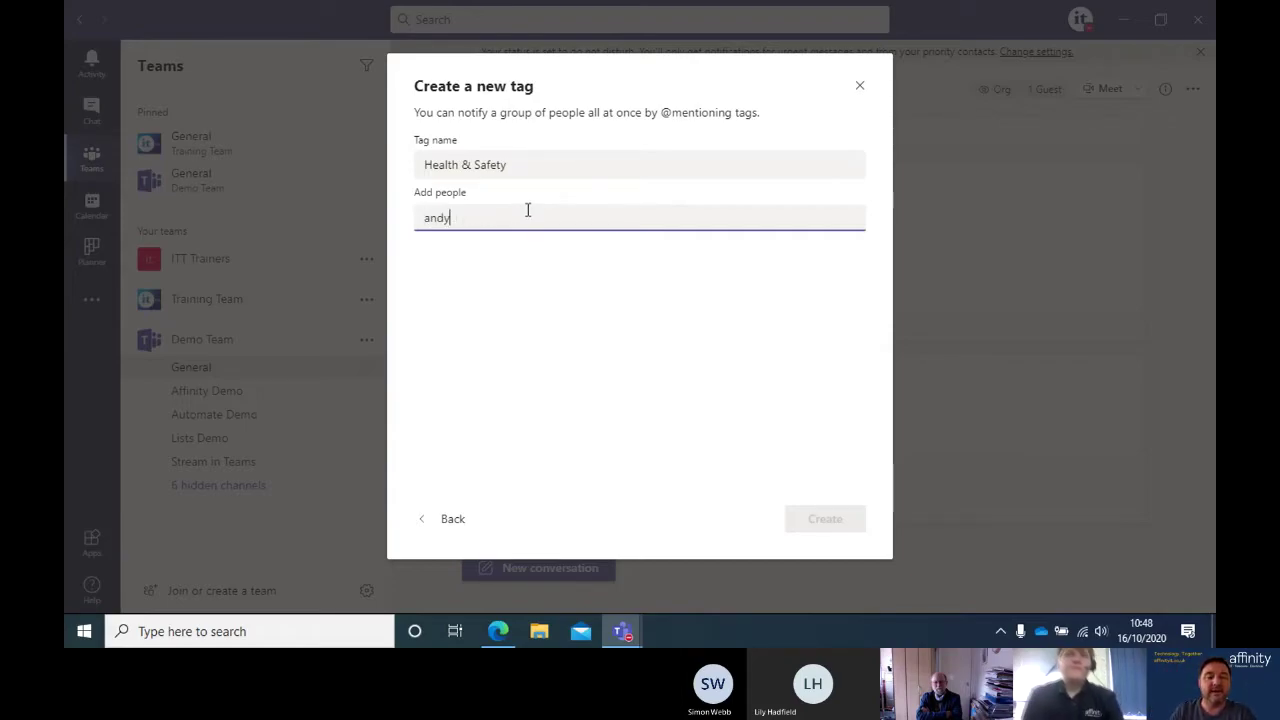
click(494, 270)
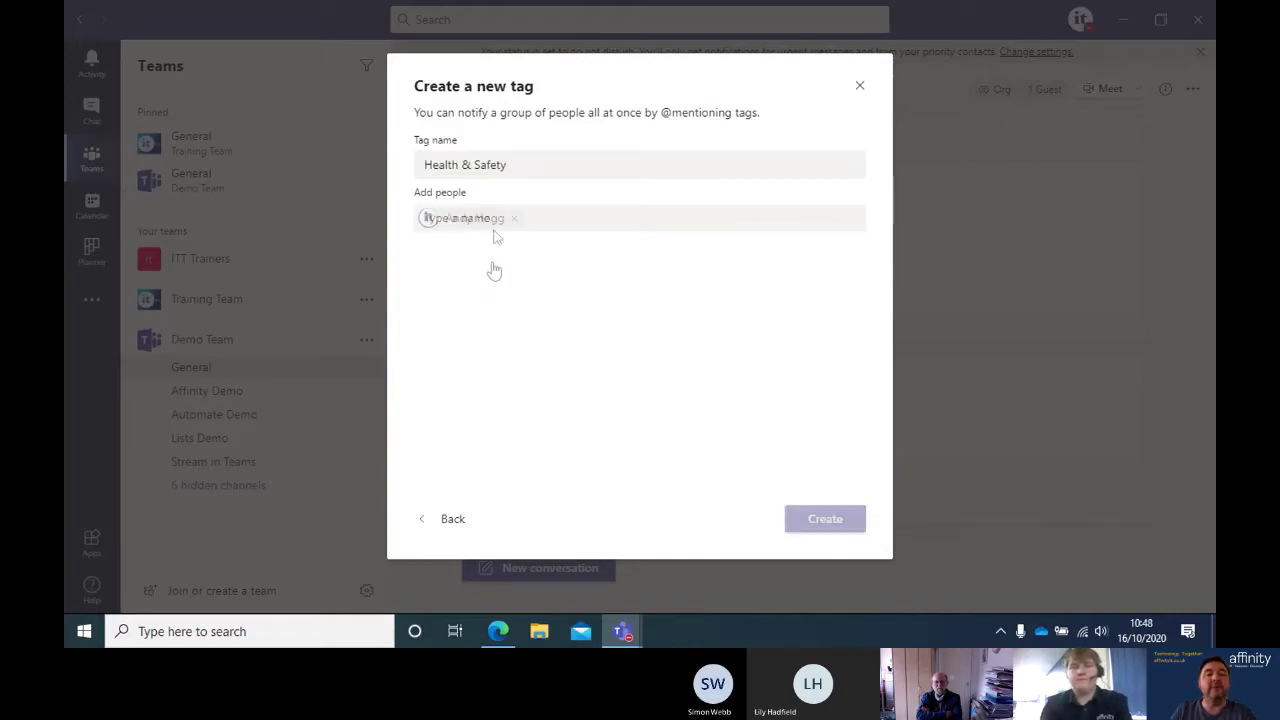
click(792, 520)
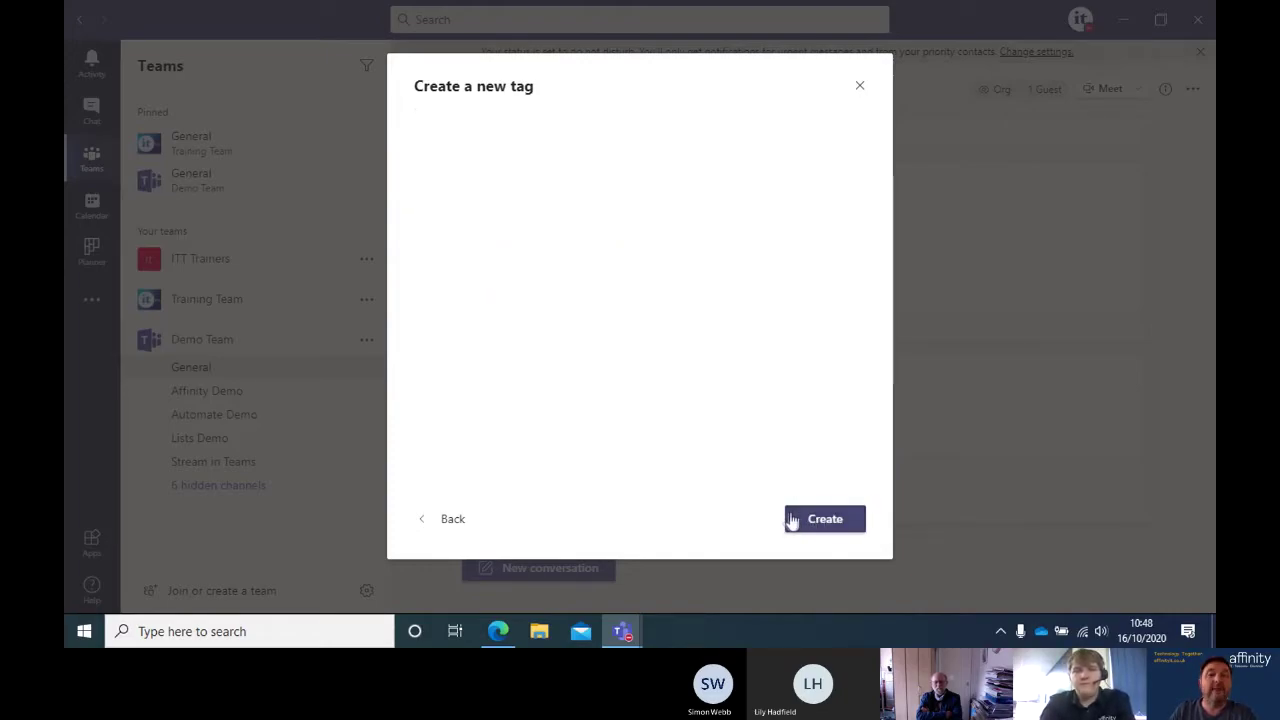
click(860, 89)
click(521, 571)
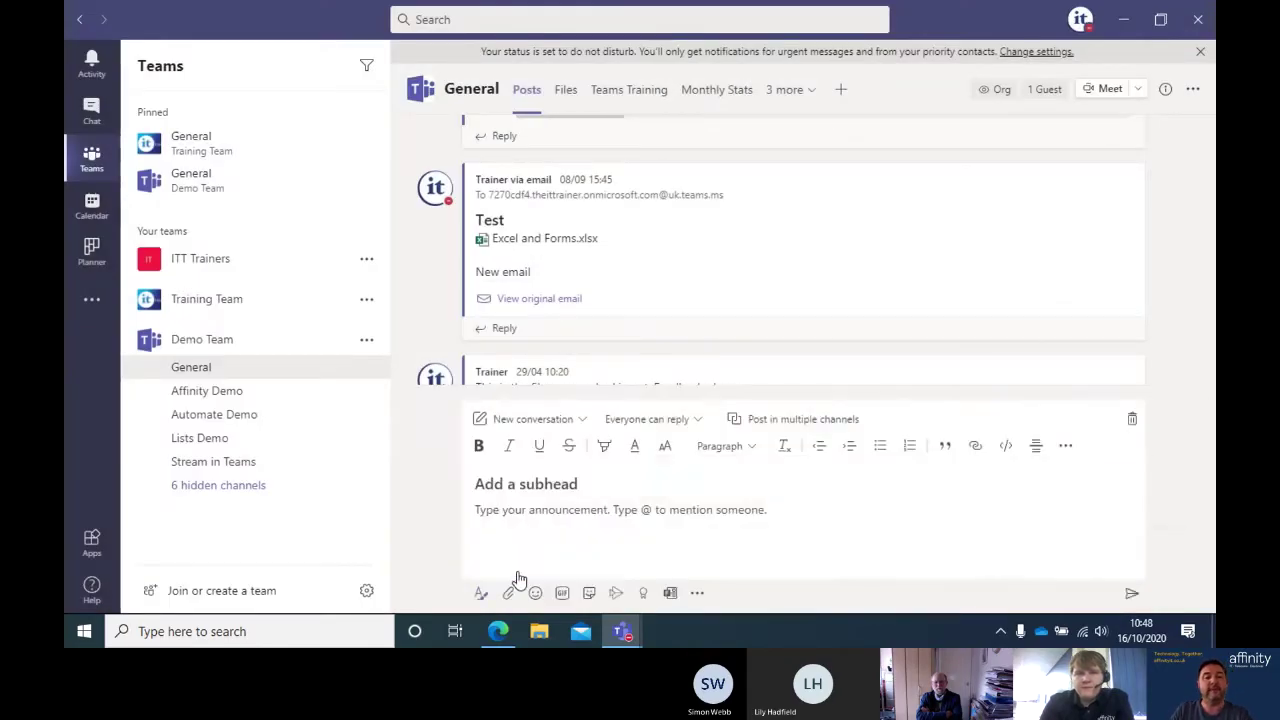
text(@)
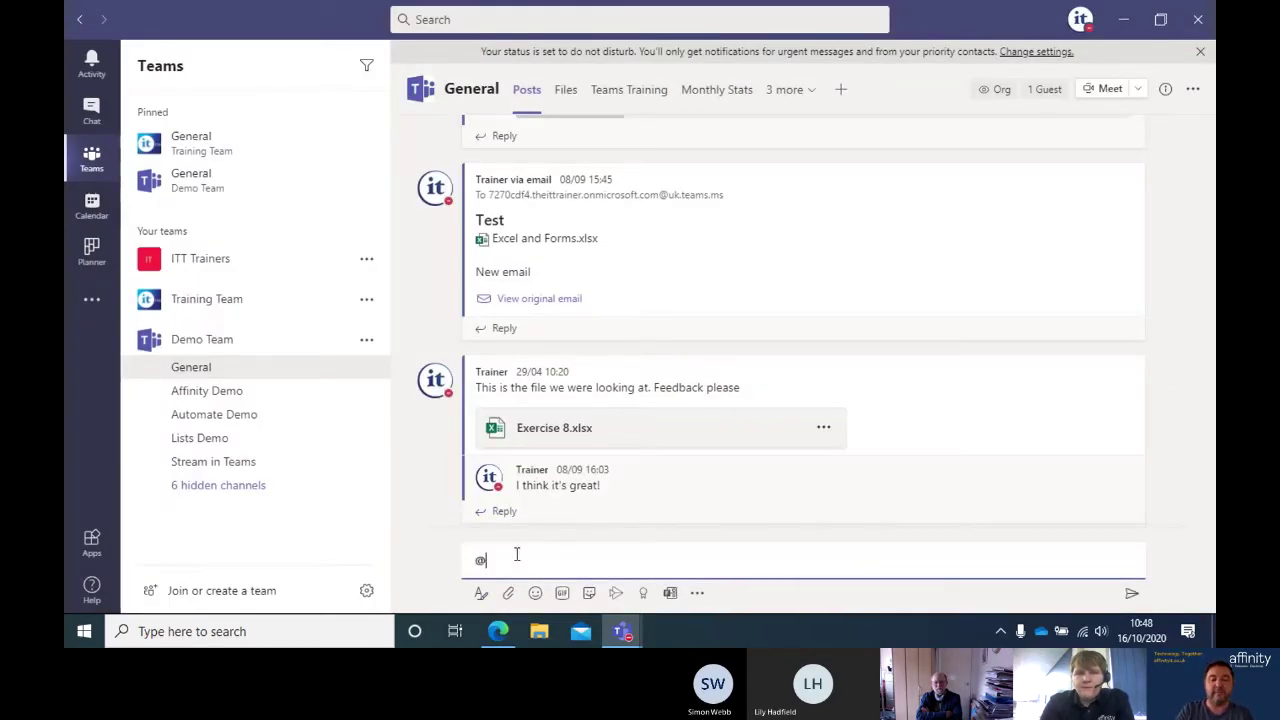
text(health)
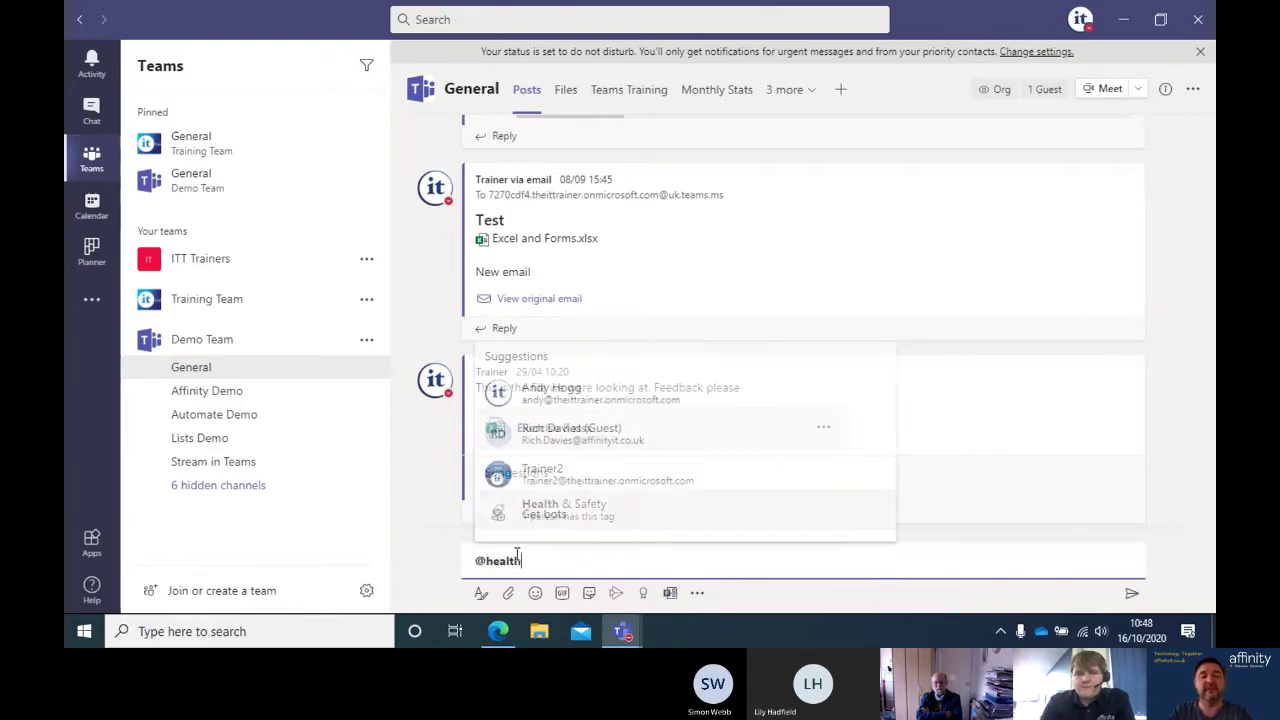
click(610, 512)
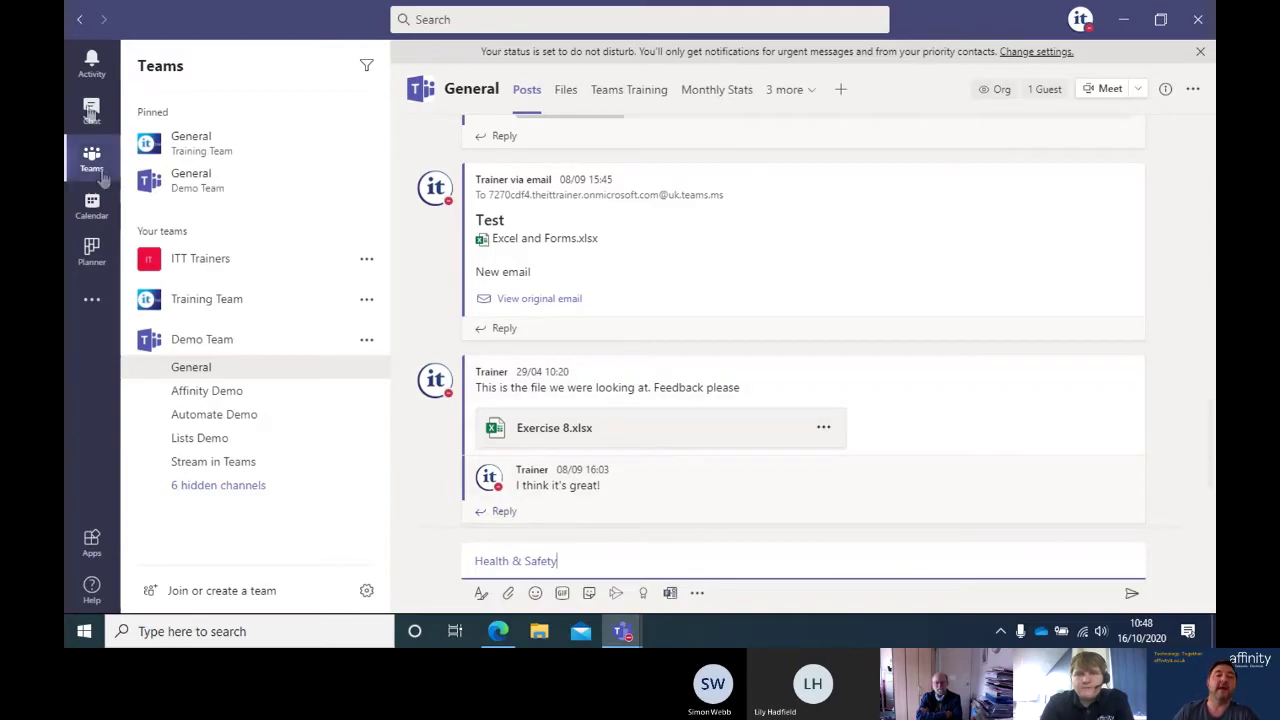
View the calendar and switch to the ongoing "Microsoft Teams - The New Bits" meeting window.
click(92, 203)
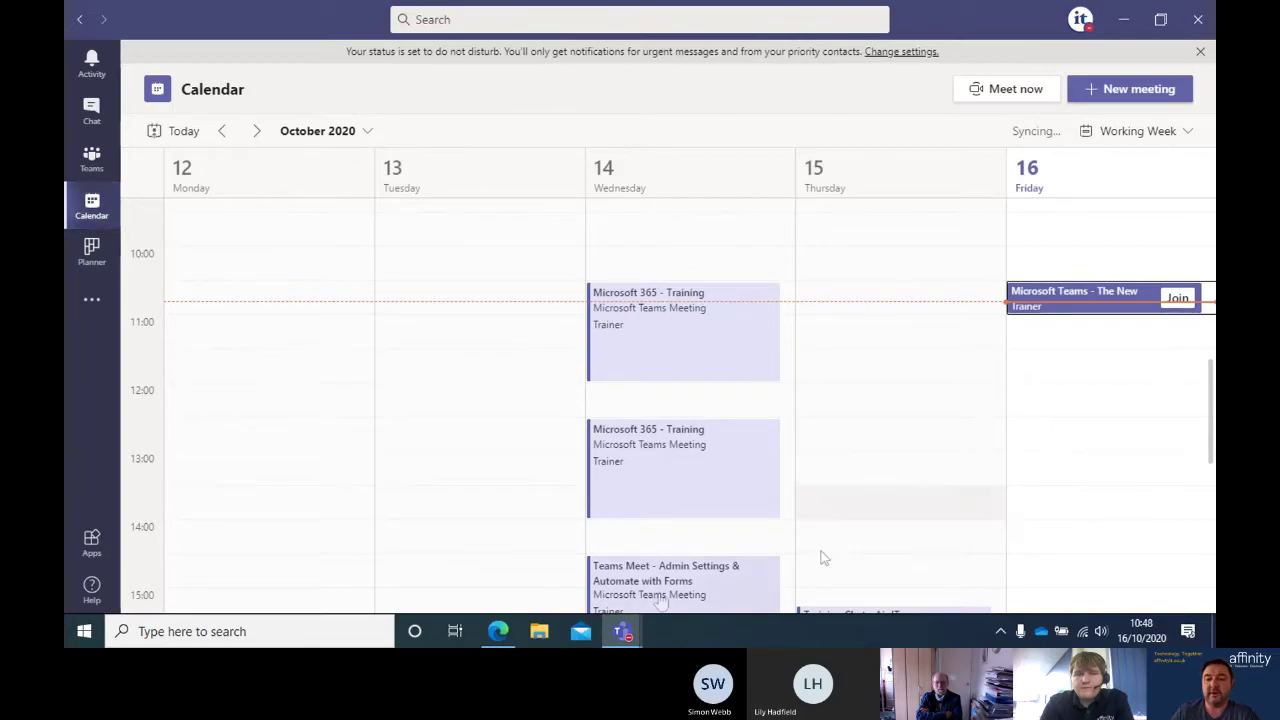
mouse_move(622, 631)
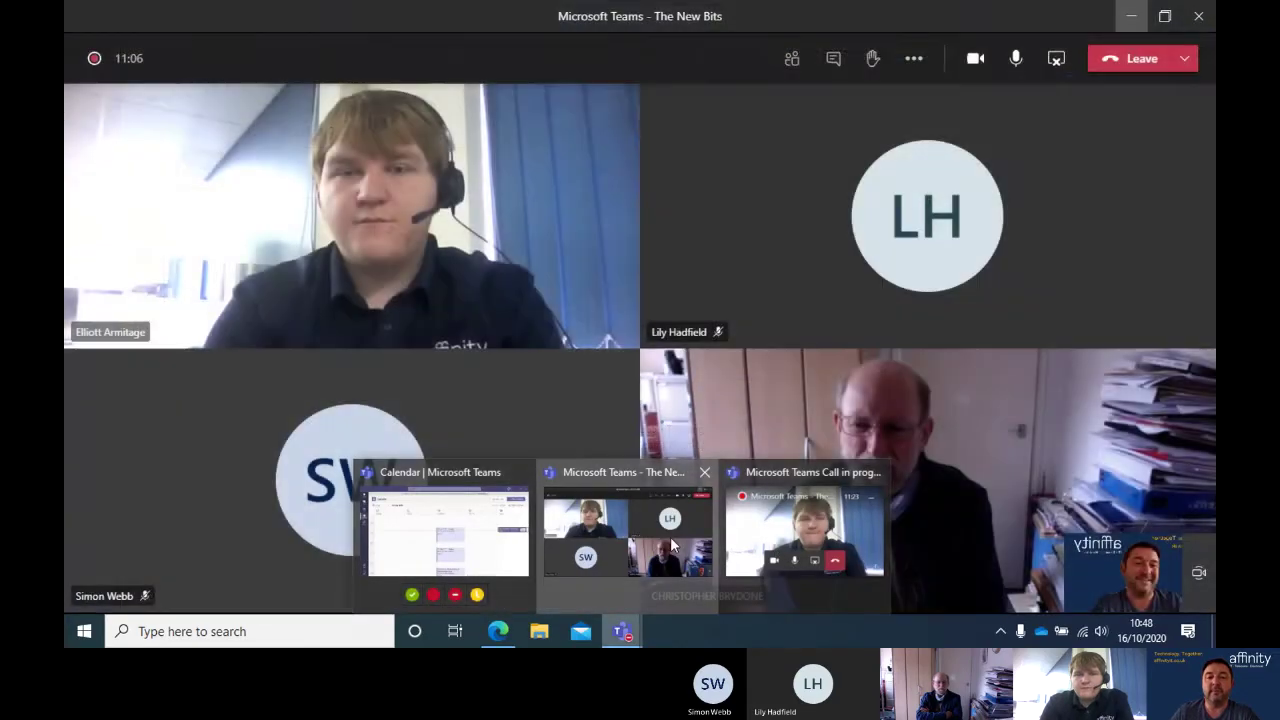
click(672, 545)
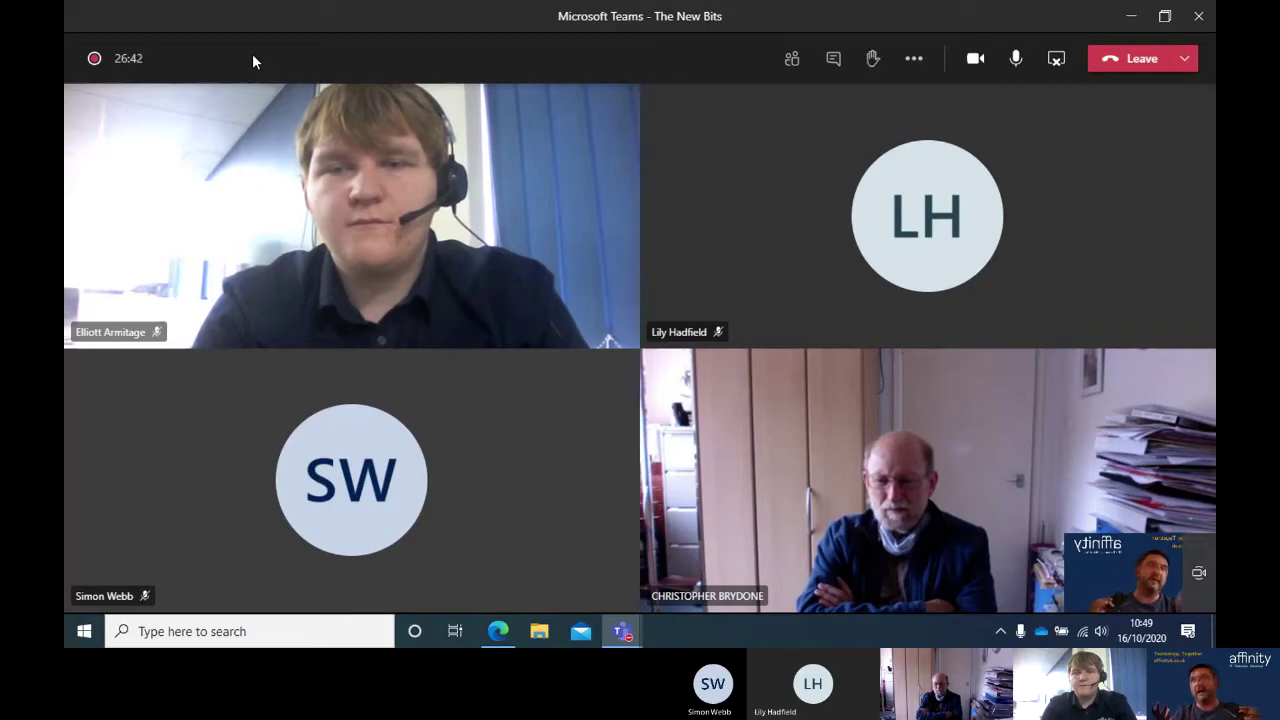
Try the meeting in Together mode and return it to the Gallery view.
click(910, 62)
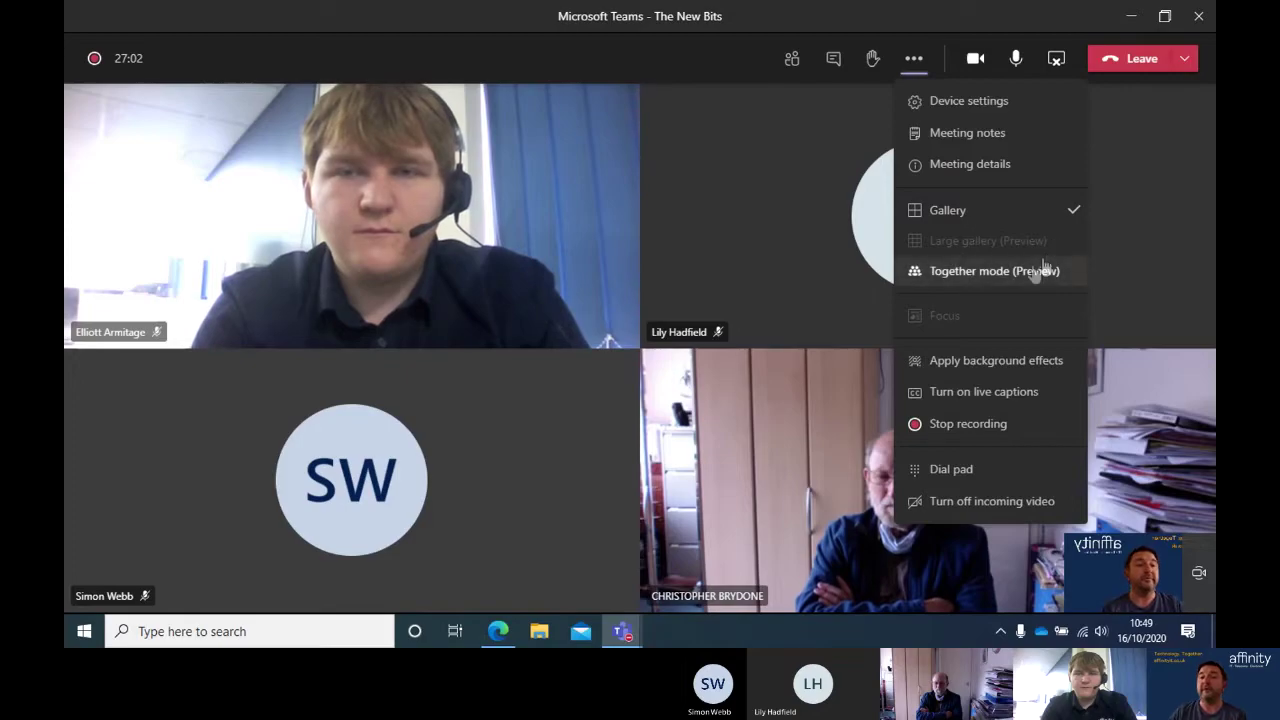
click(1028, 275)
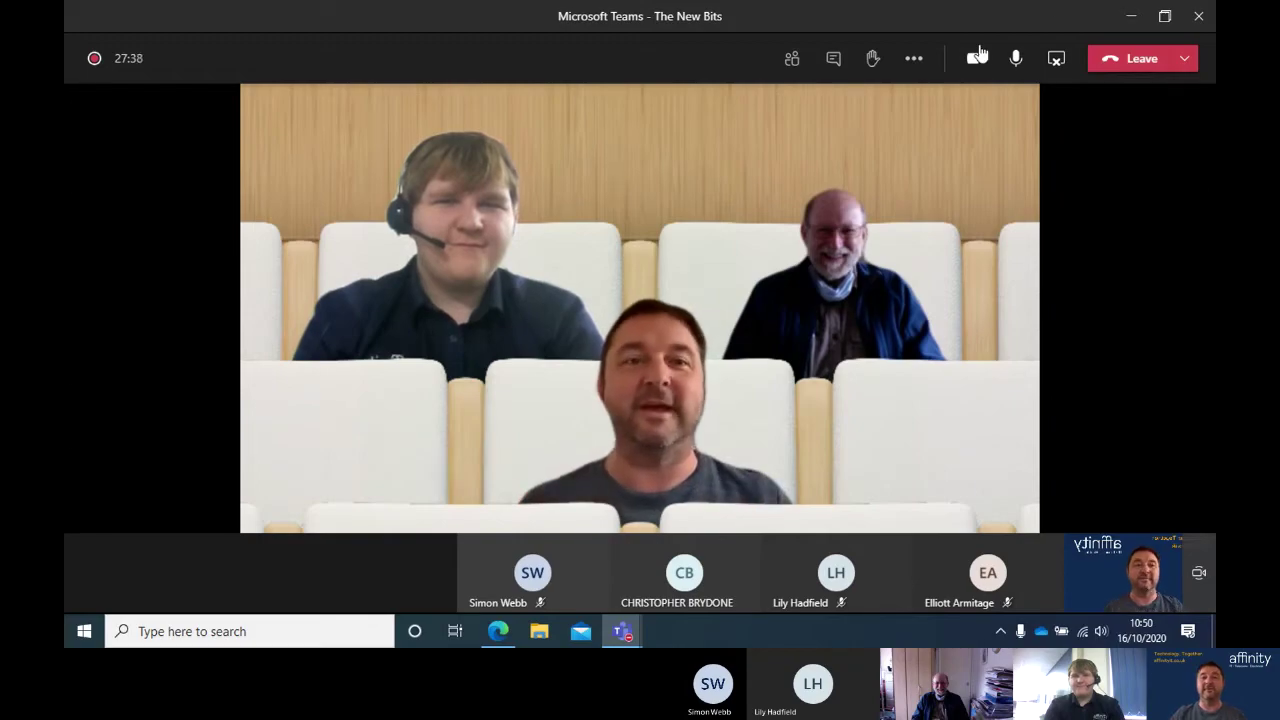
click(912, 70)
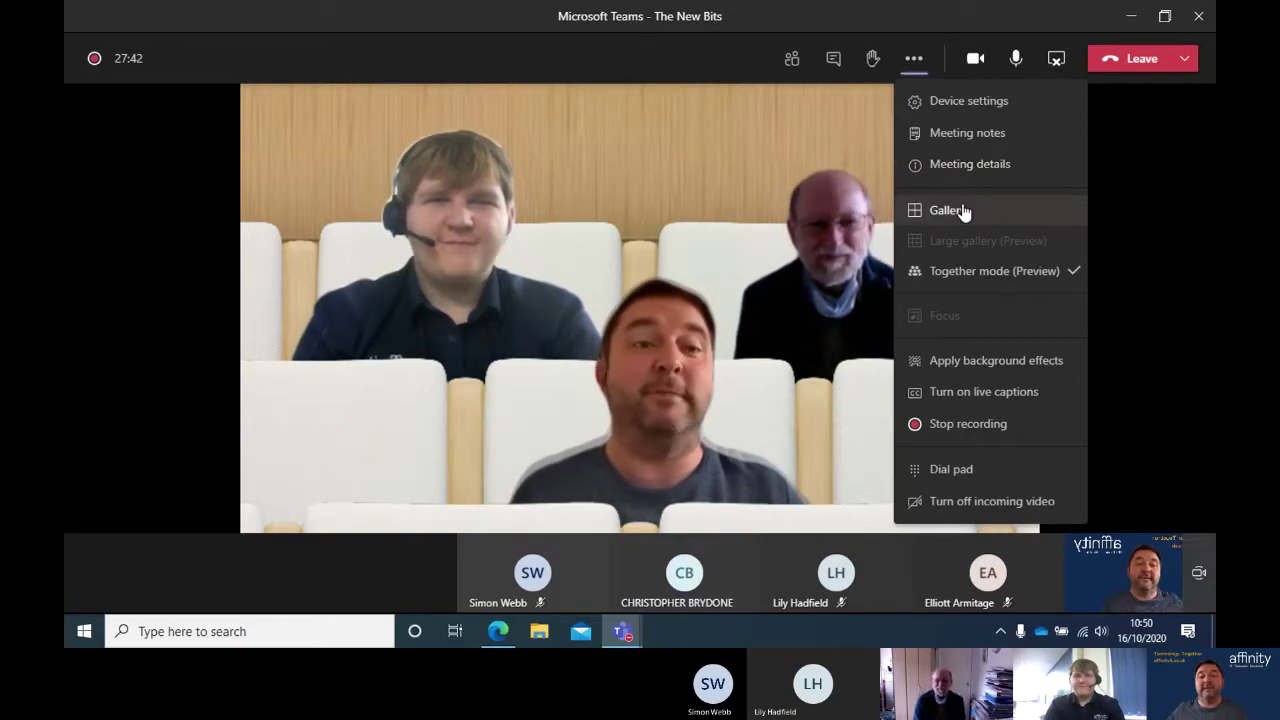
click(960, 211)
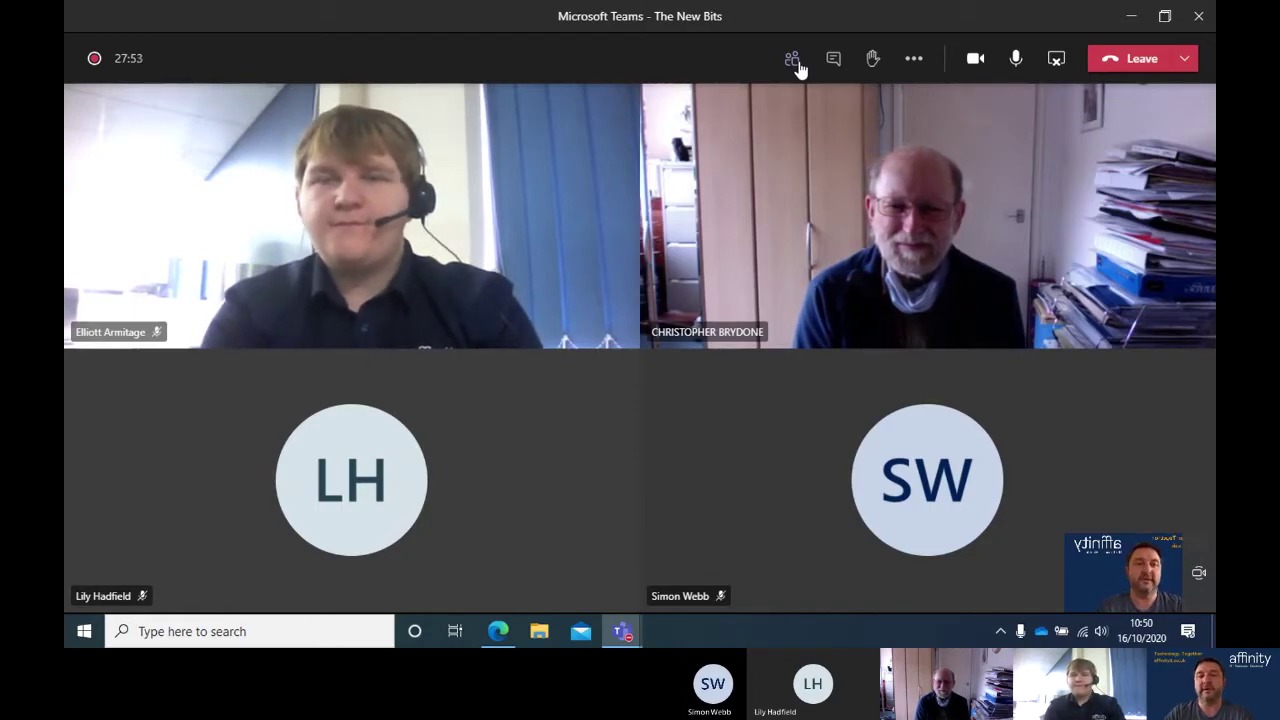
Show the meeting's participants list and view its options for attendee unmuting and permissions.
click(792, 60)
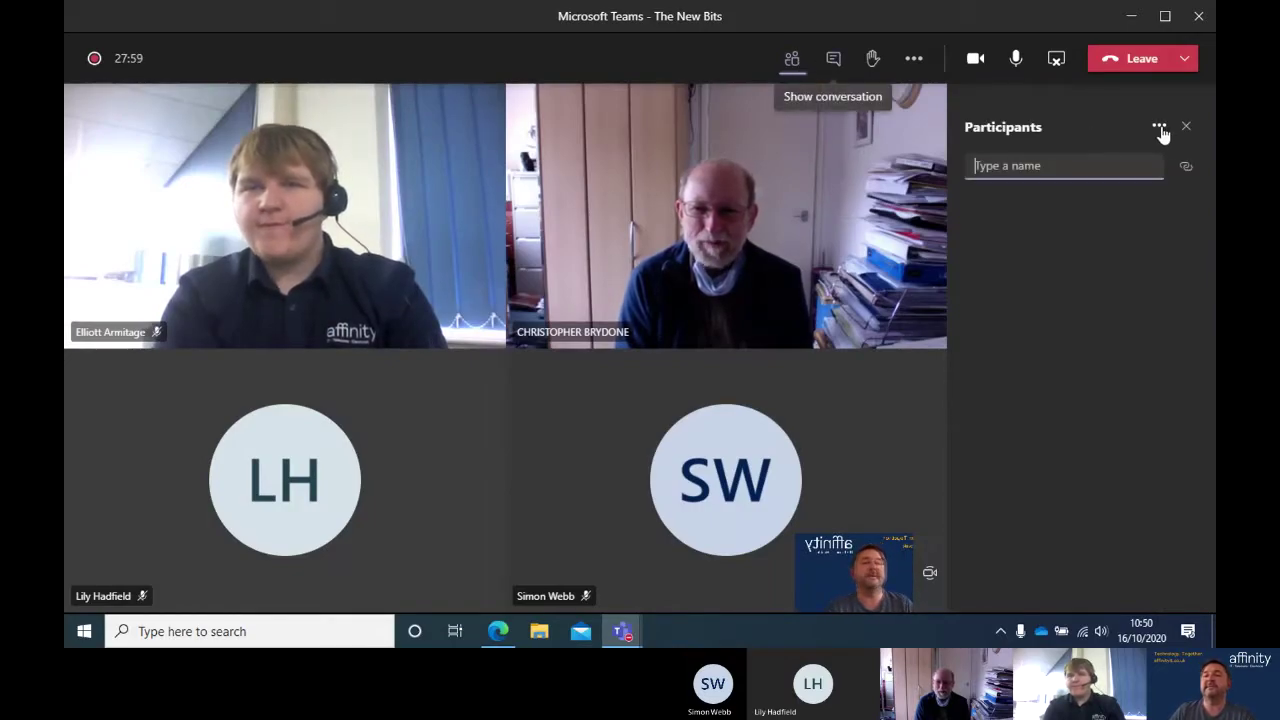
click(1159, 128)
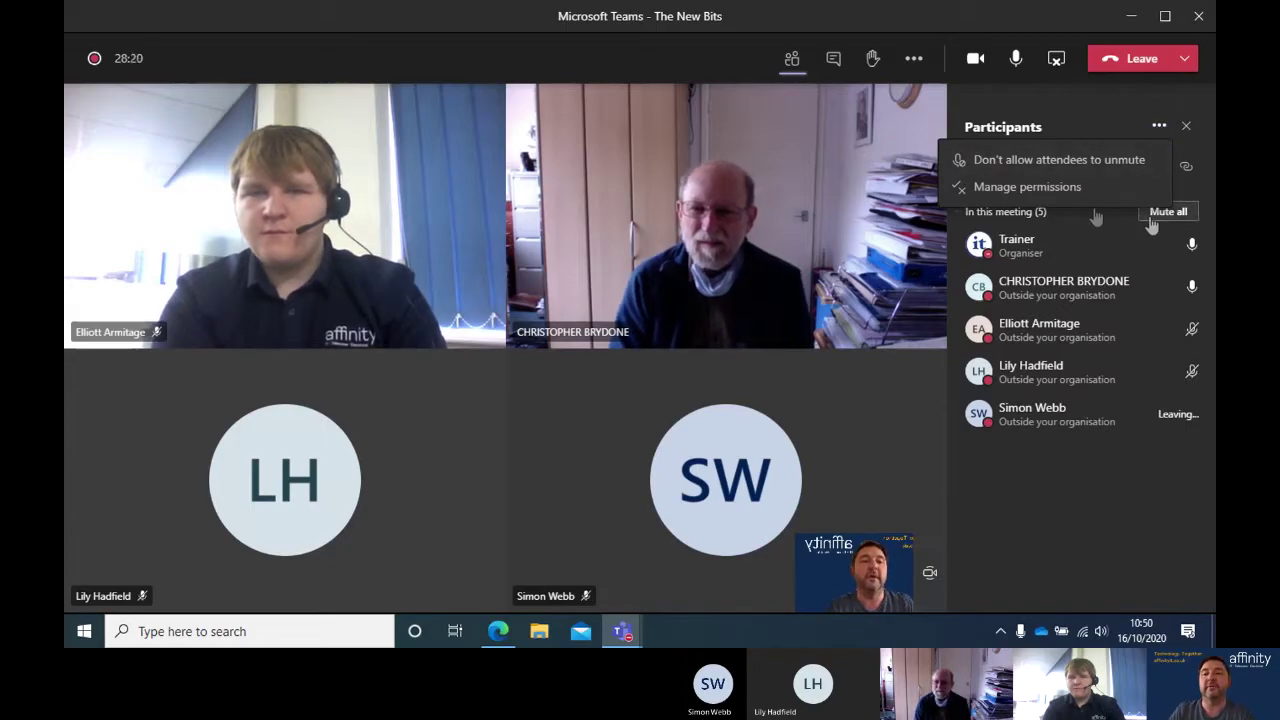
click(1078, 113)
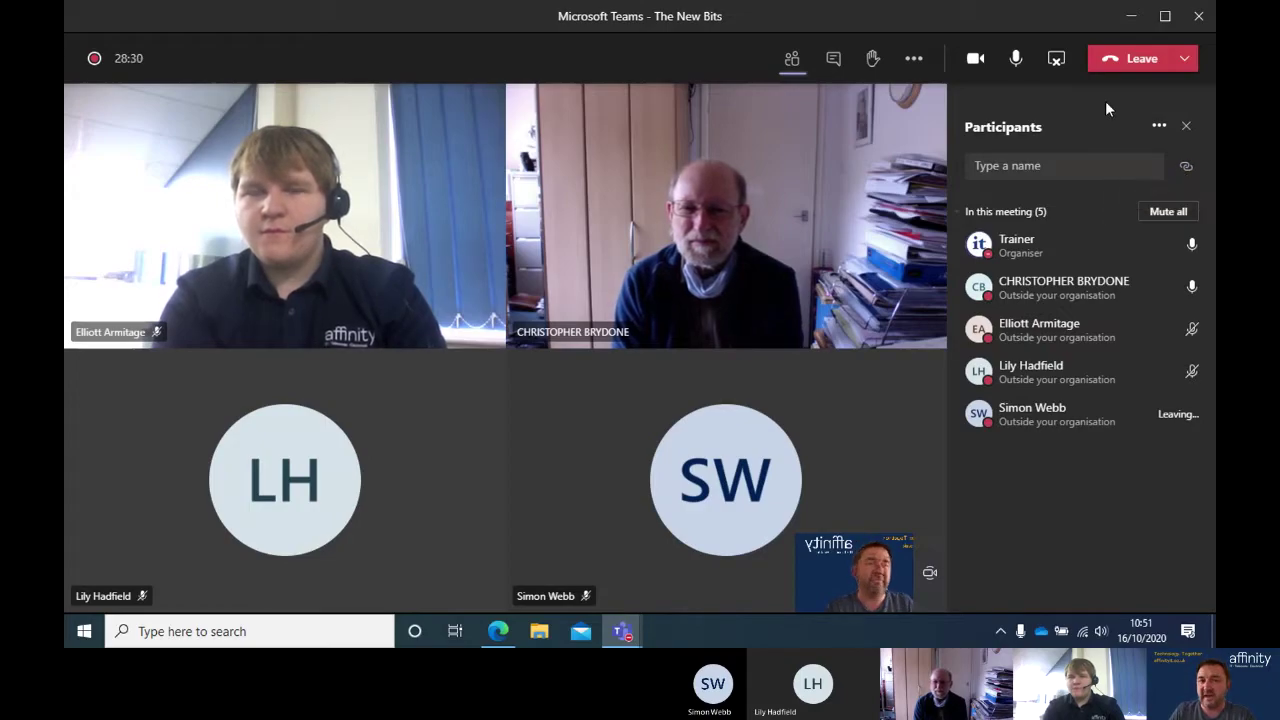
Show the meeting chat and review the additional meeting actions without choosing any.
click(836, 60)
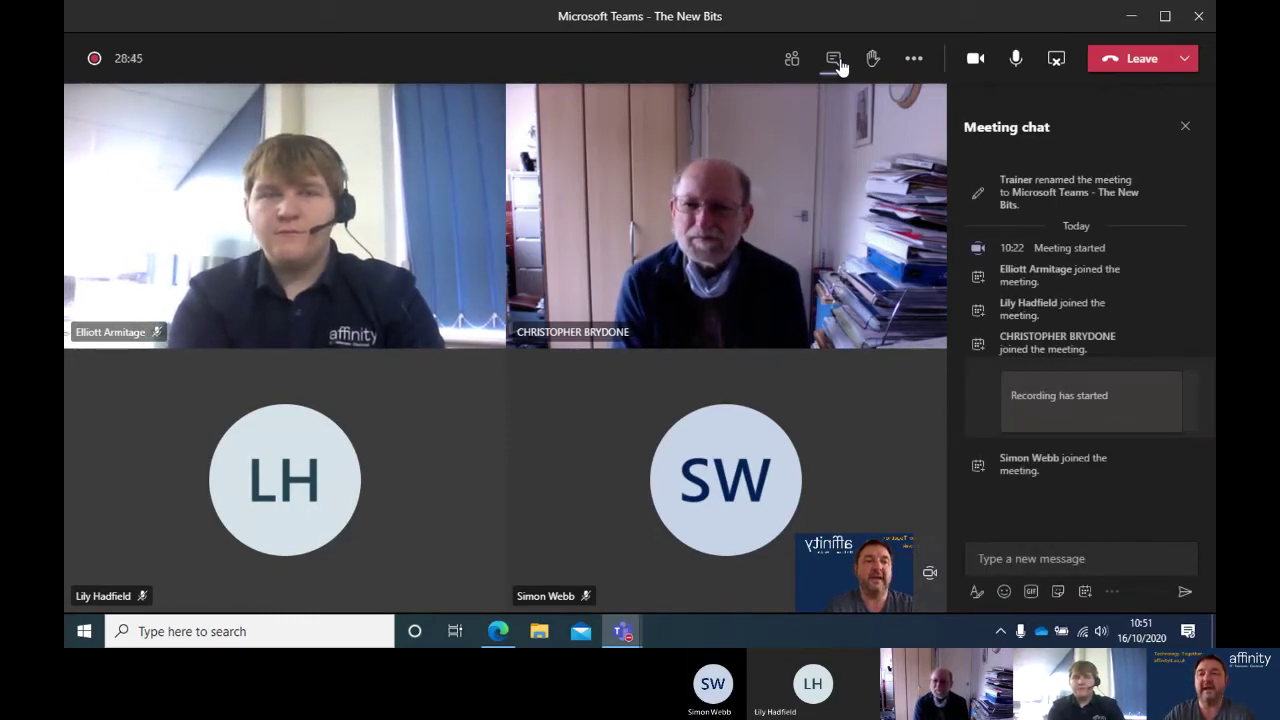
click(914, 62)
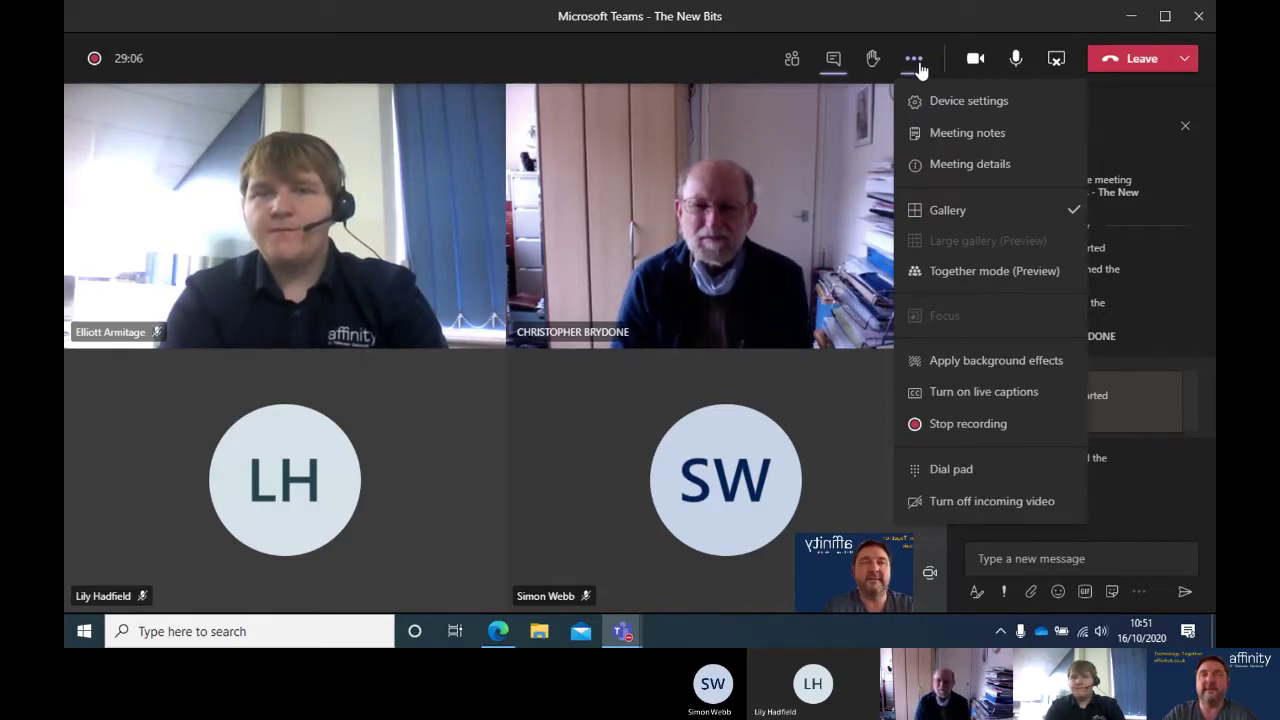
click(918, 64)
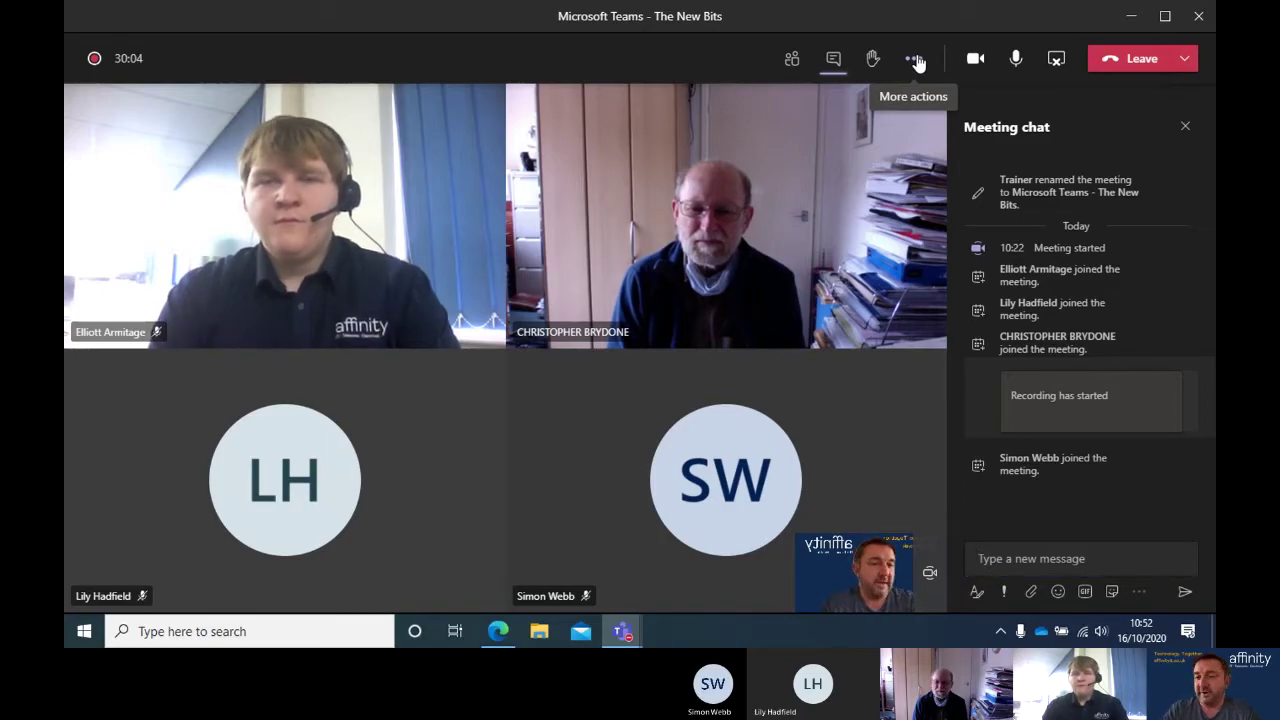
Open the meeting's permission options from the participants list in the browser, and return to the meeting window.
click(916, 60)
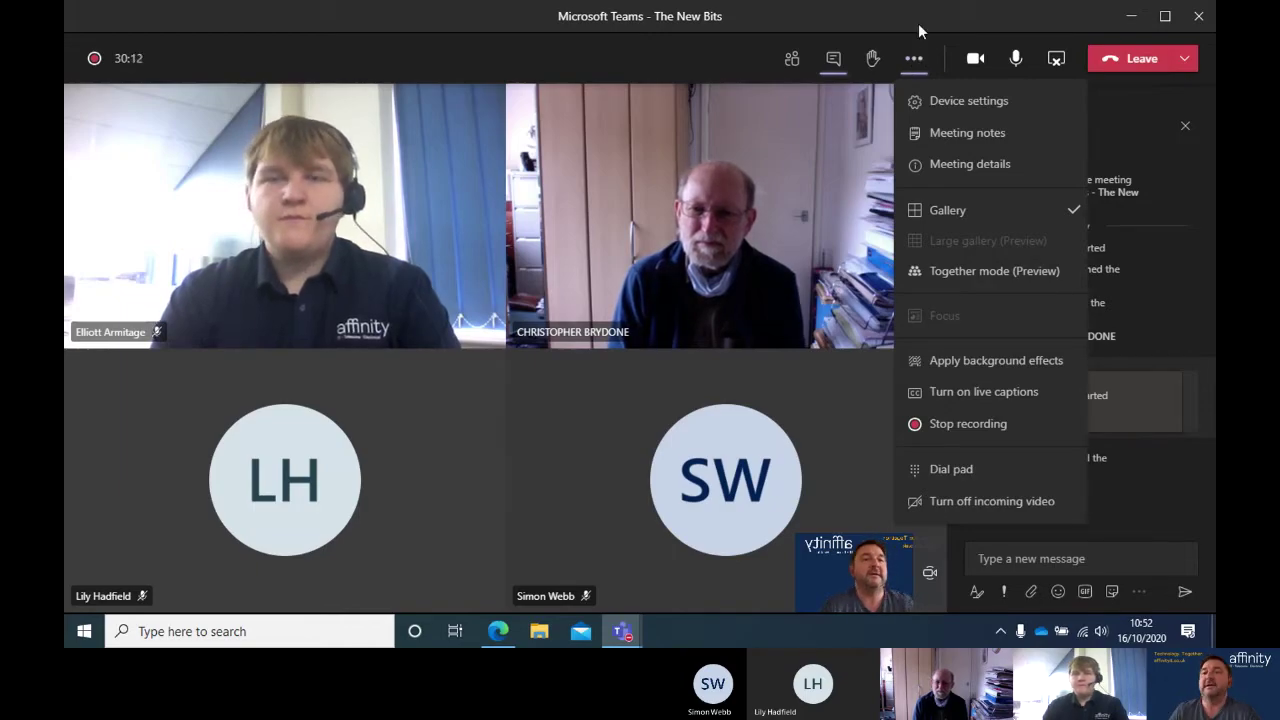
click(778, 60)
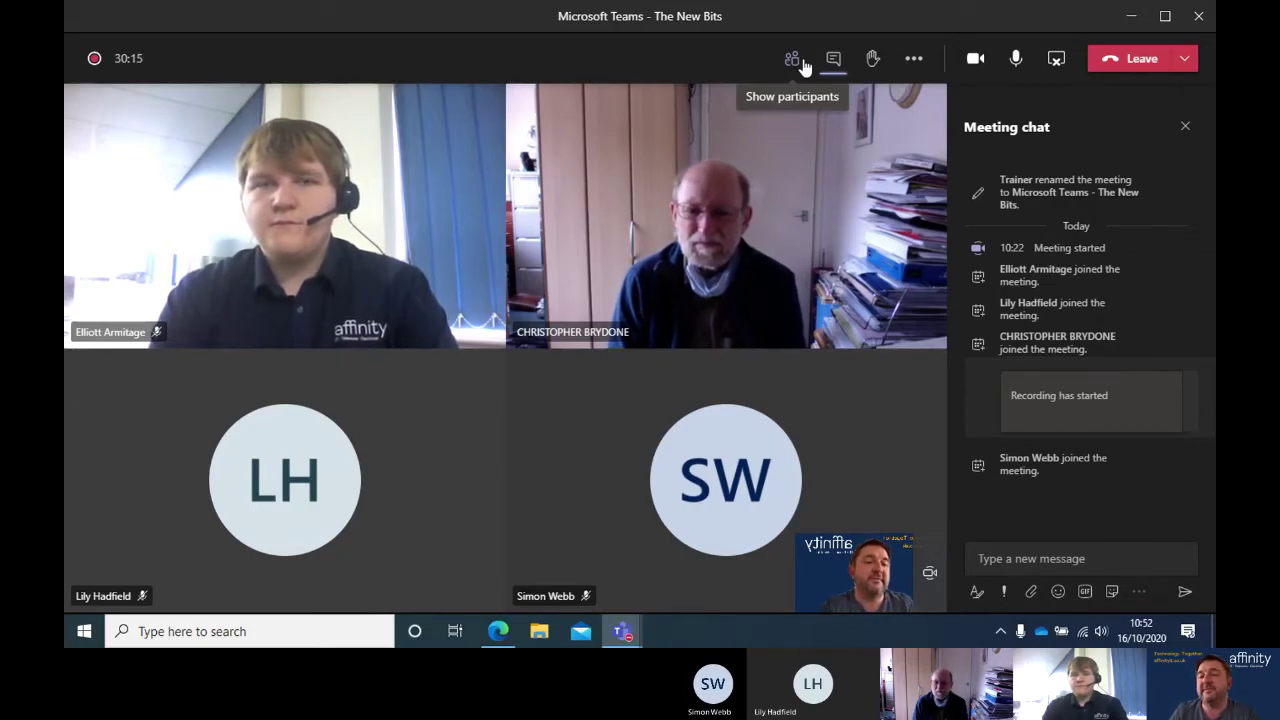
click(804, 62)
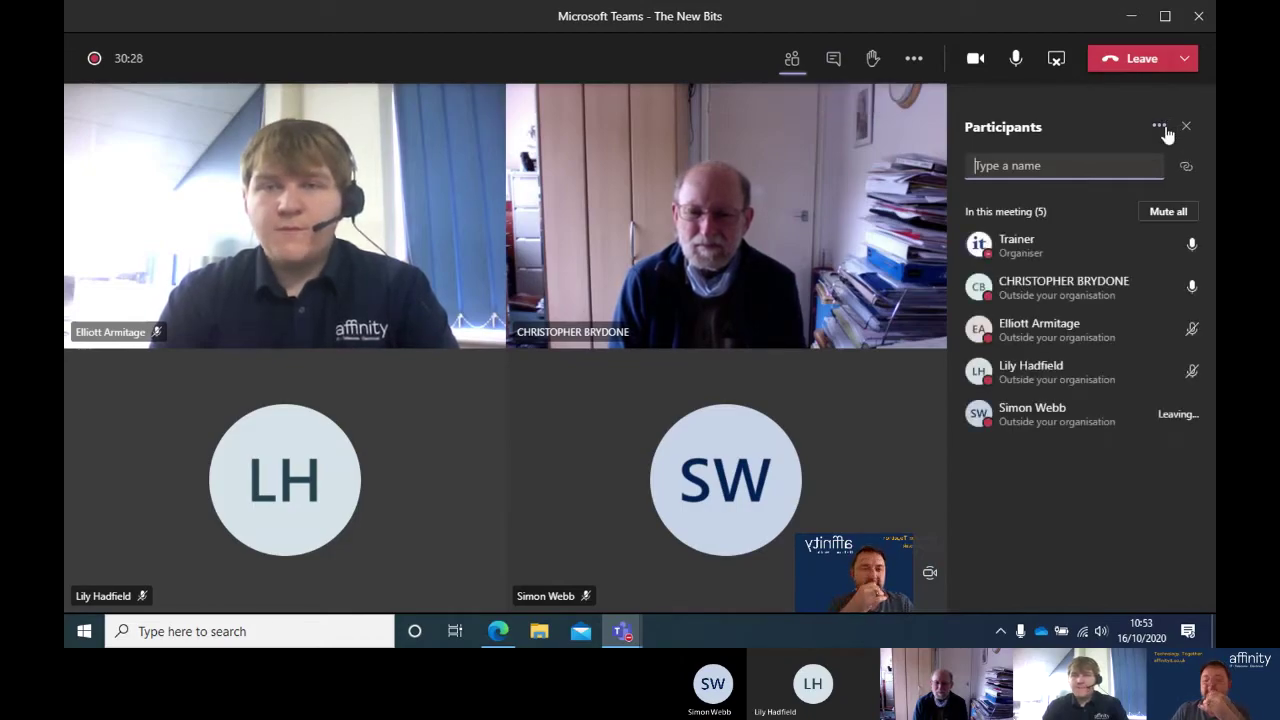
click(1160, 127)
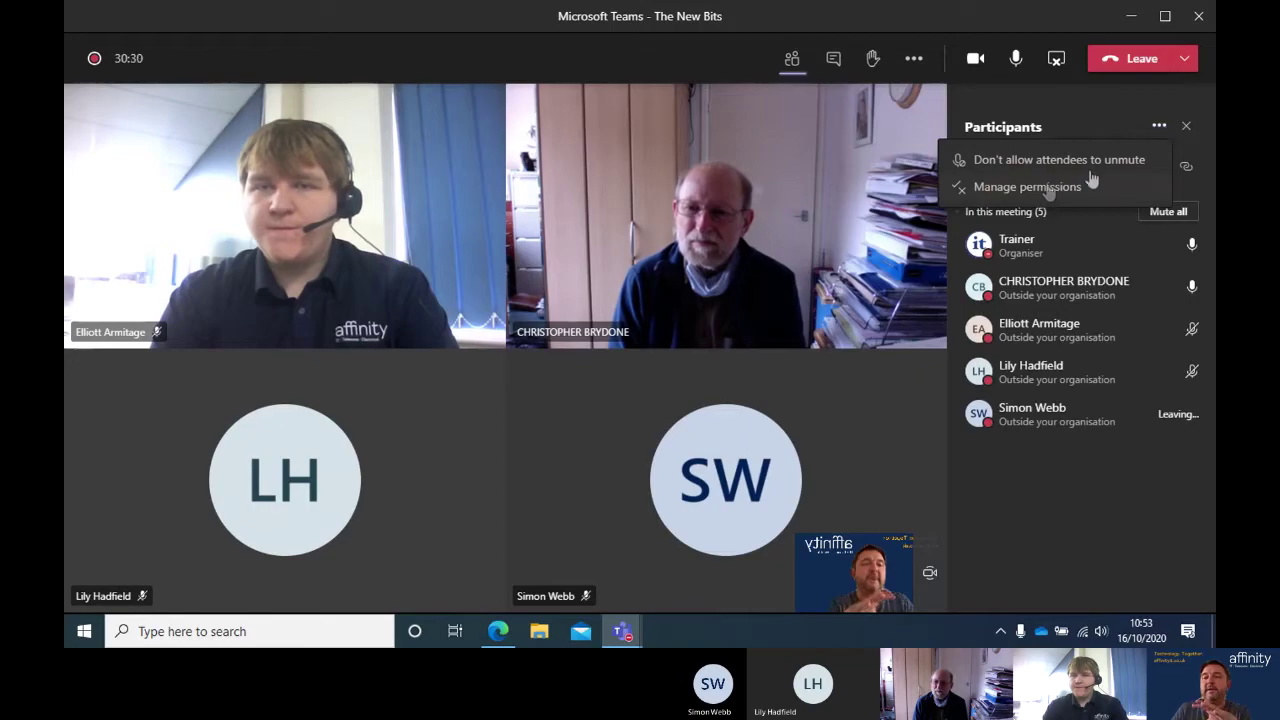
click(1030, 187)
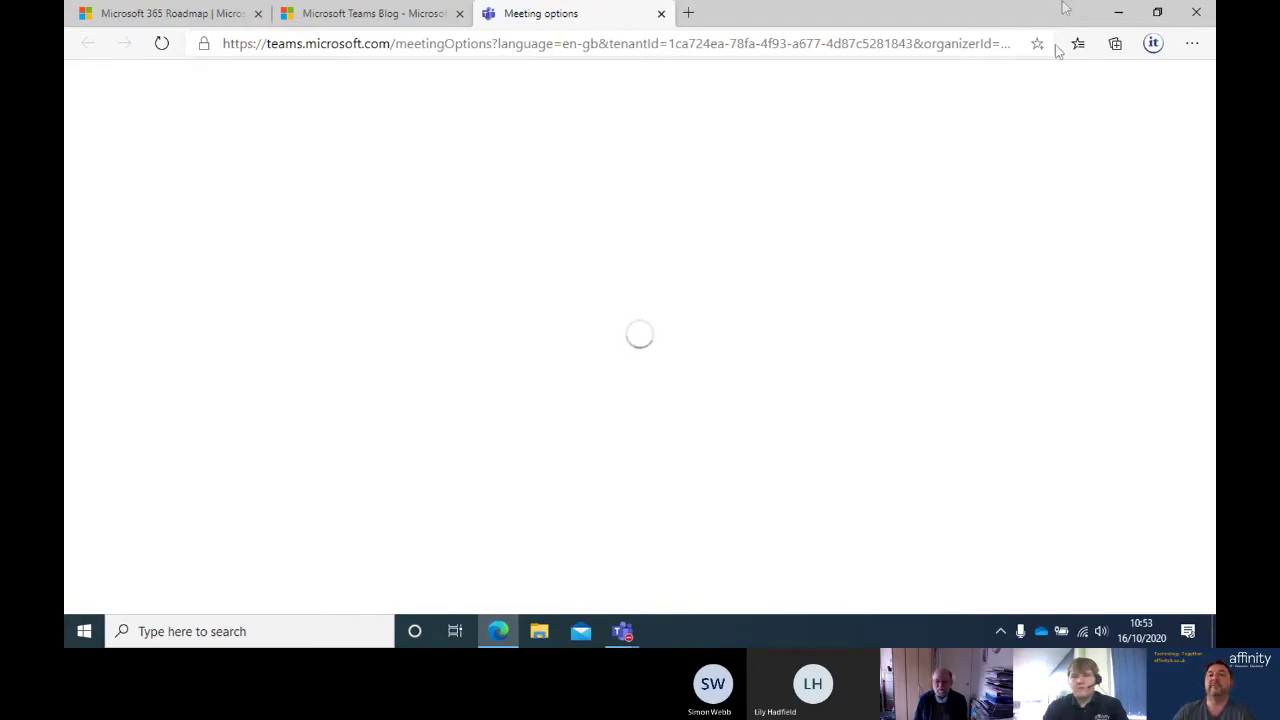
click(1117, 15)
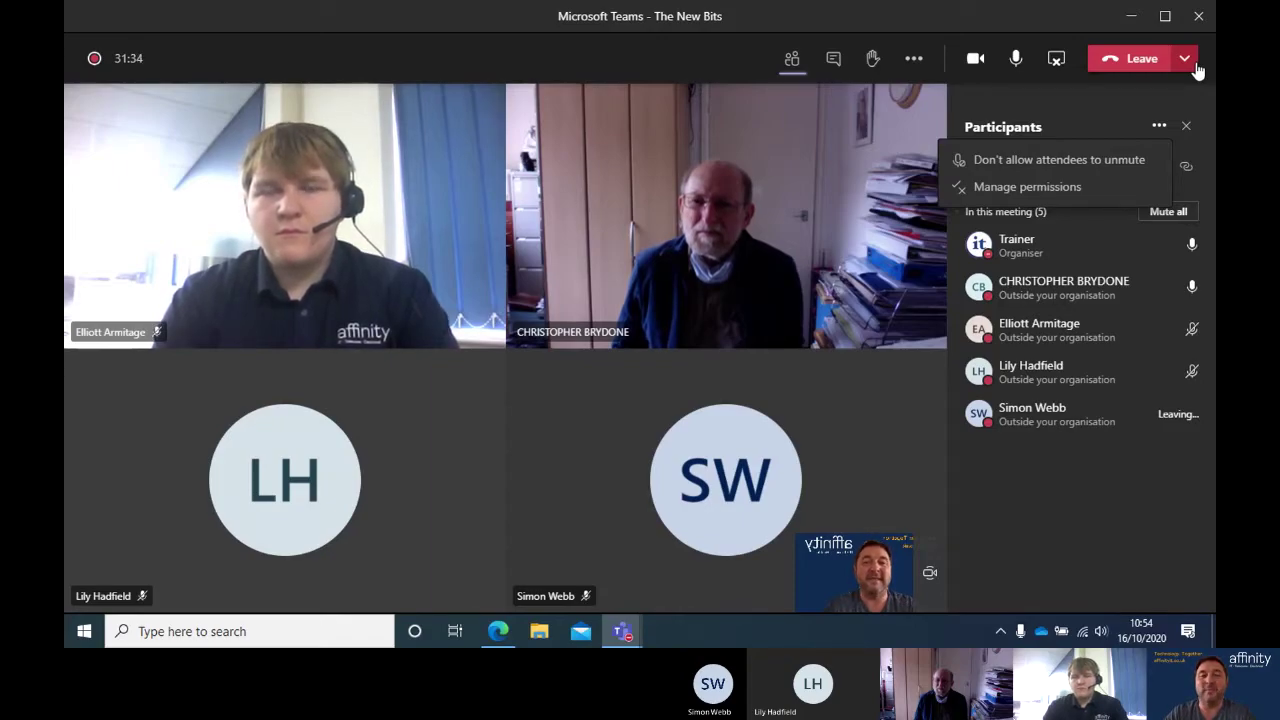
mouse_move(1190, 250)
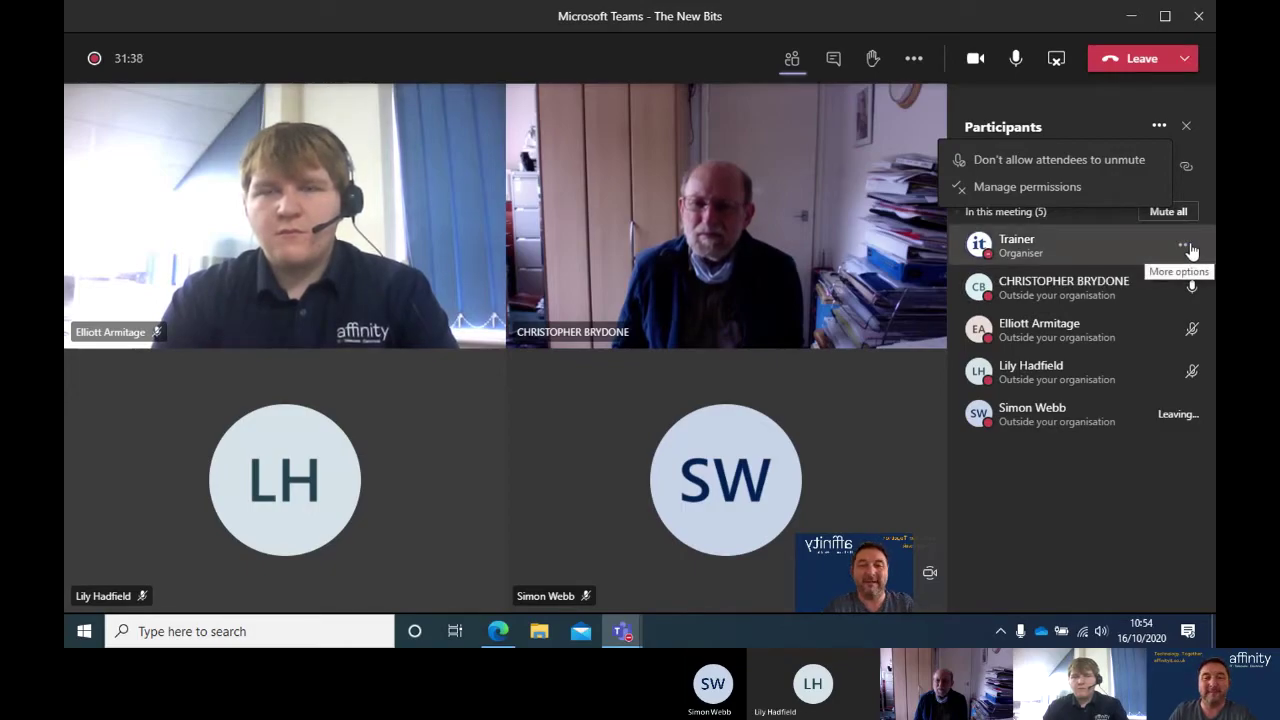
Return to the main Teams window and show the posts and files of the Demo Team's General channel.
click(1130, 19)
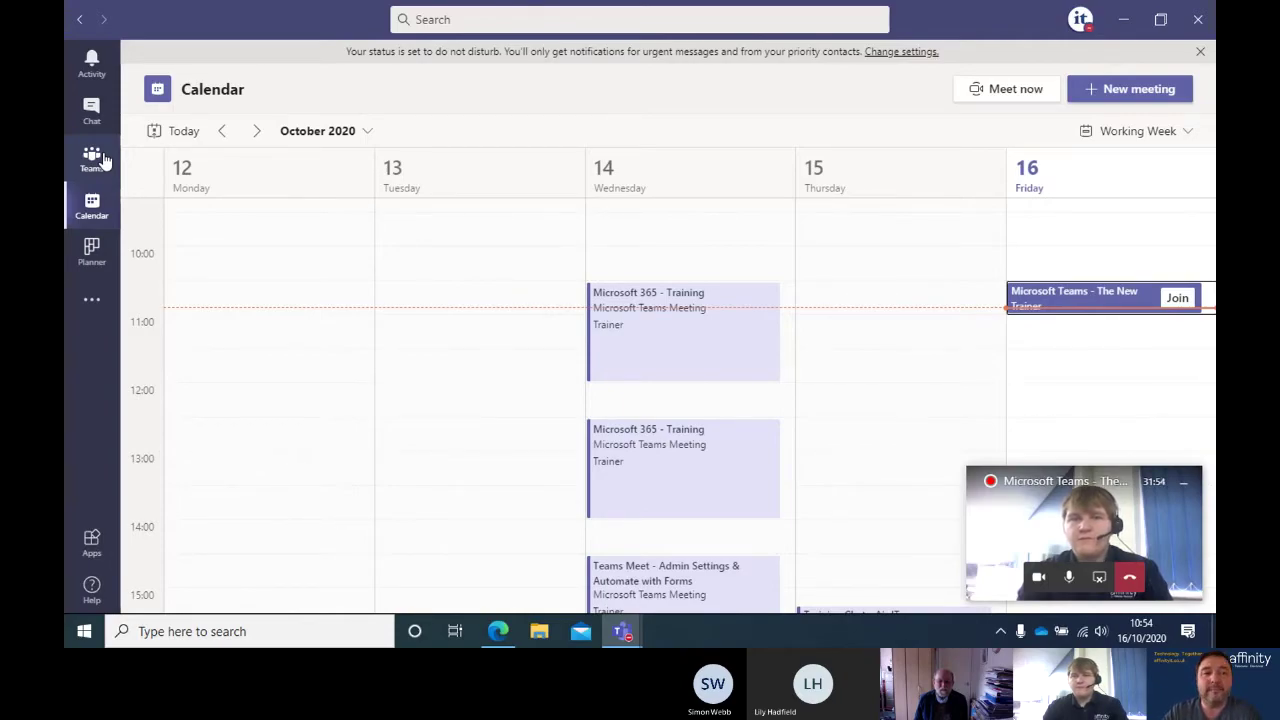
click(103, 160)
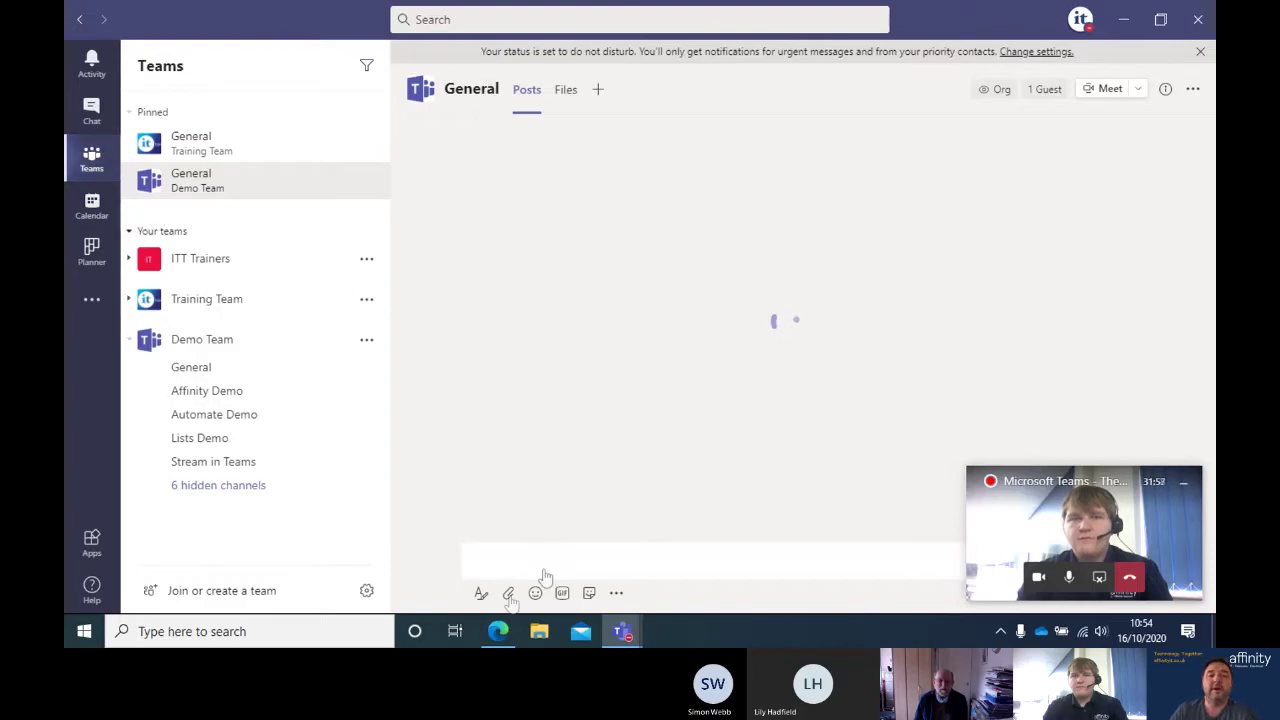
text(Health & Safety)
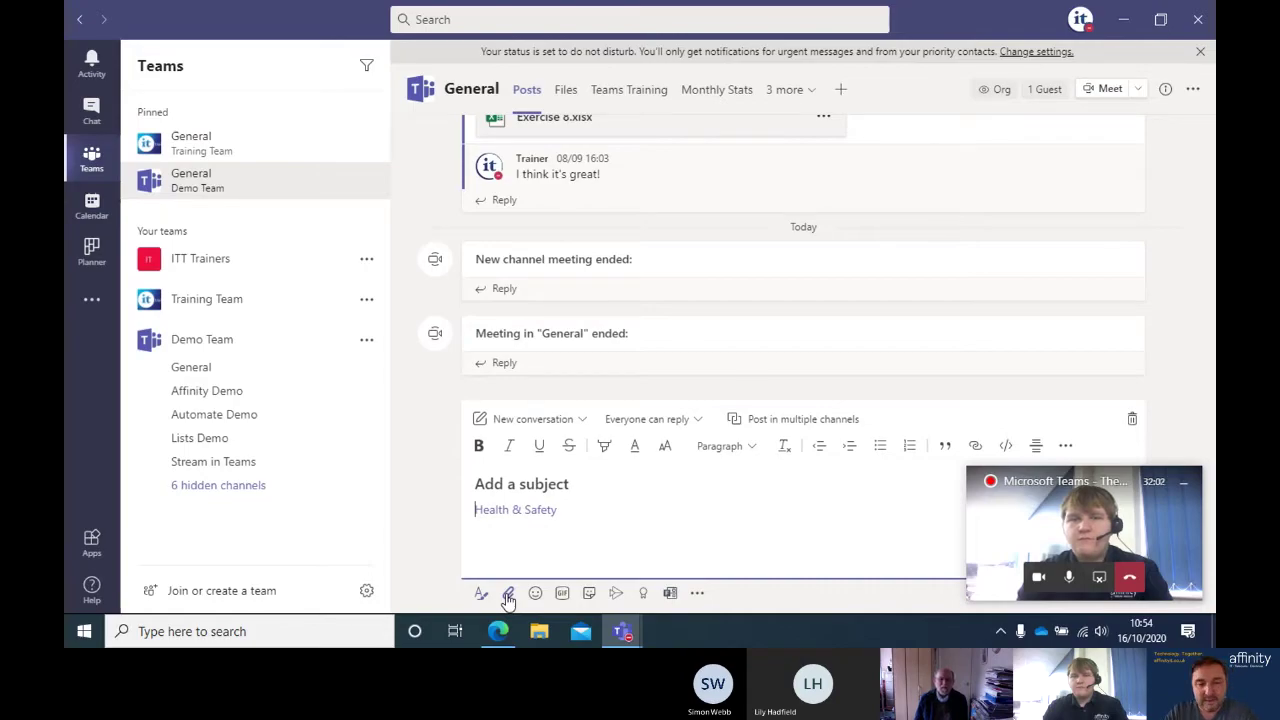
click(562, 96)
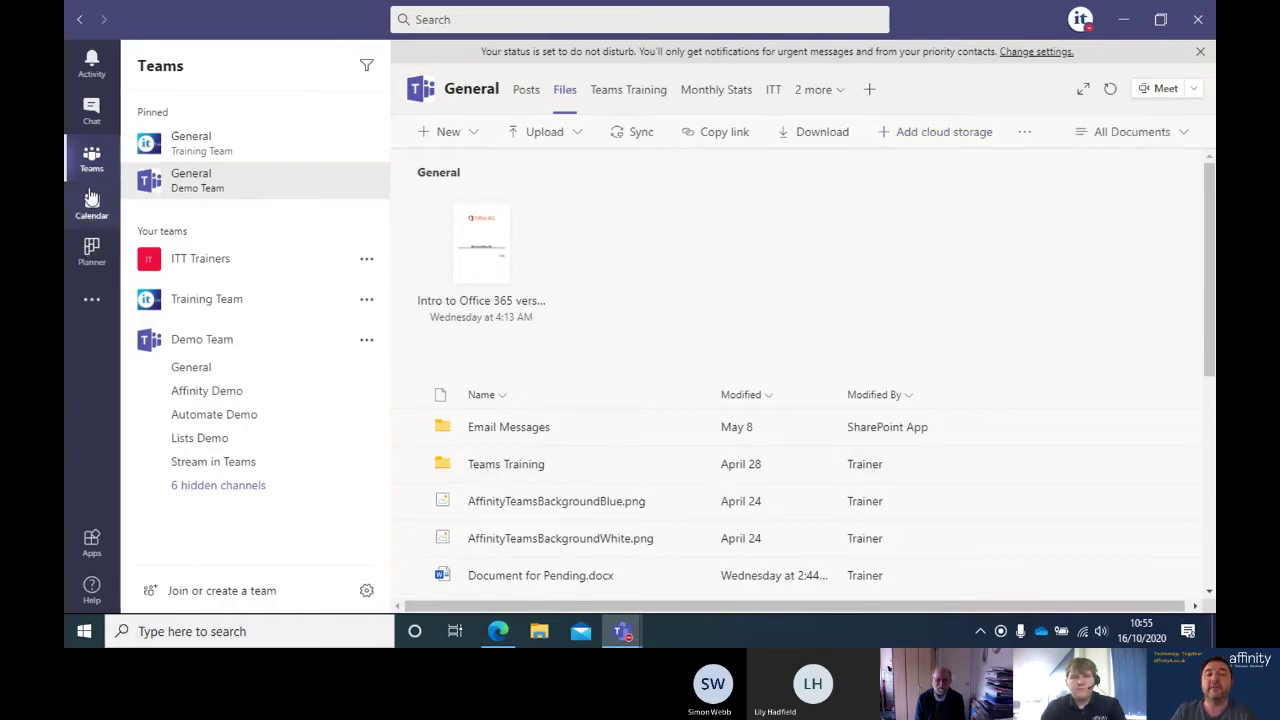
Show the "Teams - Chat" and "Teams Training" tabs of the Stream in Teams channel, and list Demo Team's hidden channels.
click(205, 462)
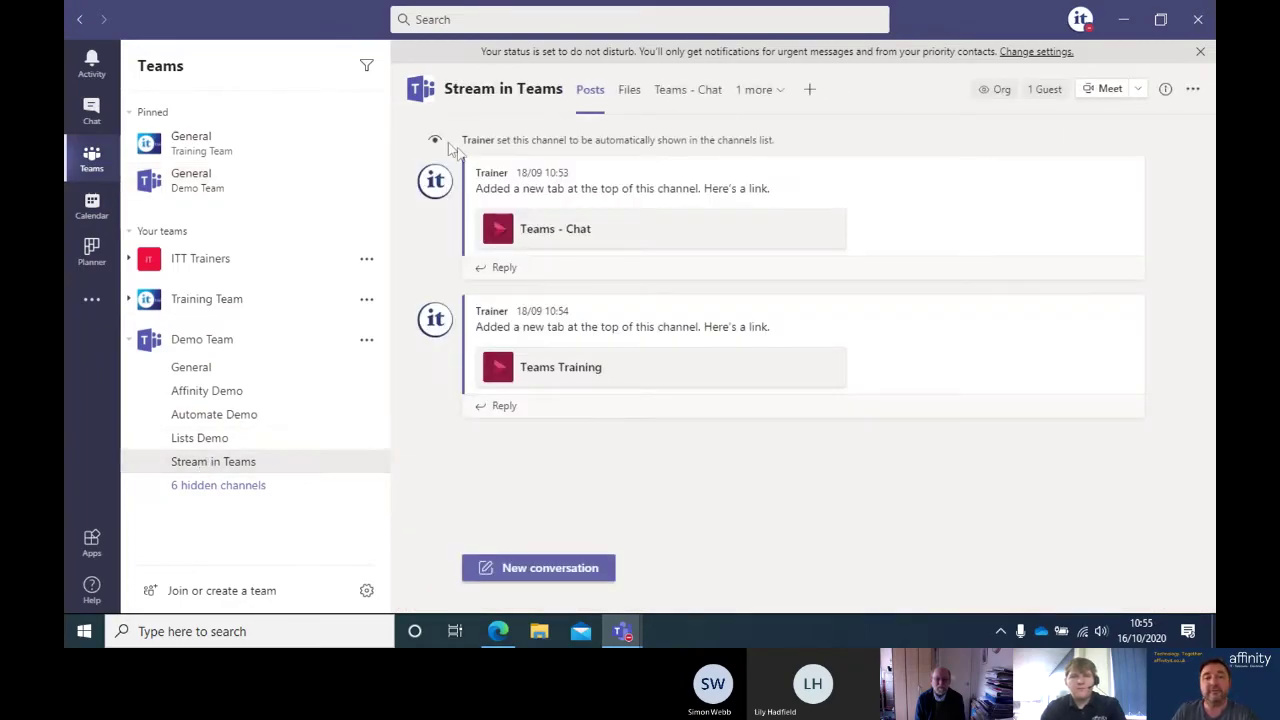
click(661, 98)
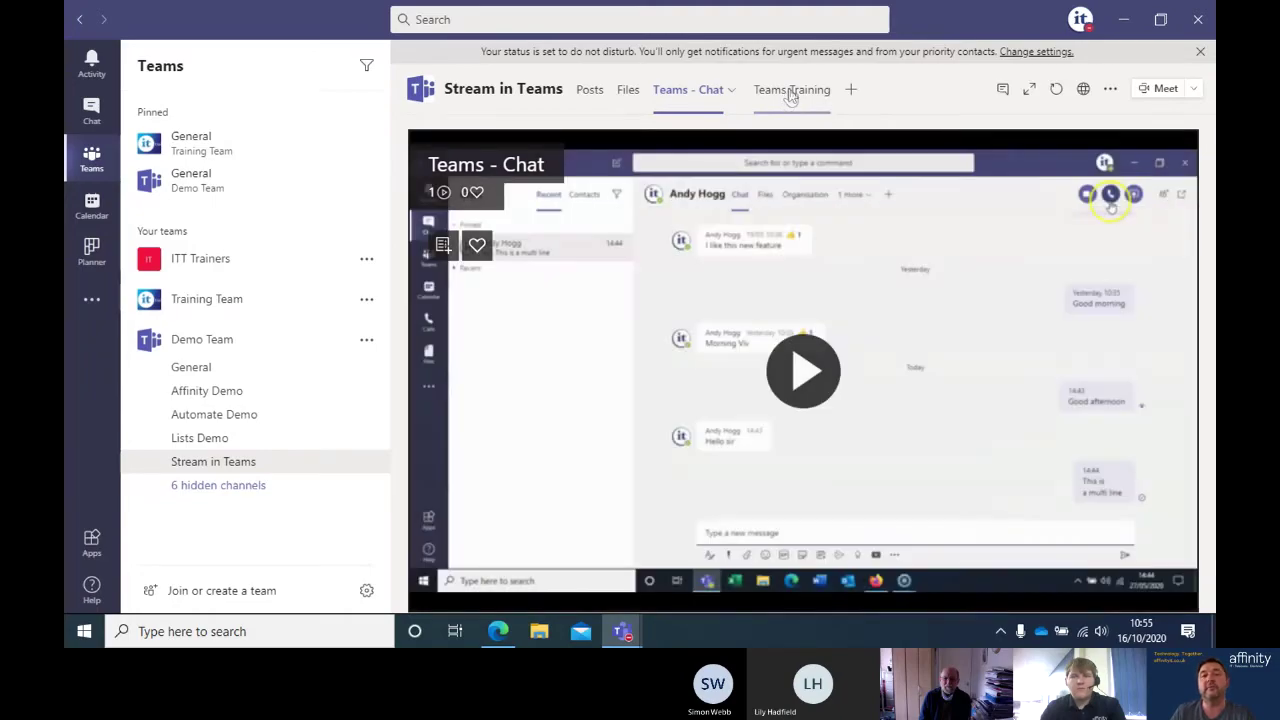
click(791, 90)
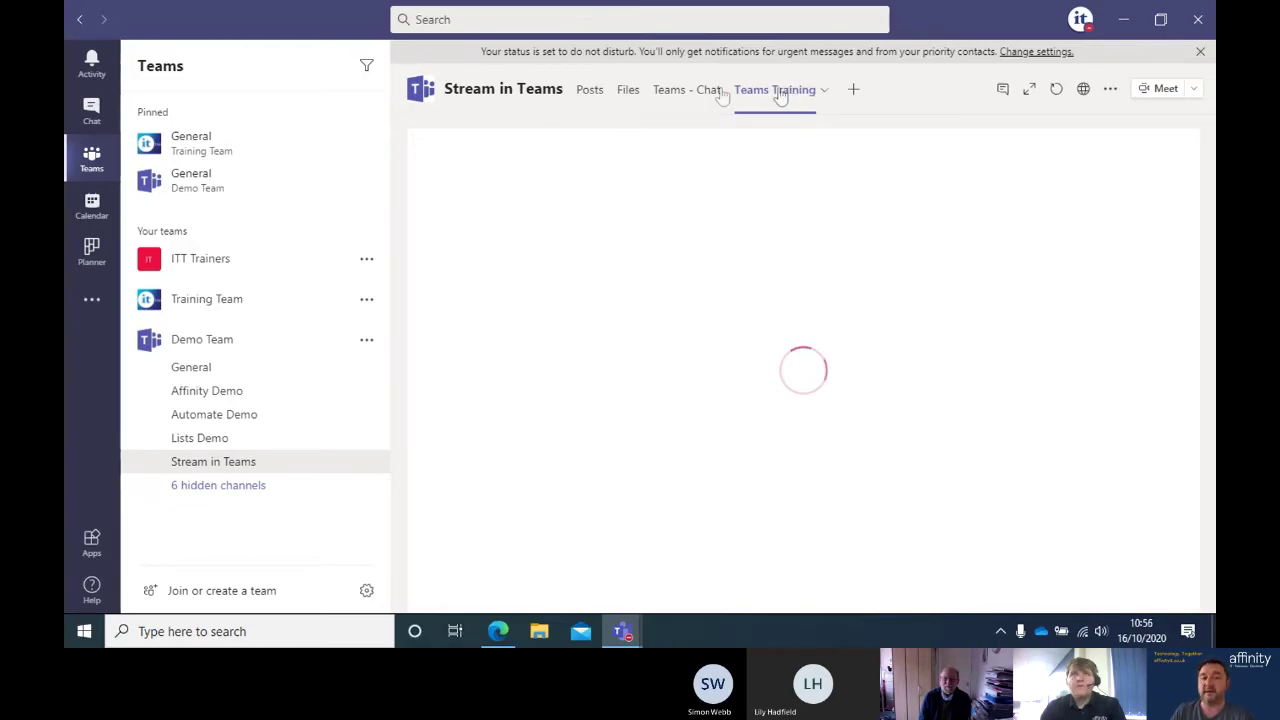
click(250, 487)
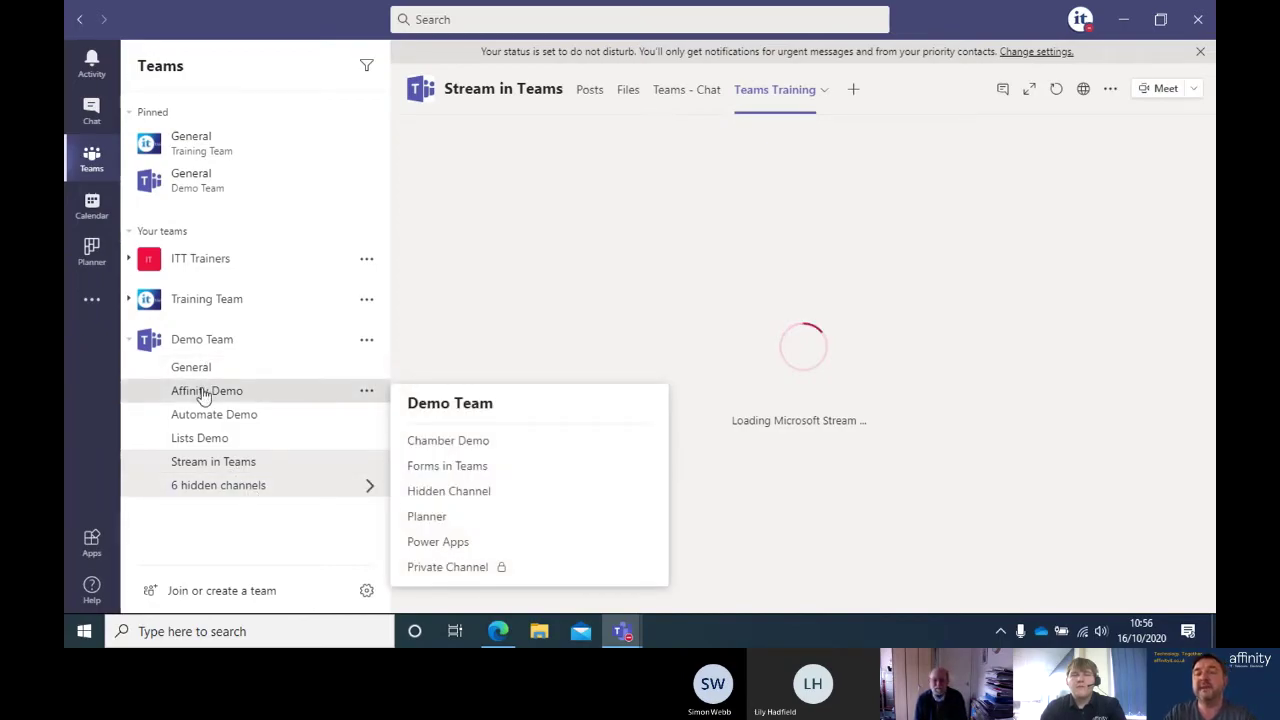
Show the Affinity website tab and the YouTube tab "Using Microsoft 365 Forms to Create Internal Request Forms" in the Affinity Demo channel.
click(204, 391)
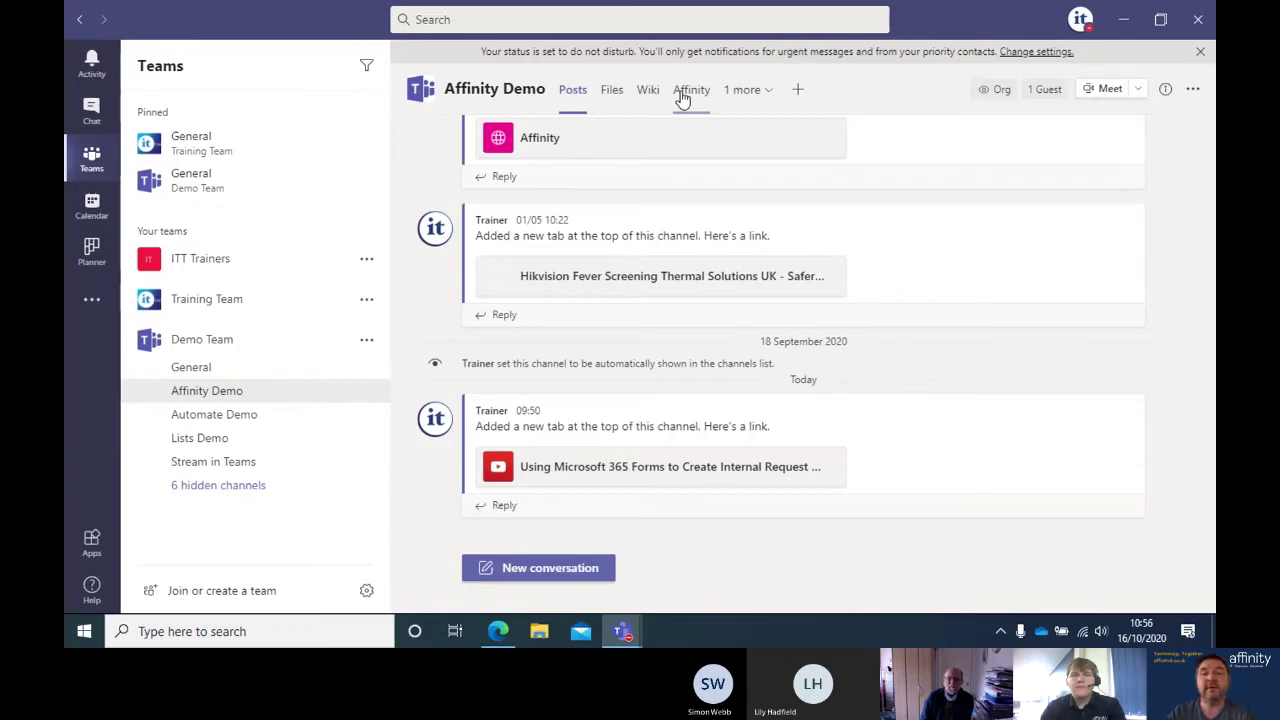
click(681, 91)
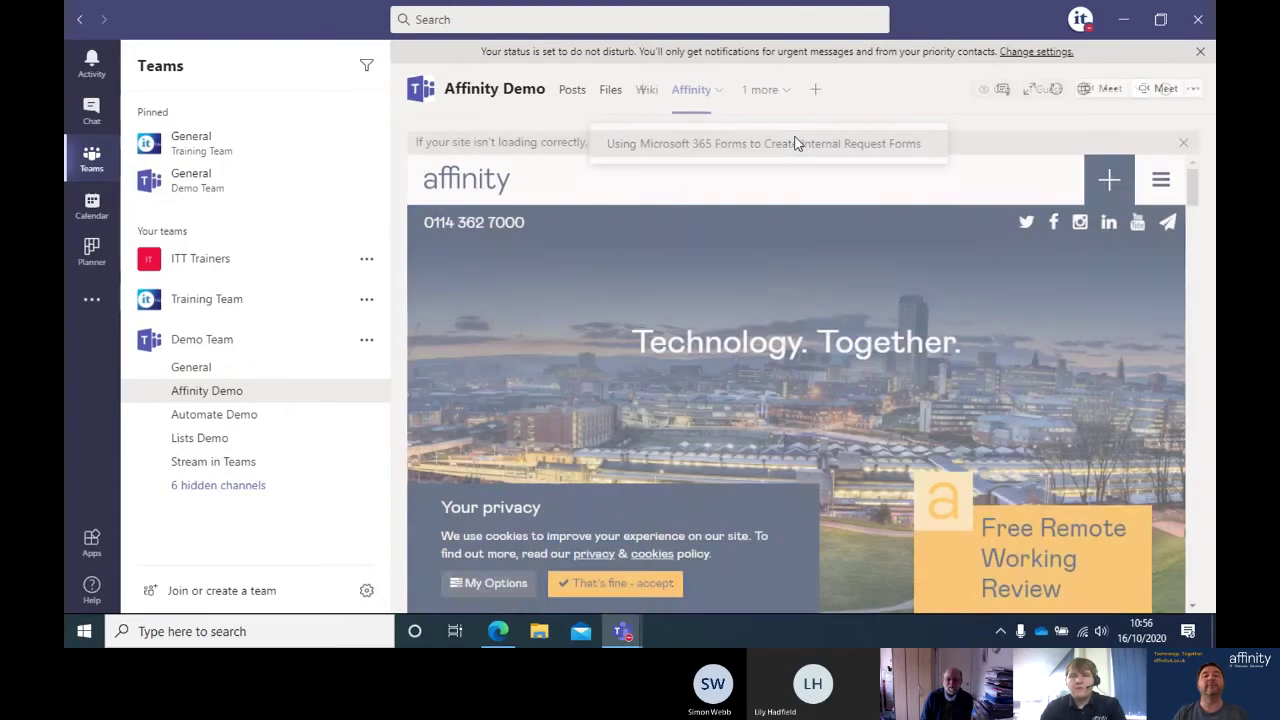
click(797, 145)
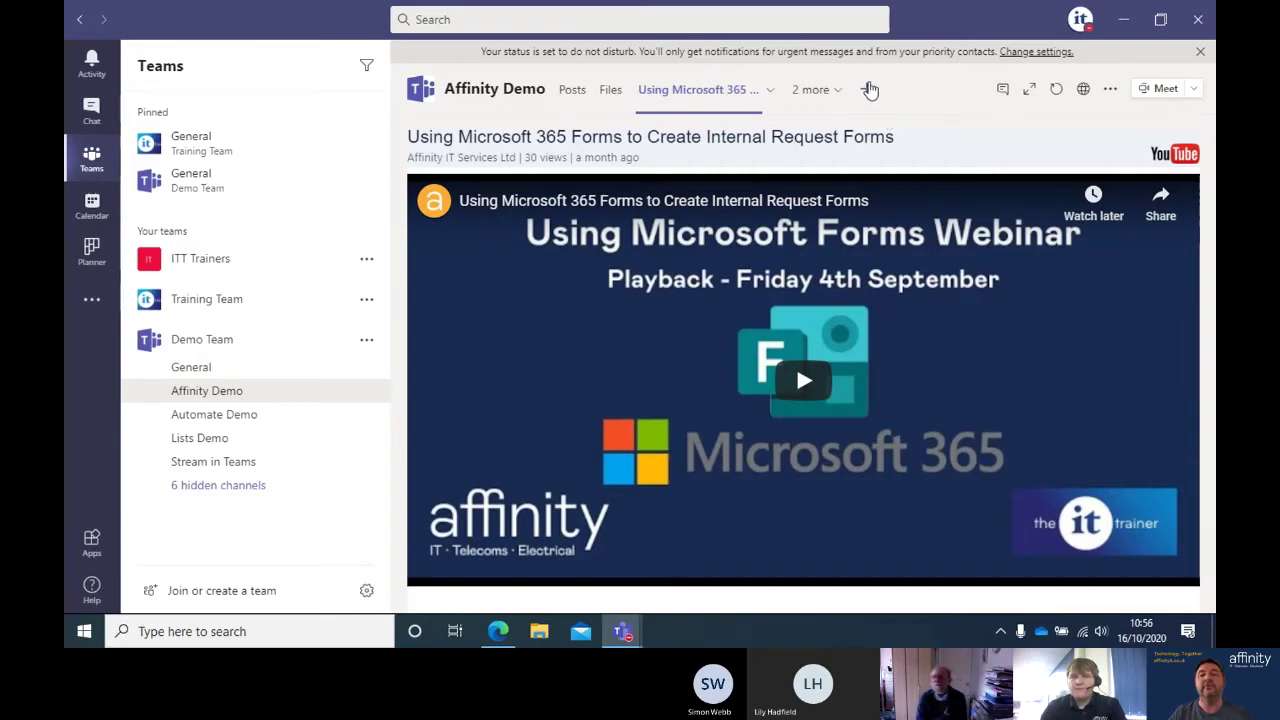
Browse the apps available as new tabs for the Affinity Demo channel without adding any.
click(868, 89)
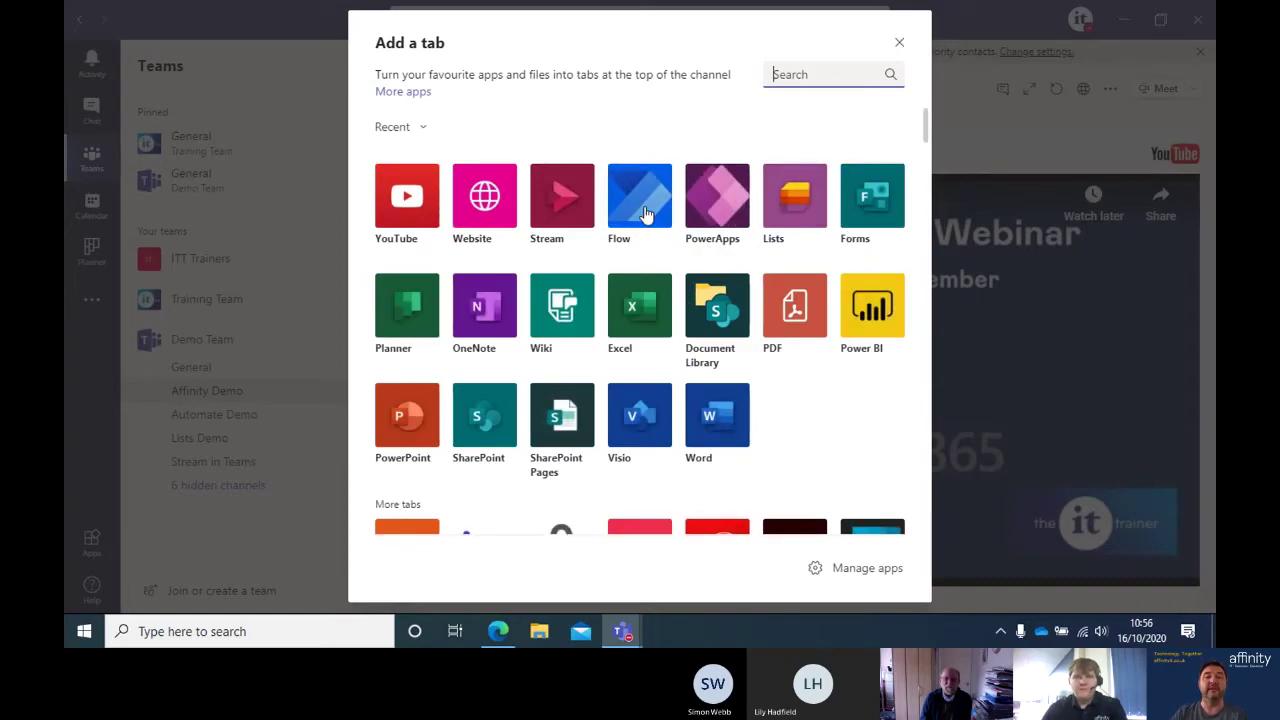
scroll(710, 290, down, 10)
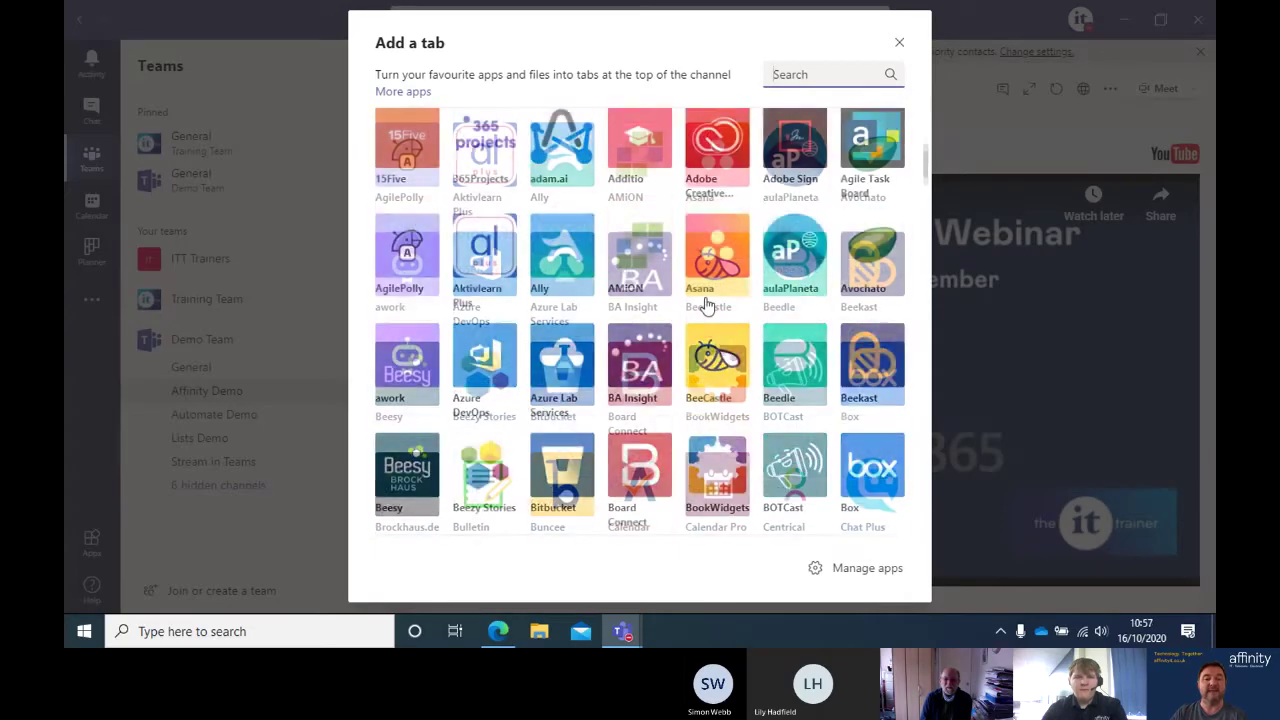
scroll(708, 303, down, 5)
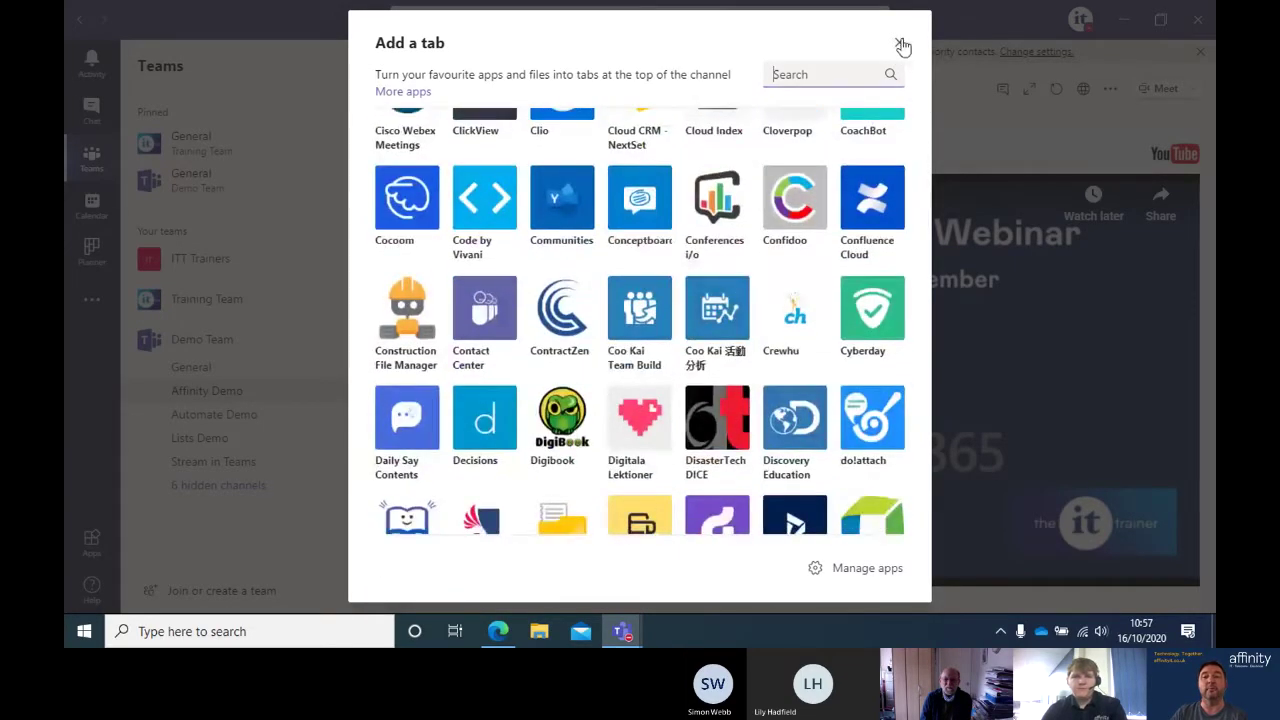
click(899, 45)
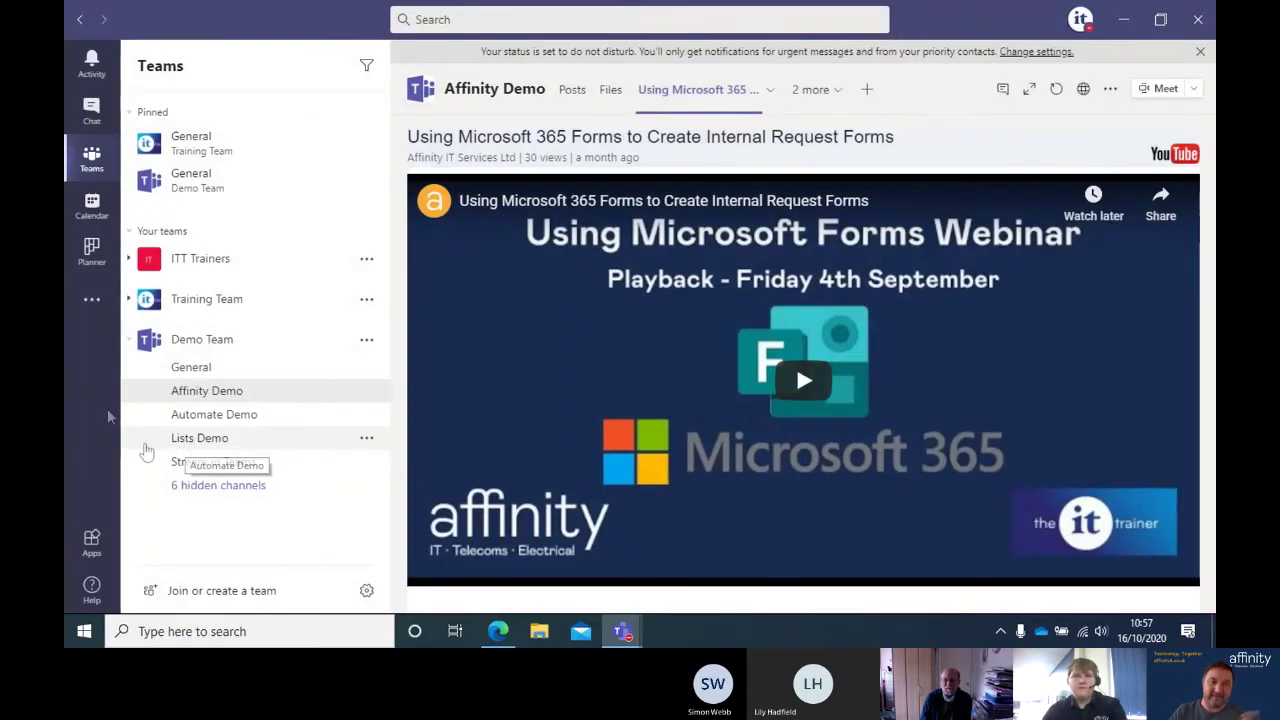
Review the My tasks lists in Planner, including the storage choices for a new task, and show the additional apps.
click(86, 262)
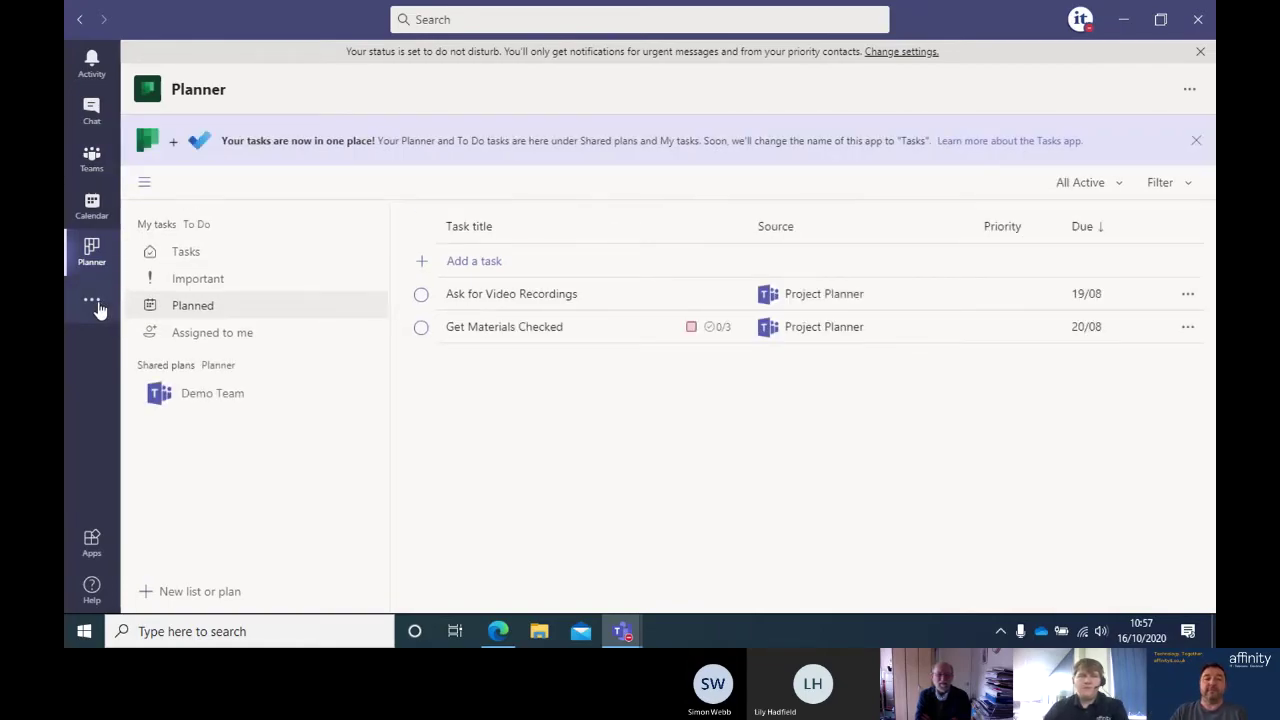
click(211, 263)
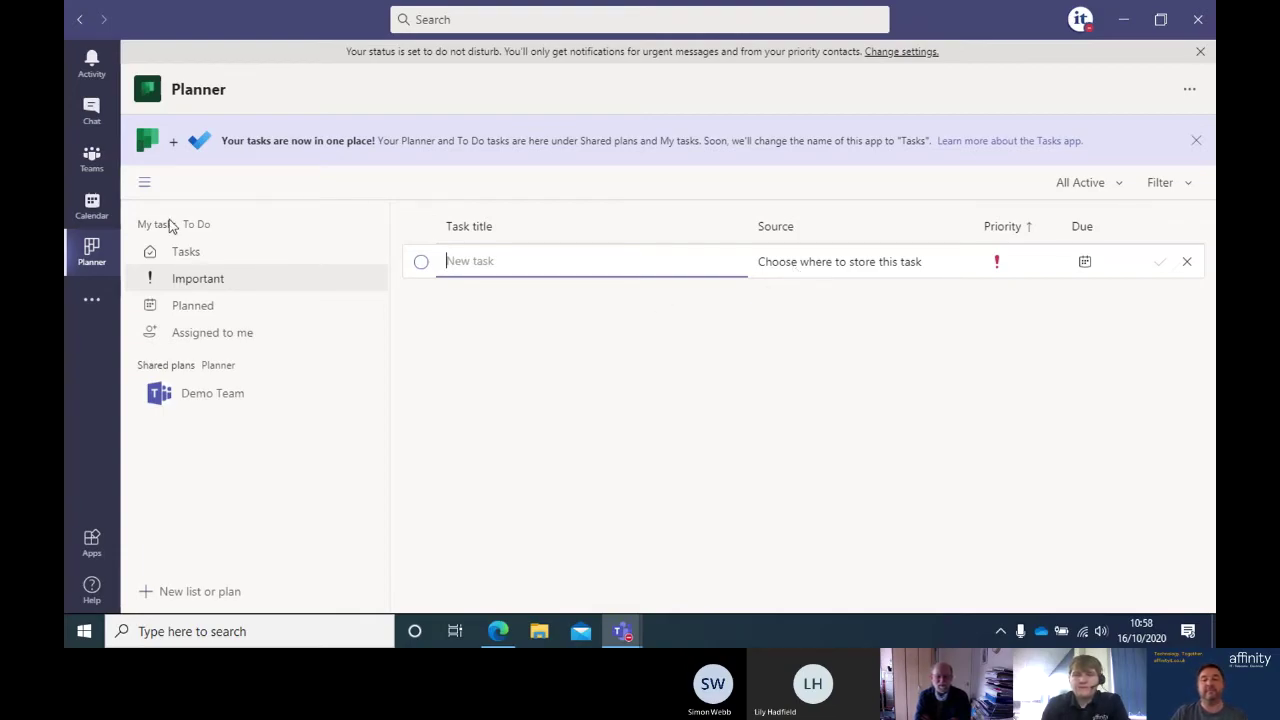
click(97, 301)
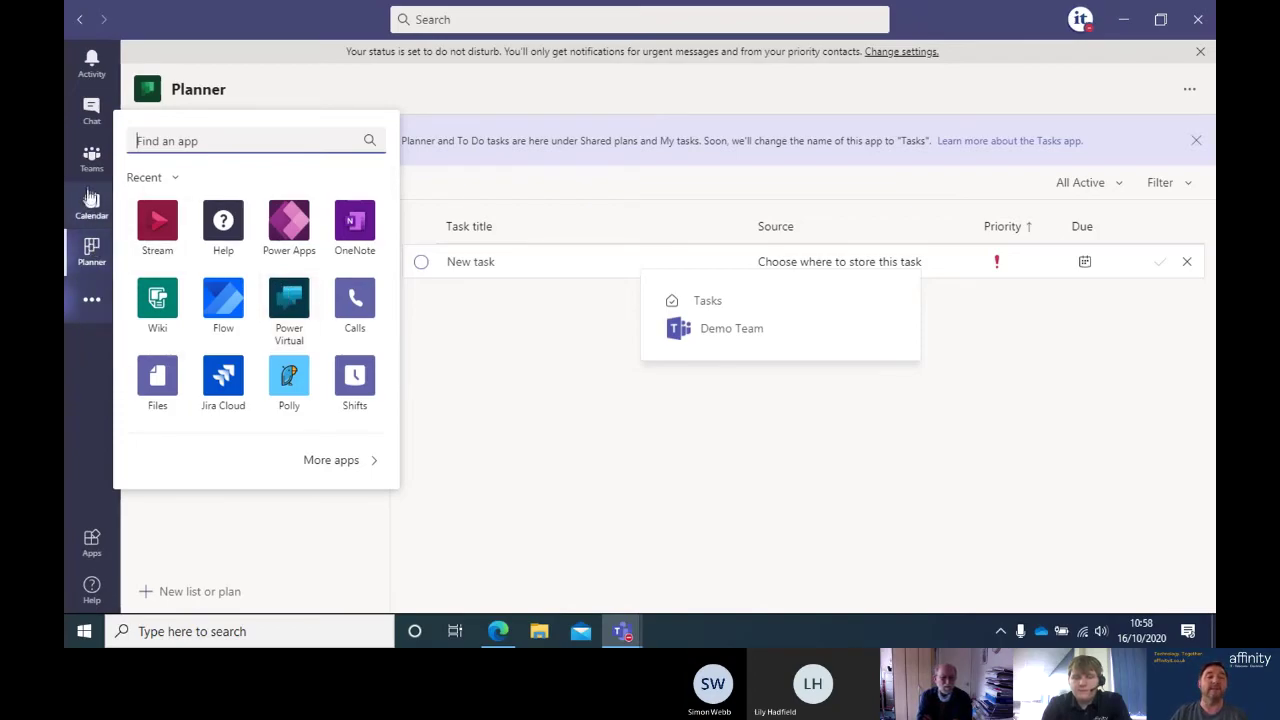
Start creating a list in the Lists tab of the Lists Demo channel and browse the available list templates.
click(91, 160)
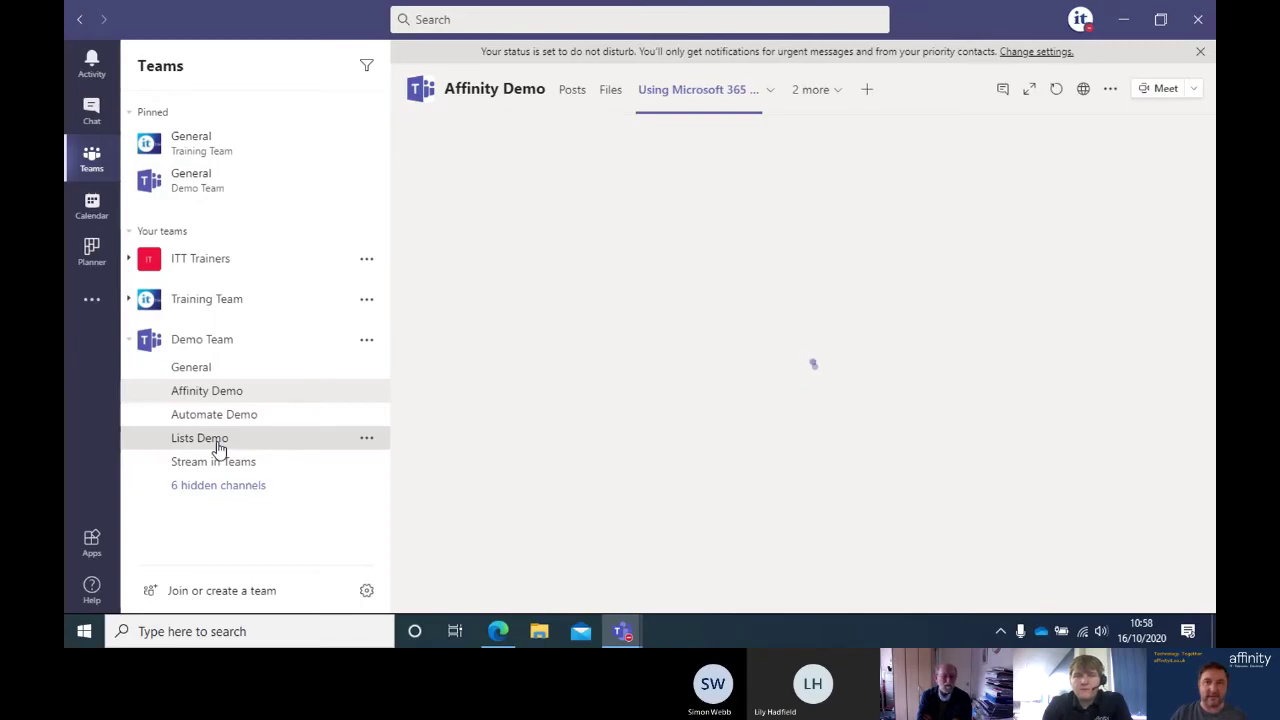
click(217, 447)
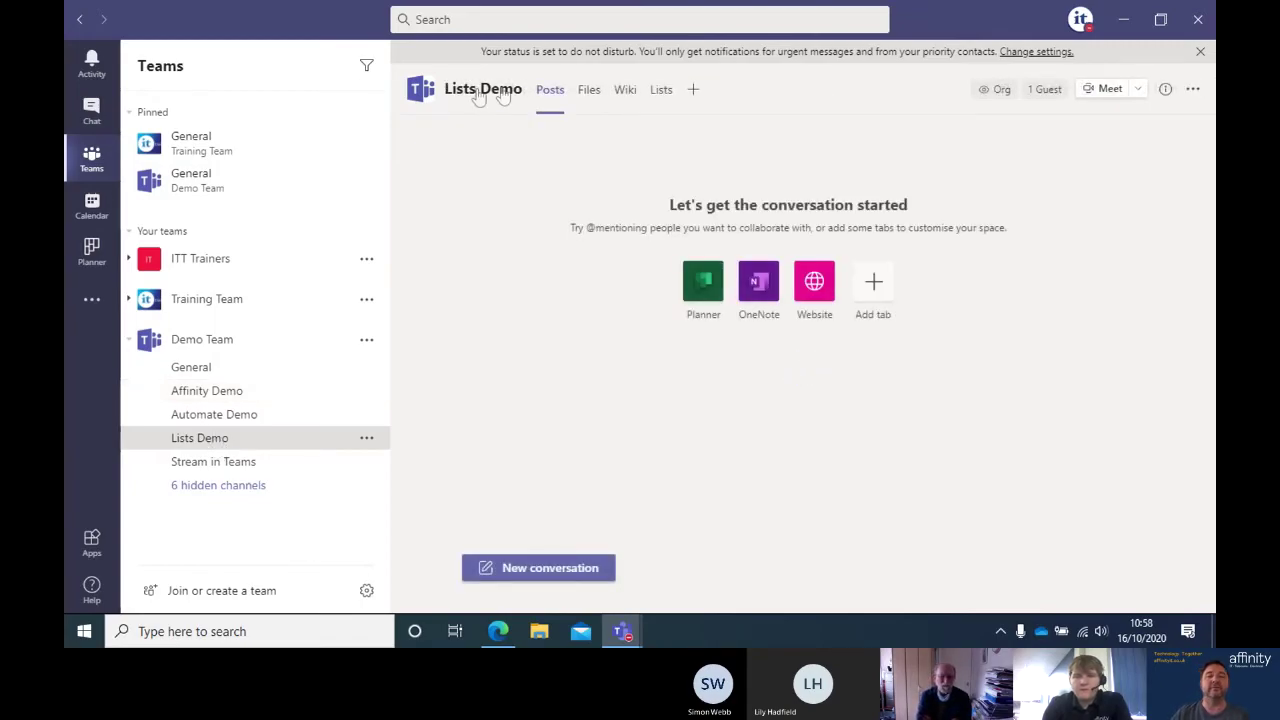
click(660, 92)
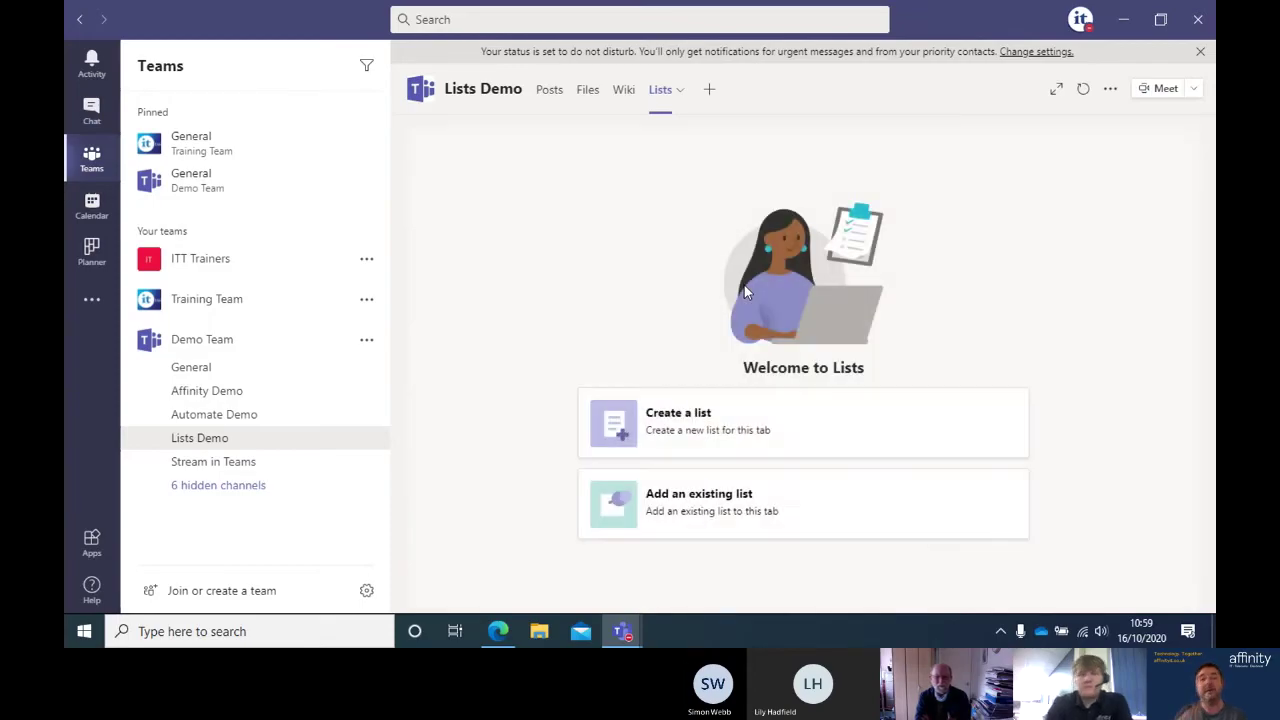
click(757, 444)
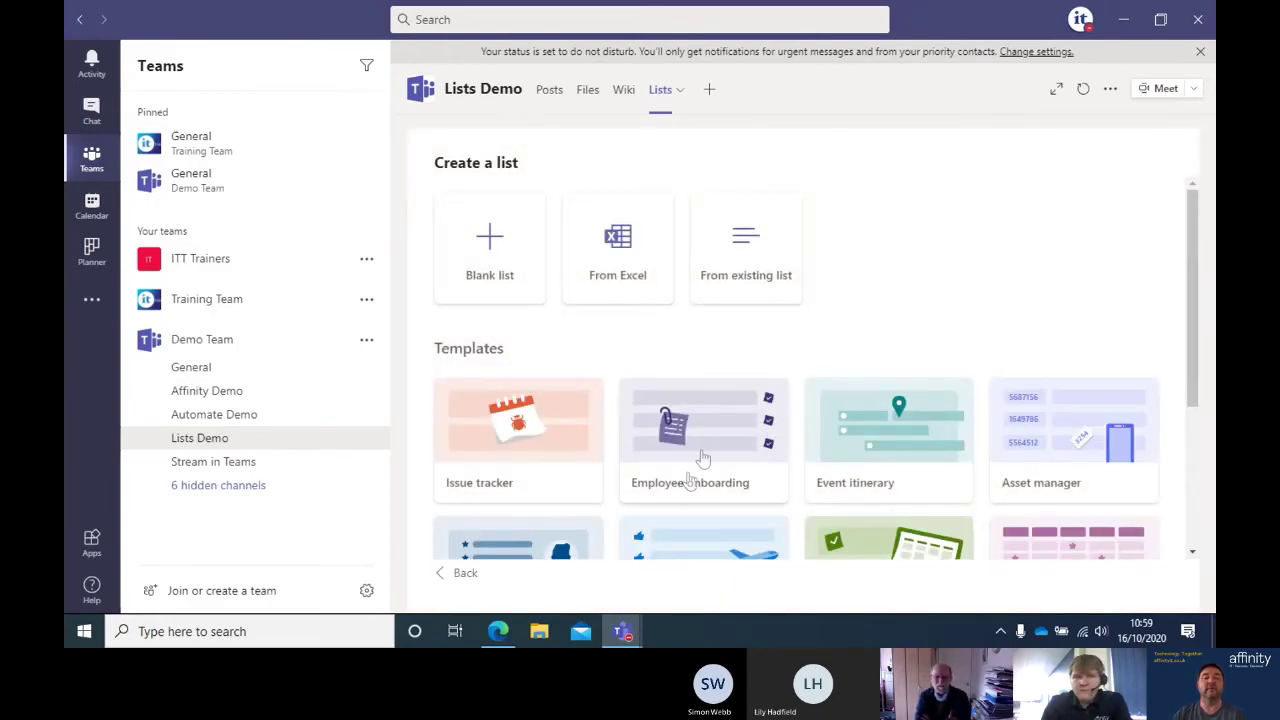
scroll(703, 458, down, 2)
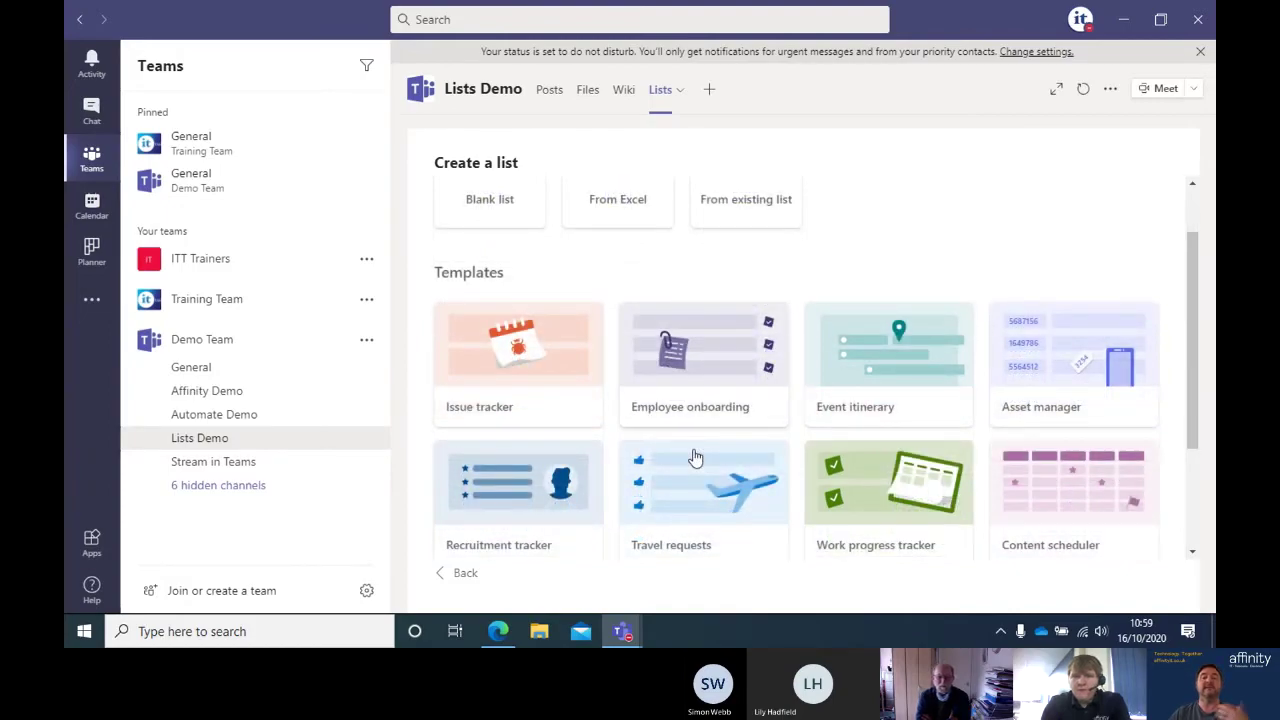
scroll(695, 458, down, 4)
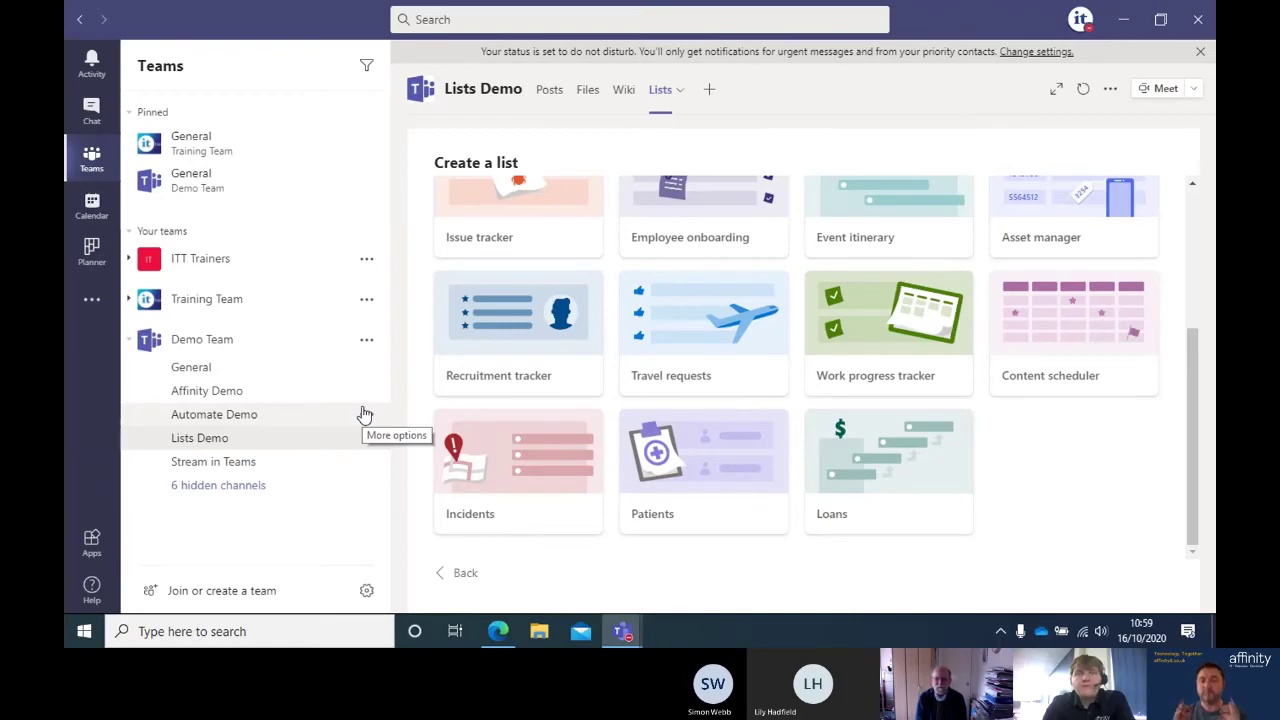
Switch to the Edge browser and review the meeting's choices for who can bypass the lobby and who can present, without changing them.
click(487, 636)
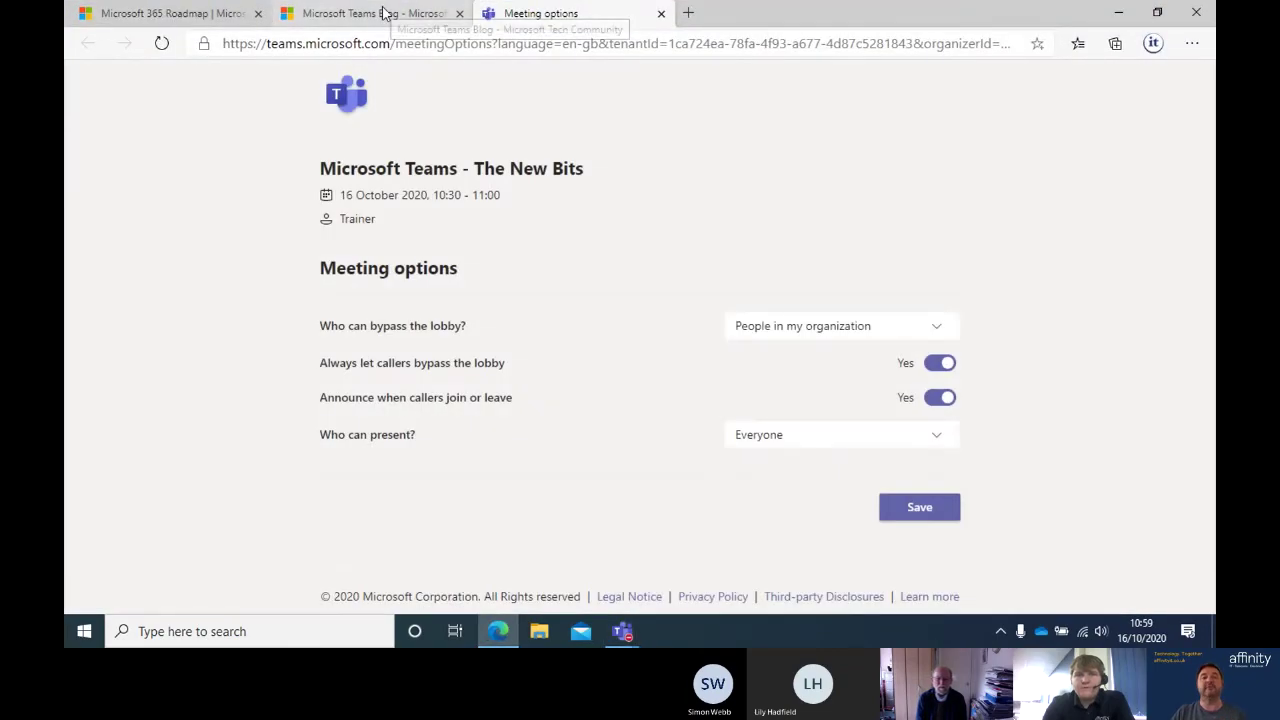
click(805, 337)
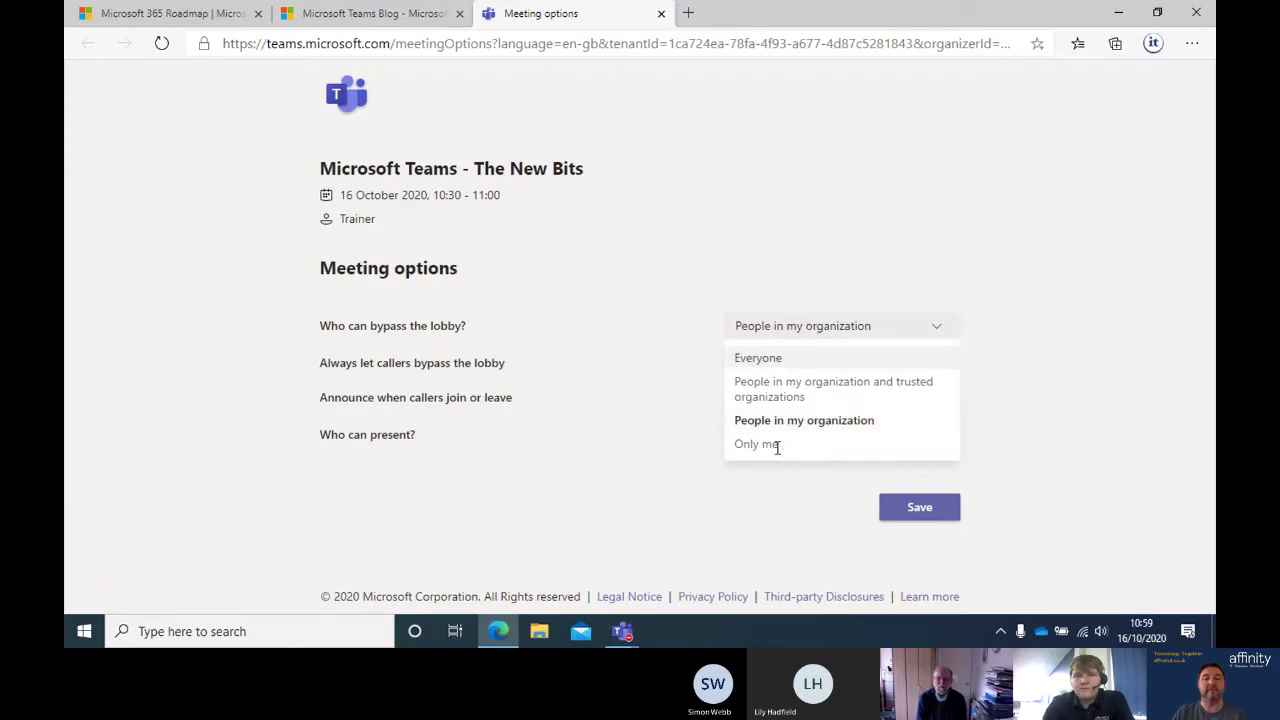
click(646, 479)
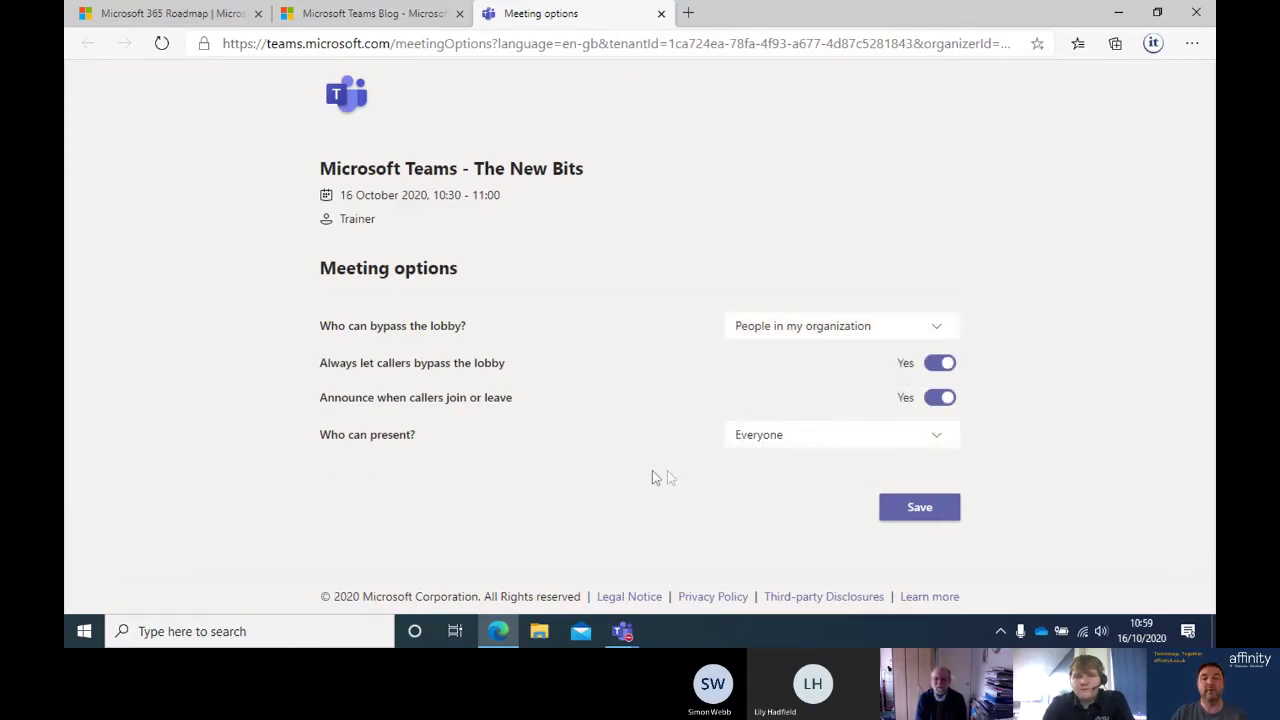
click(784, 442)
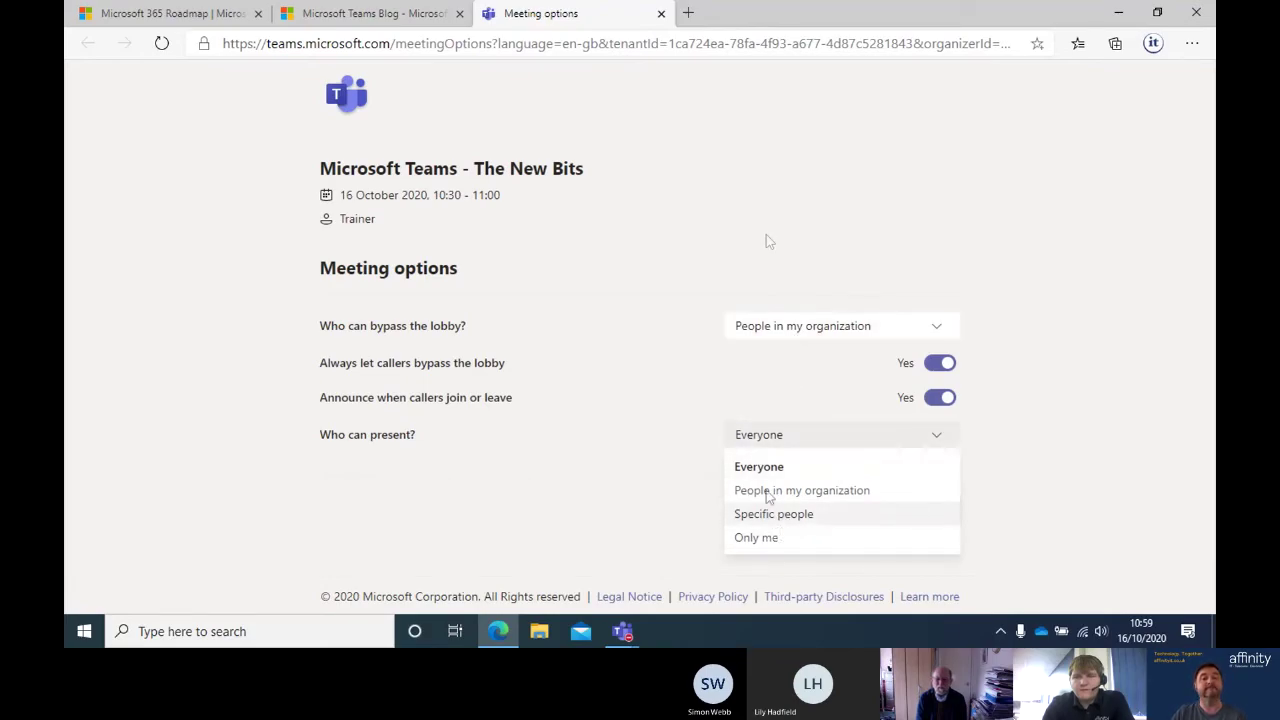
Show the Microsoft Teams Blog and browse its recent articles on new Teams features.
click(333, 14)
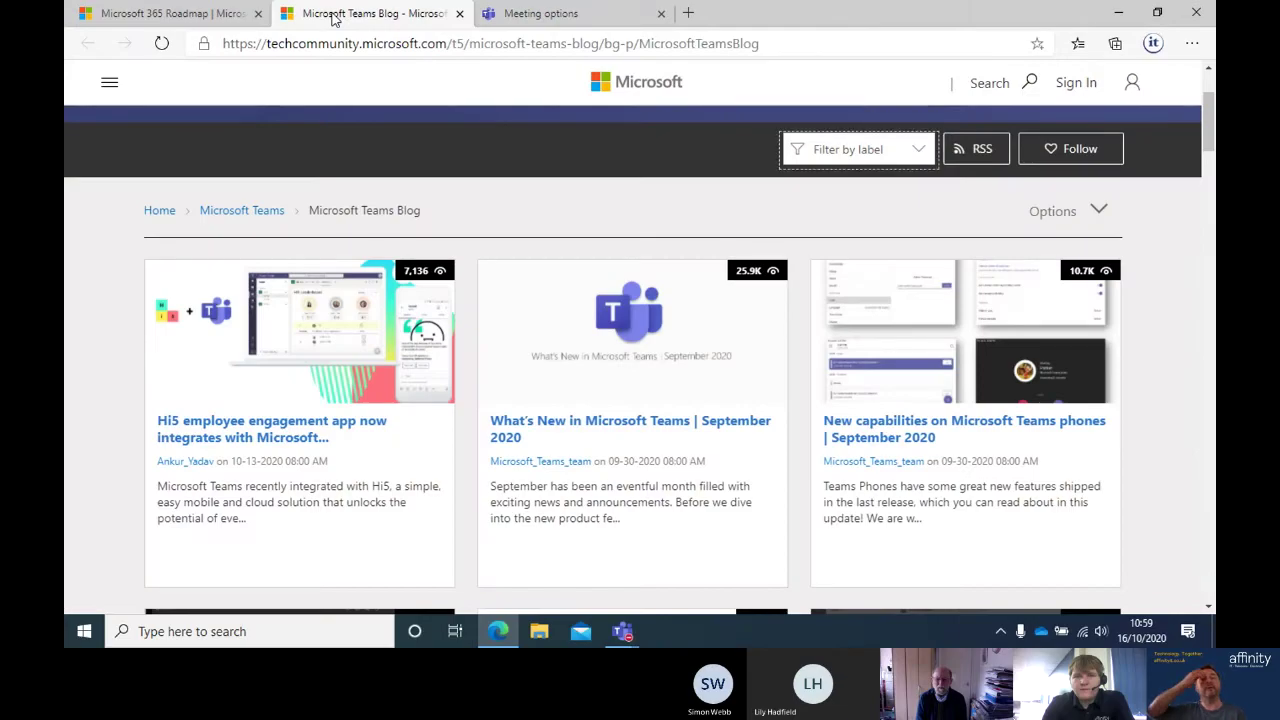
scroll(559, 270, up, 2)
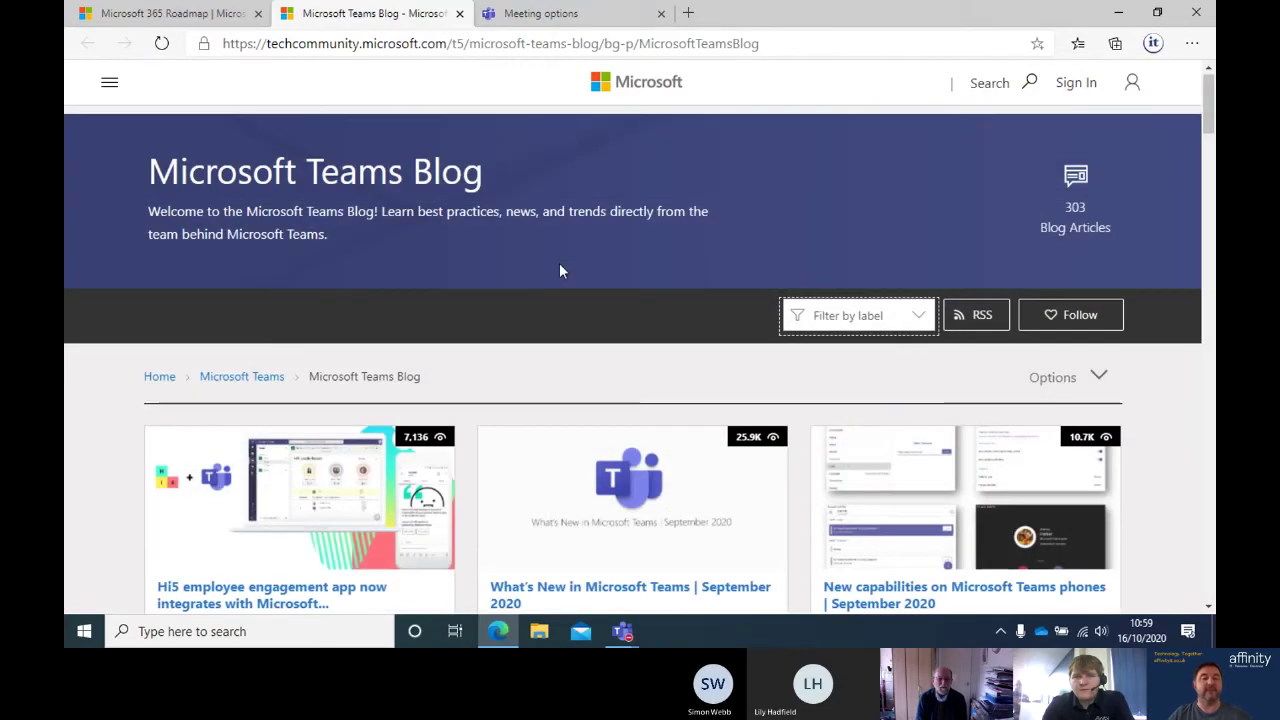
scroll(560, 265, down, 3)
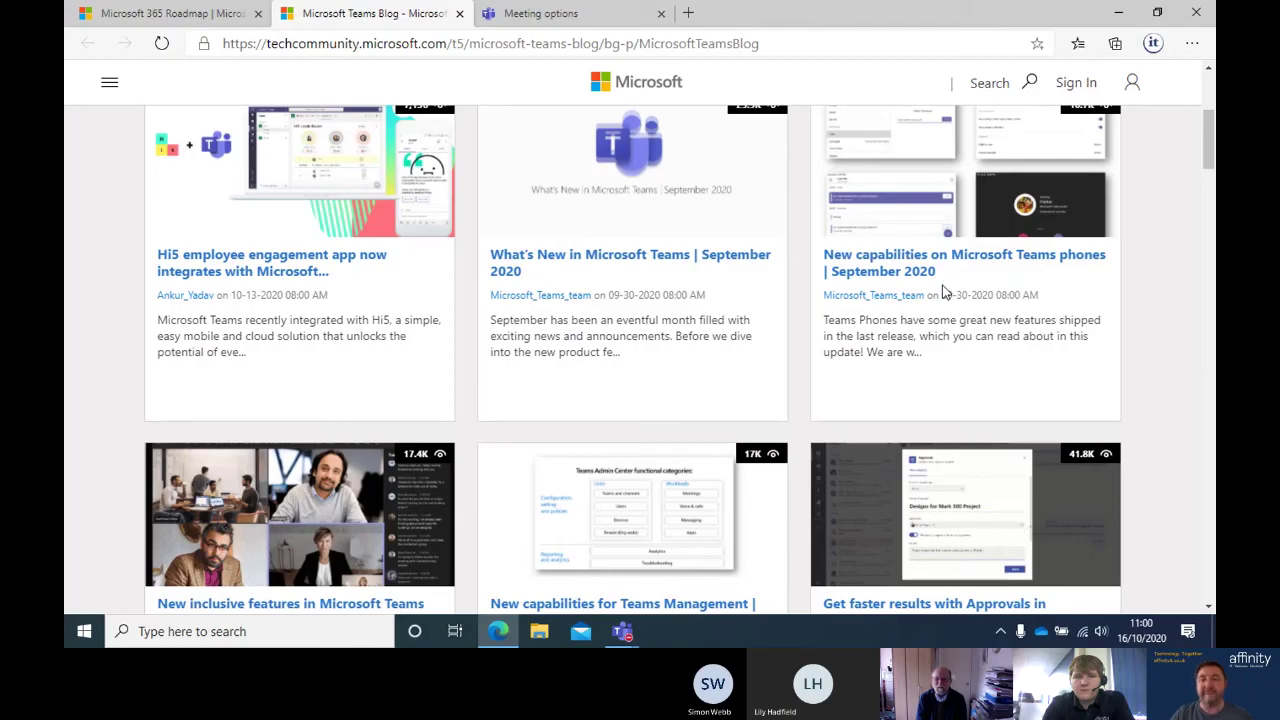
scroll(944, 291, down, 3)
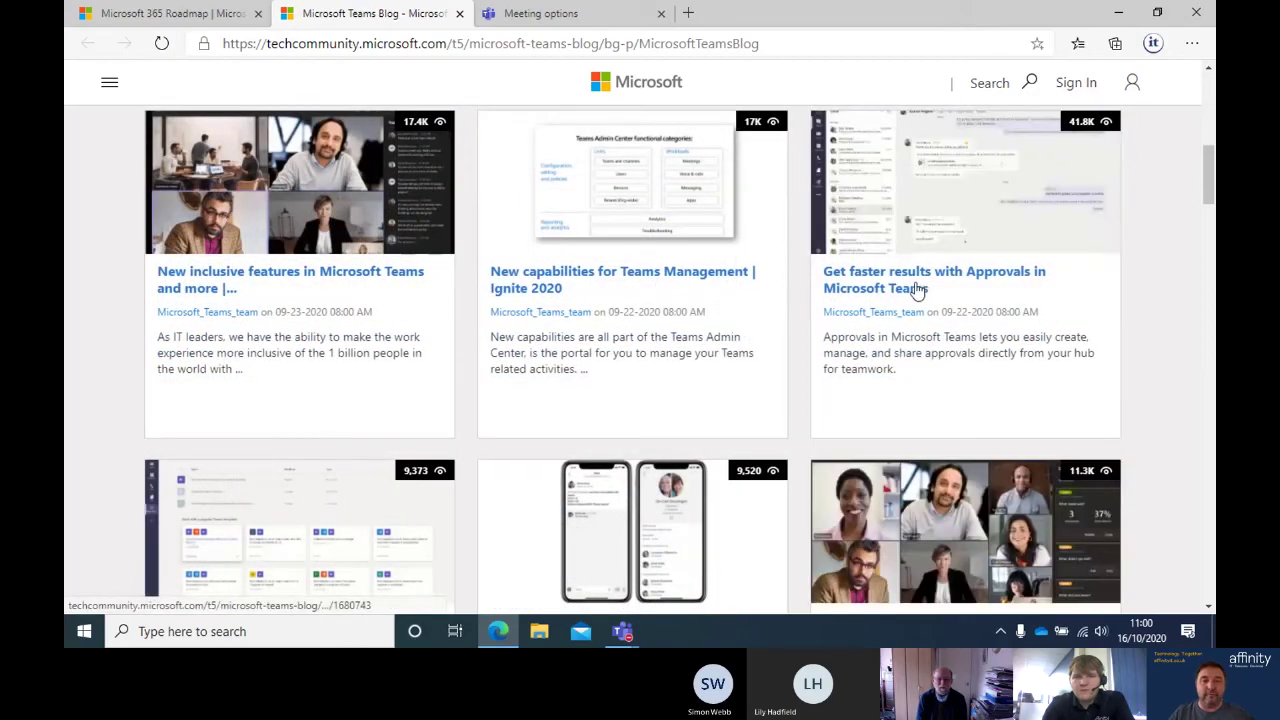
scroll(110, 242, down, 5)
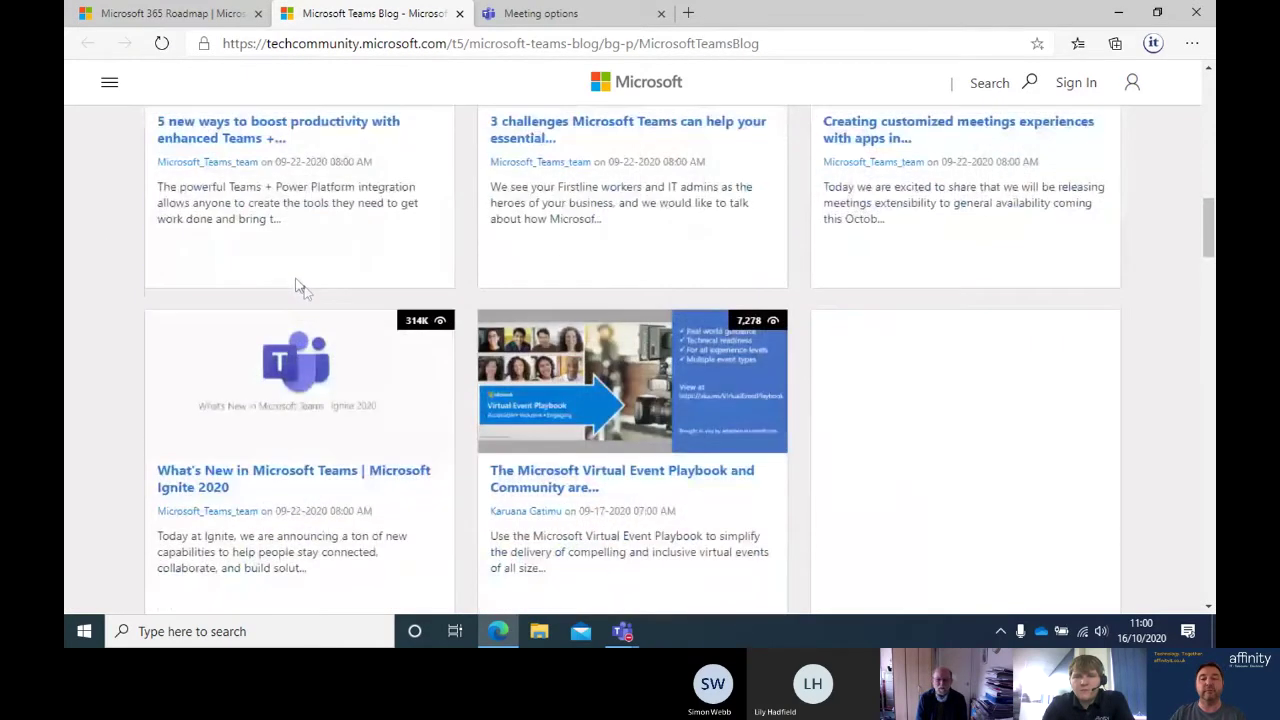
scroll(304, 286, up, 15)
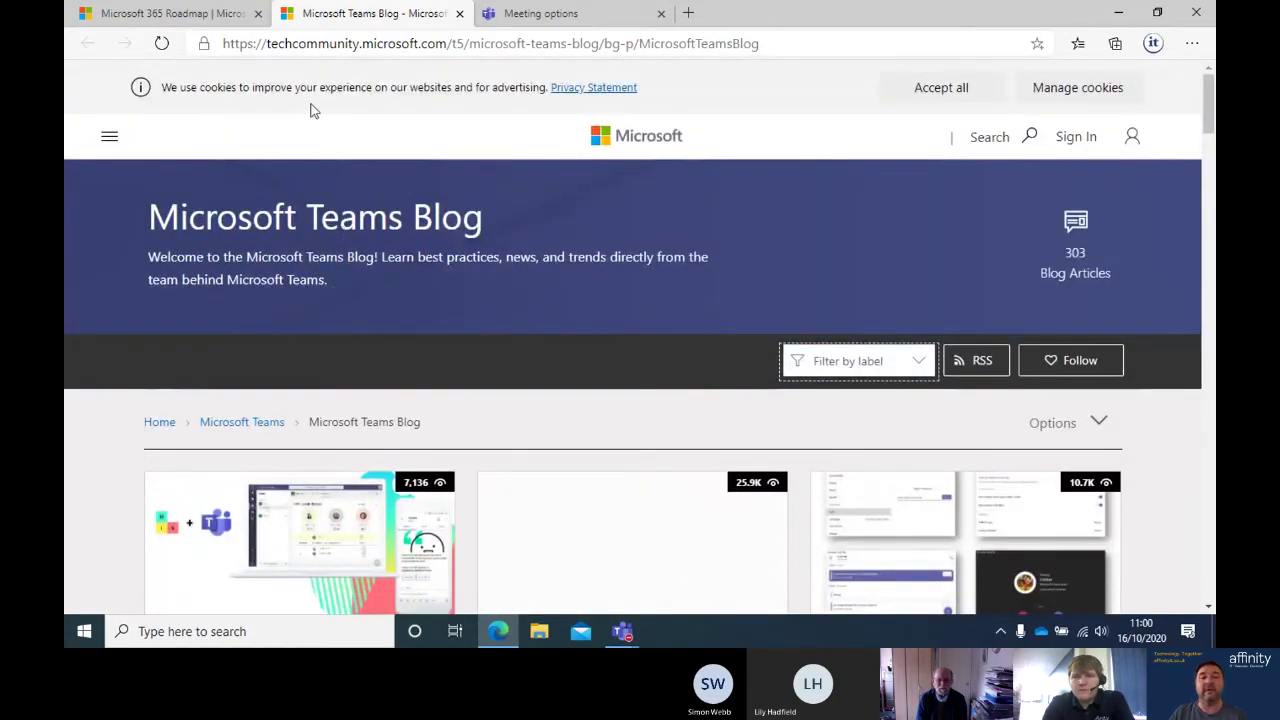
Show the Microsoft 365 roadmap page and examine its status filters and the expanded list of products available for filtering.
click(213, 13)
scroll(363, 165, up, 15)
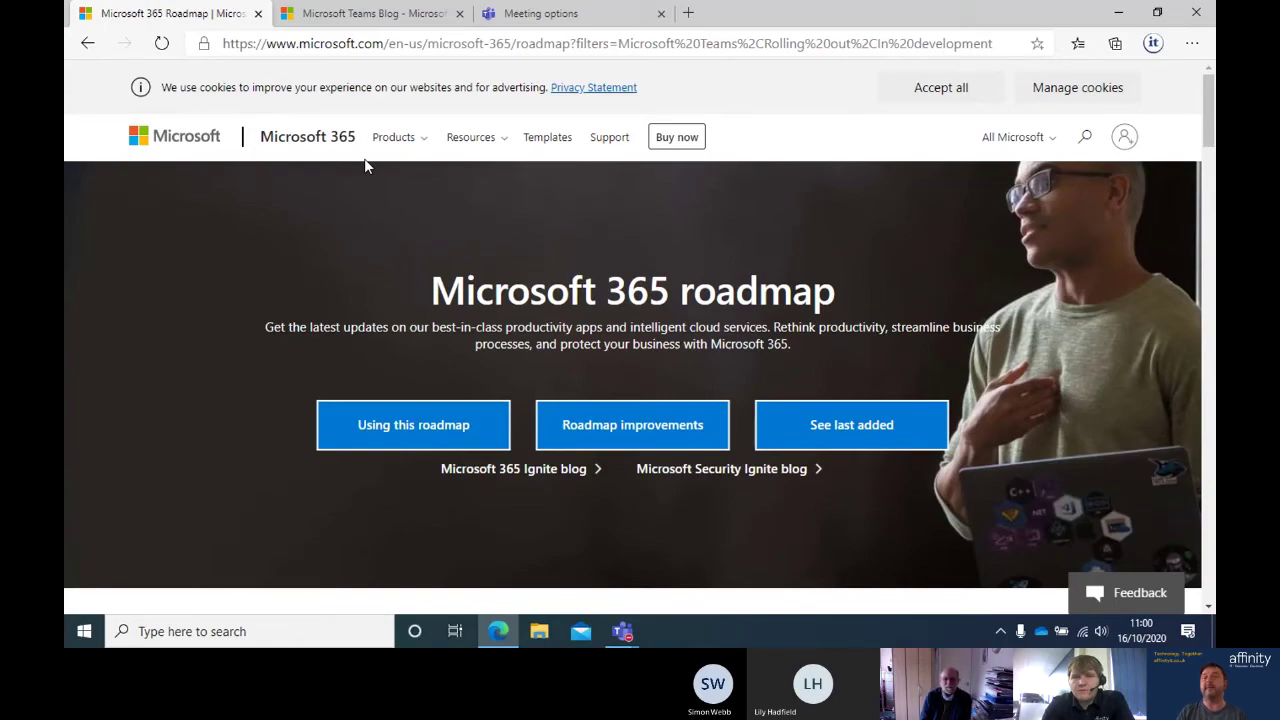
scroll(364, 160, down, 3)
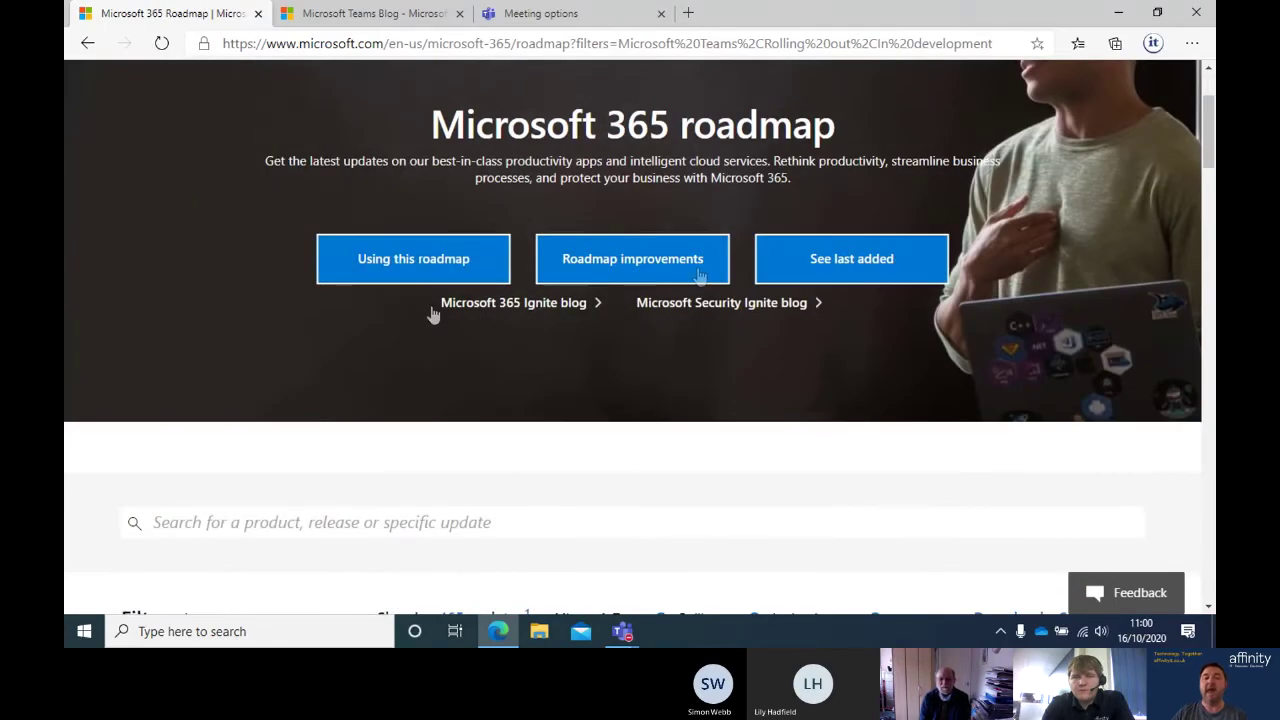
scroll(443, 182, down, 5)
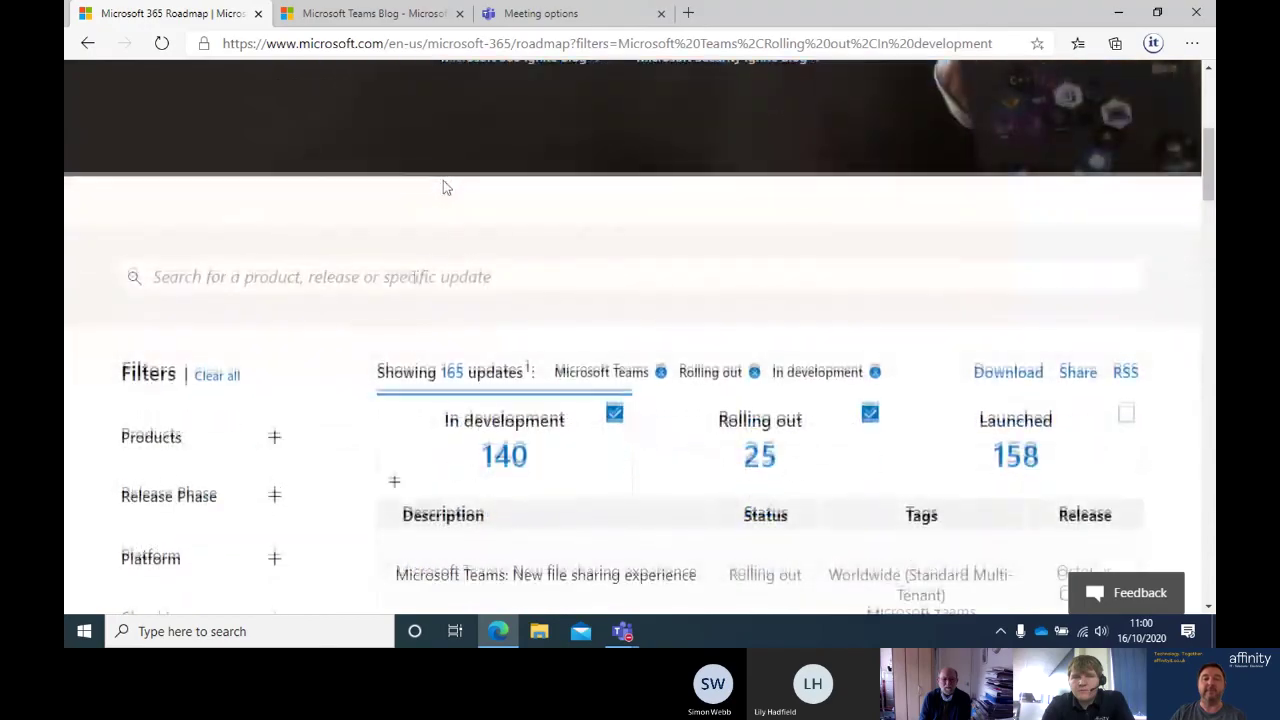
click(275, 105)
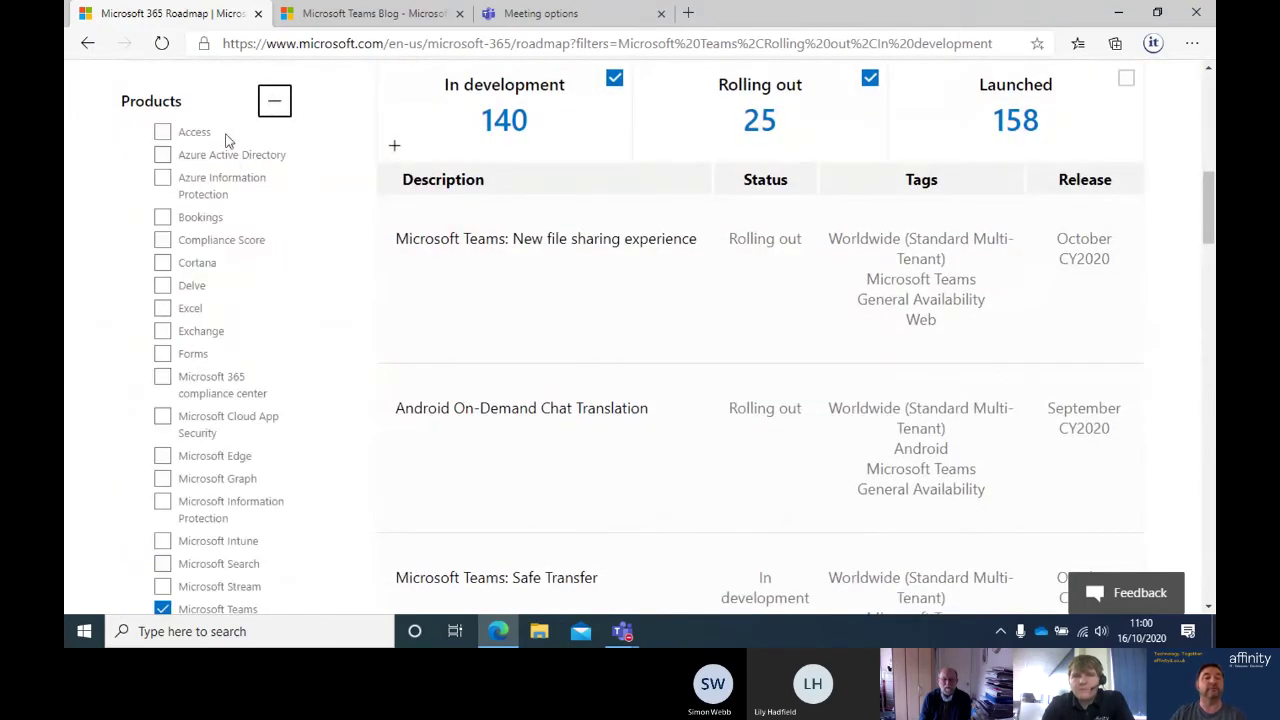
scroll(226, 180, down, 3)
scroll(233, 218, down, 2)
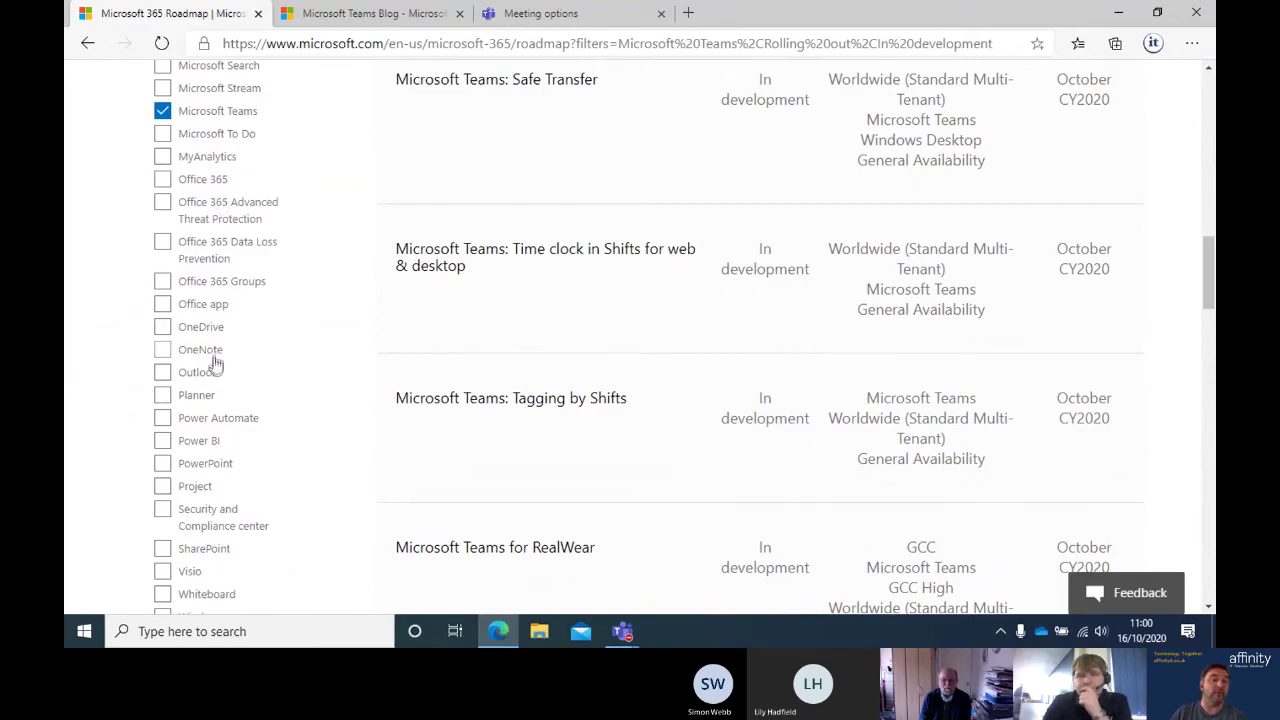
scroll(215, 337, up, 3)
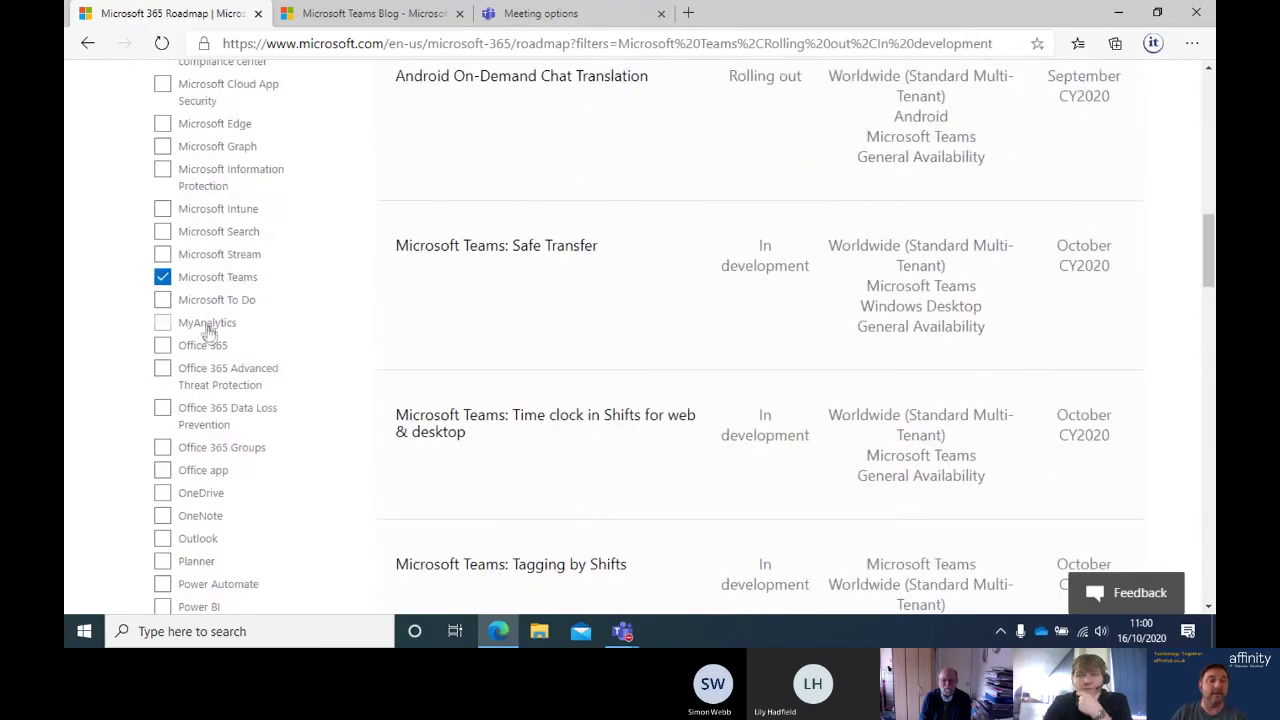
scroll(189, 289, up, 4)
scroll(196, 296, up, 3)
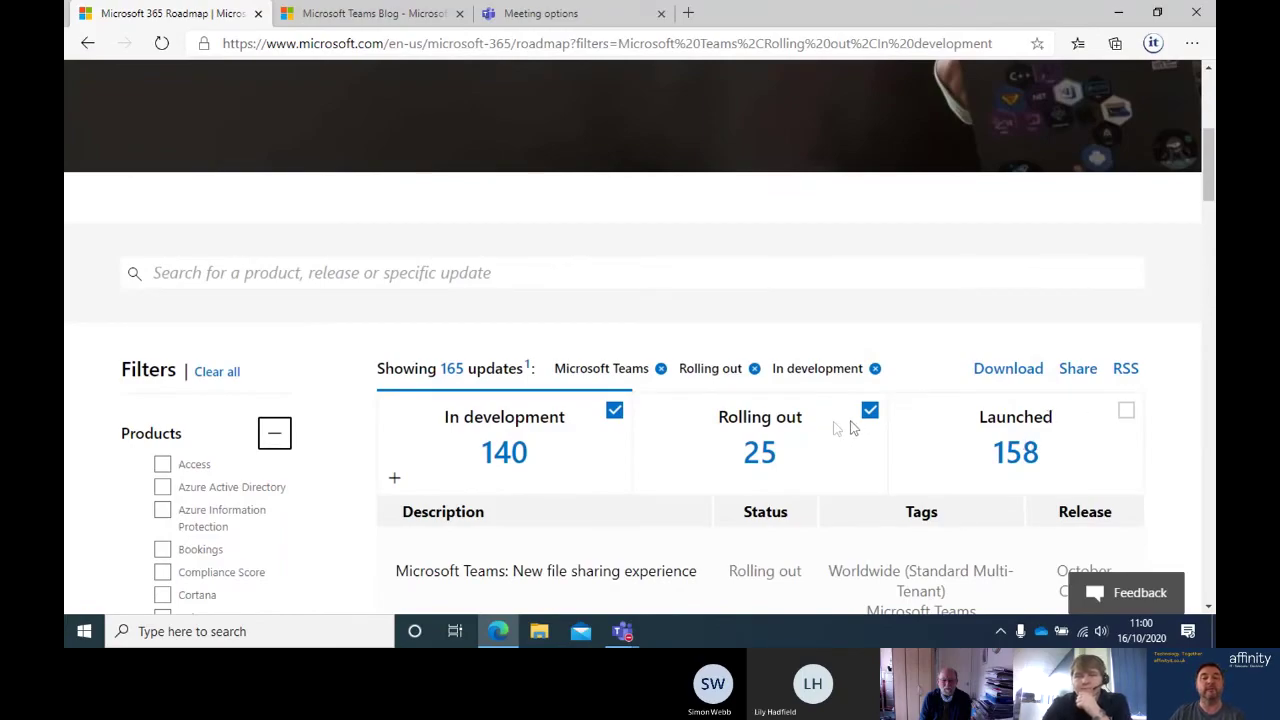
Remove the In development filter from the roadmap and read the details of "Microsoft Teams: New file sharing experience".
click(614, 410)
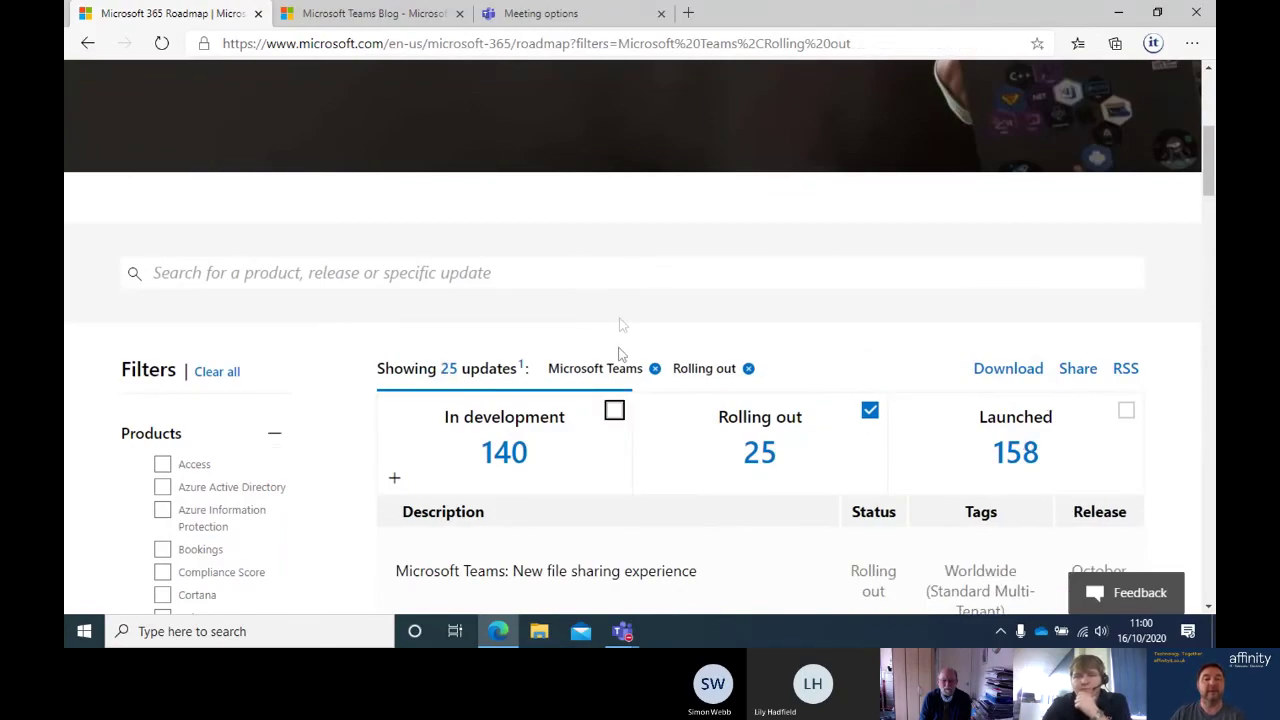
scroll(620, 354, down, 2)
scroll(615, 285, down, 1)
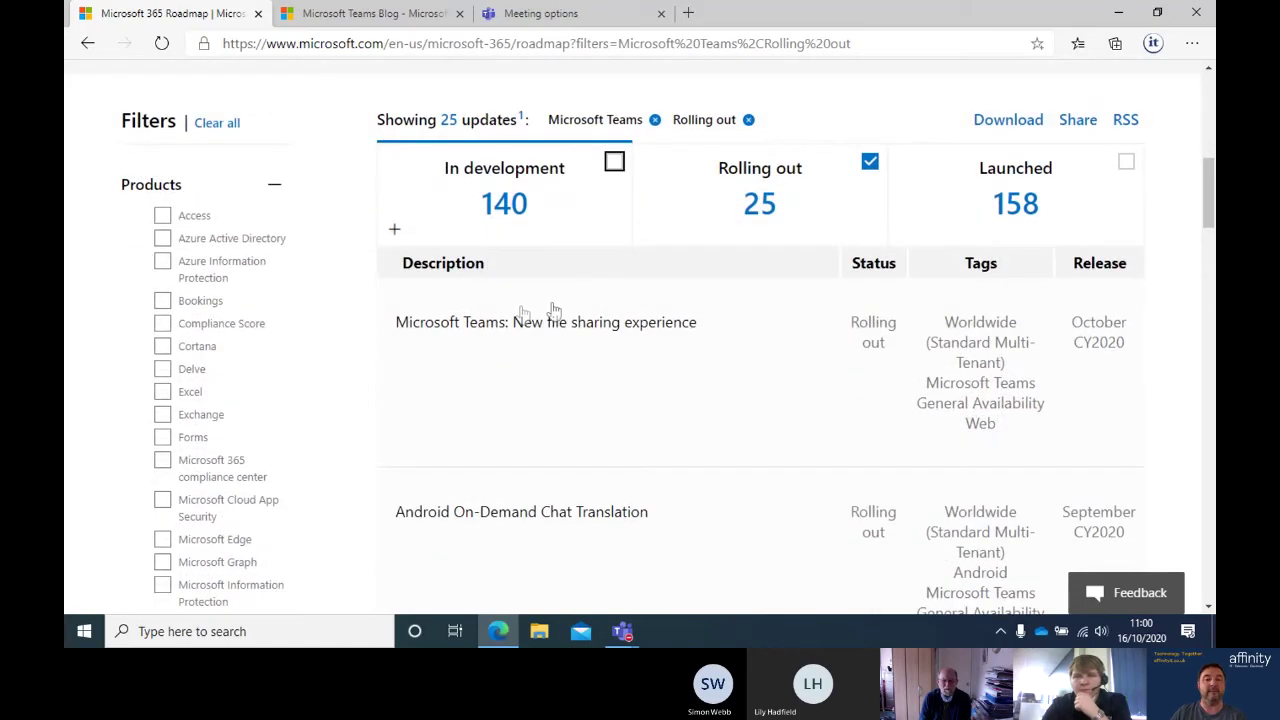
click(626, 336)
scroll(603, 260, down, 2)
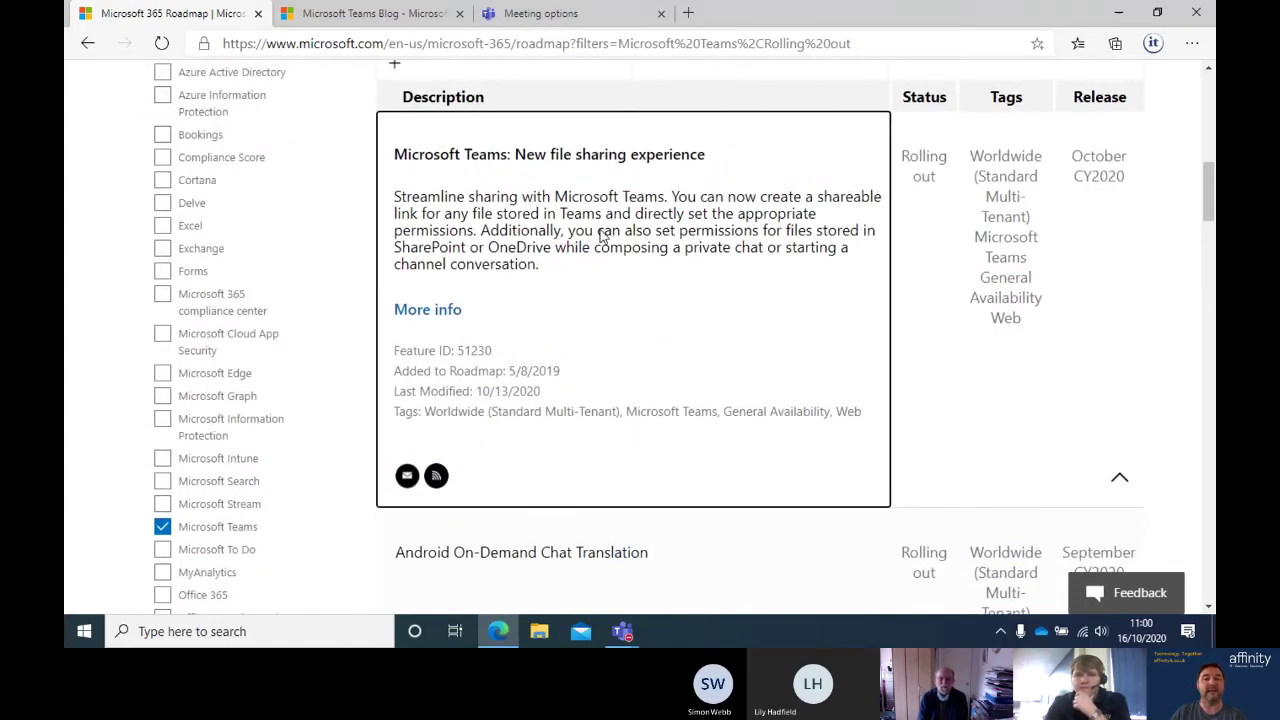
Browse the remaining Microsoft Teams updates with the Rolling out status on the roadmap.
scroll(603, 234, down, 4)
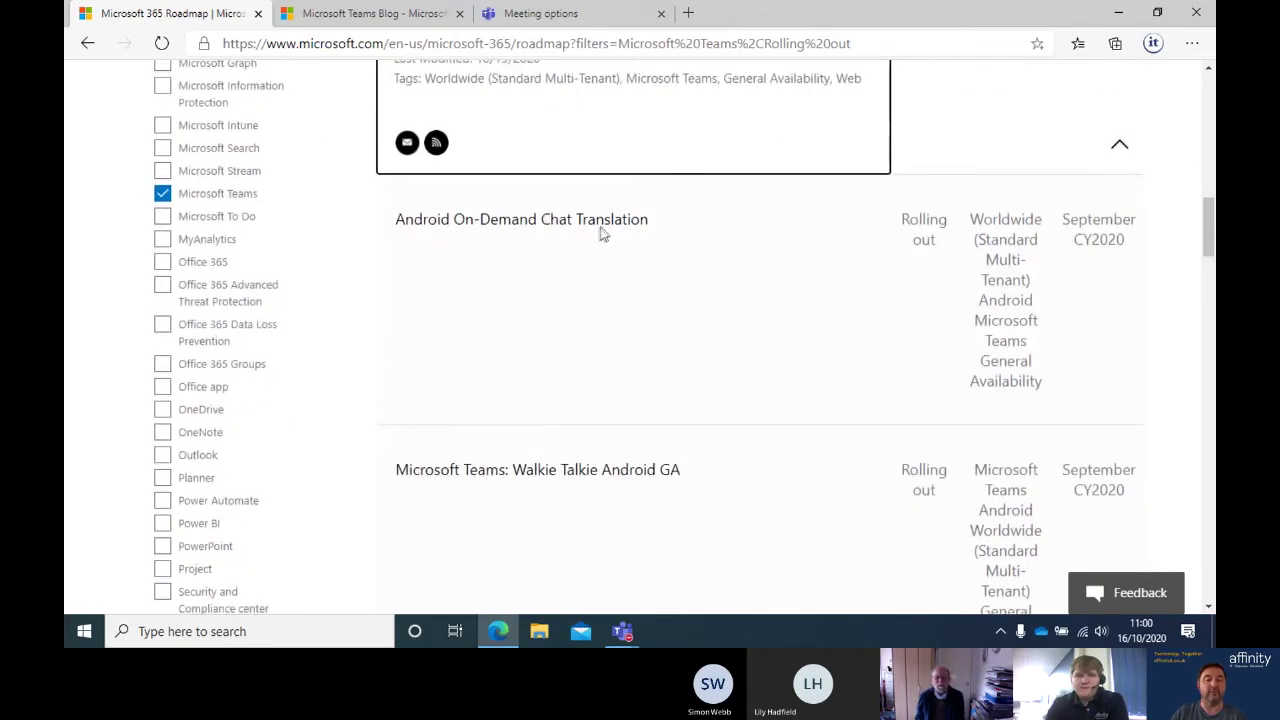
scroll(606, 263, down, 6)
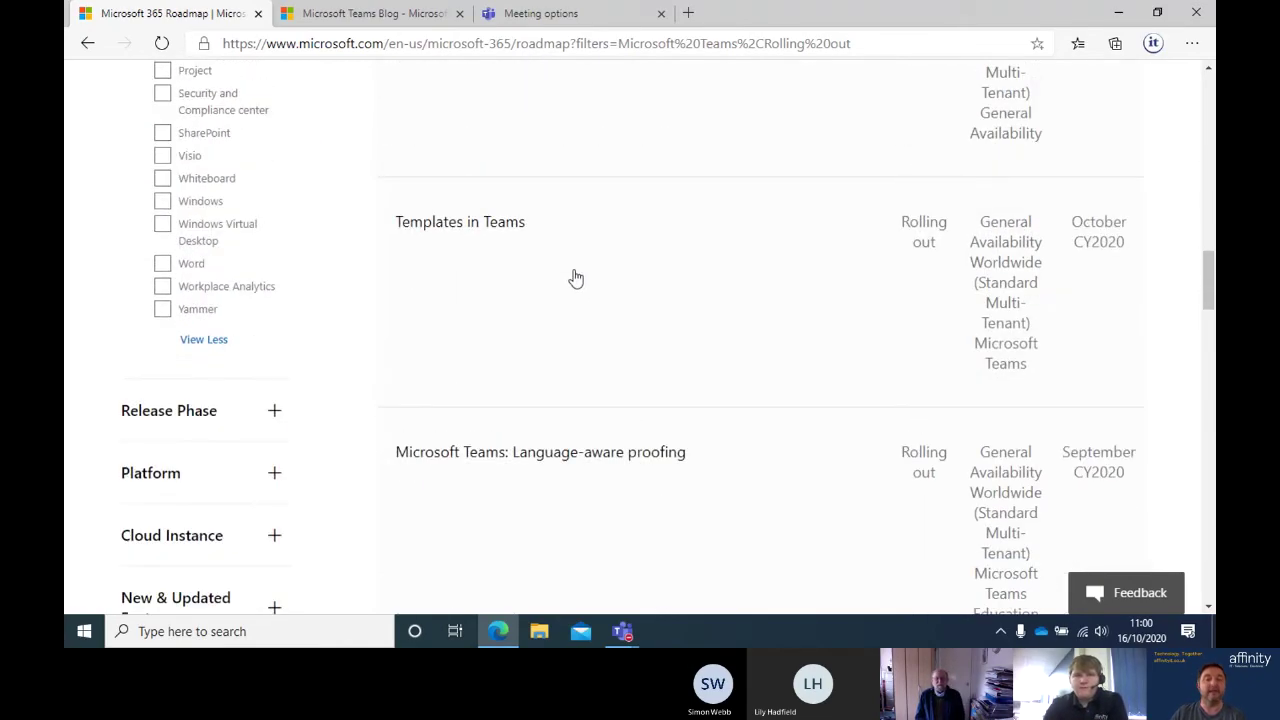
scroll(576, 277, down, 6)
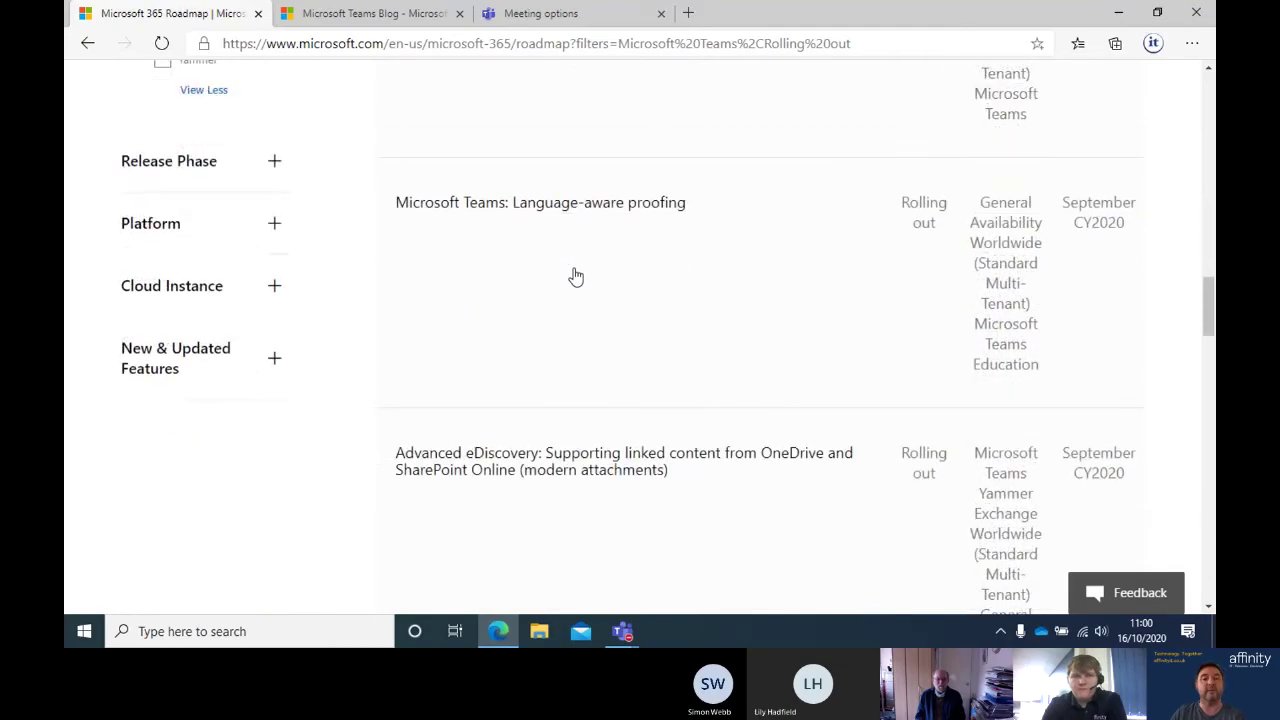
scroll(576, 277, down, 2)
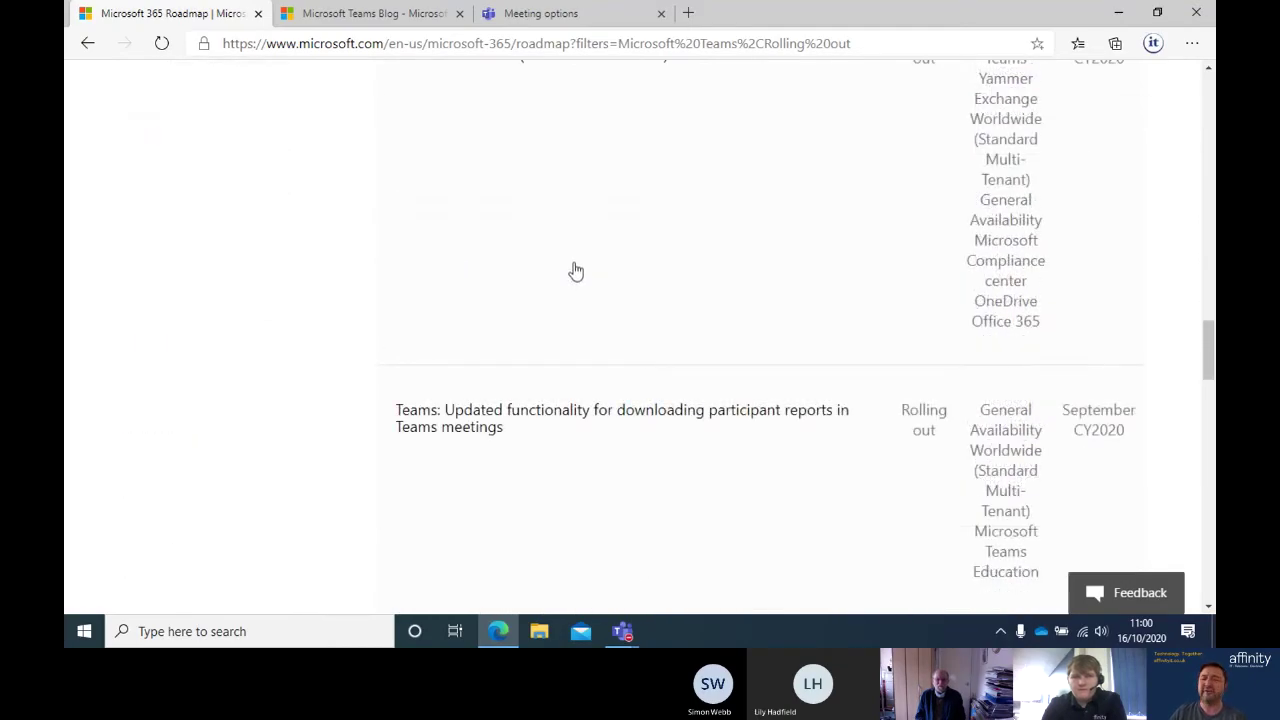
scroll(576, 270, down, 2)
Search the Microsoft 365 roadmap for "breakout".
scroll(577, 262, up, 15)
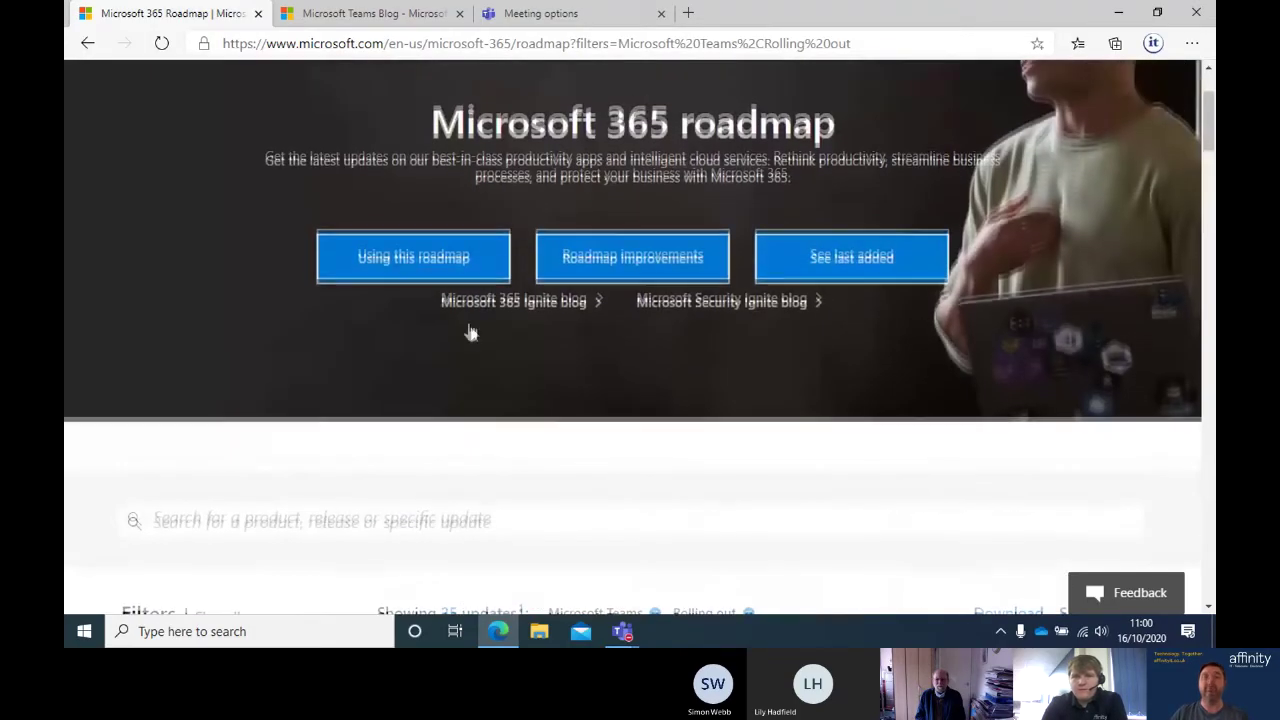
scroll(471, 333, down, 2)
click(385, 356)
text(break)
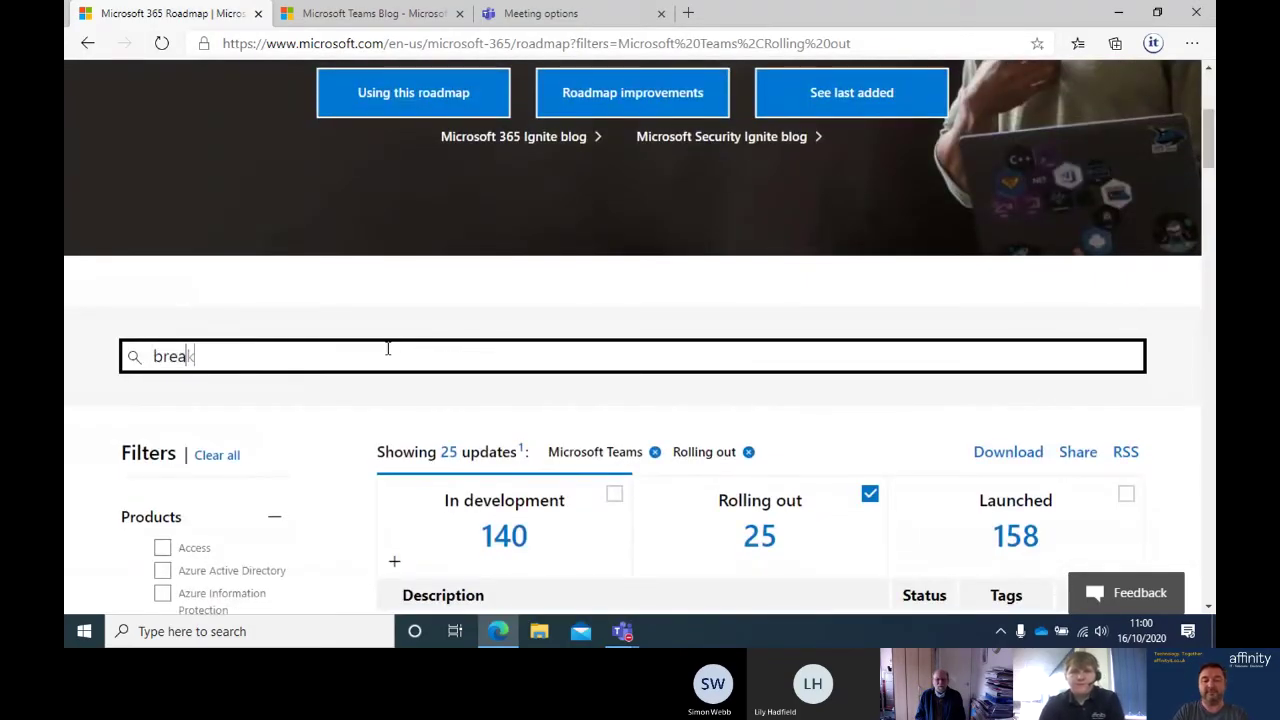
text(out)
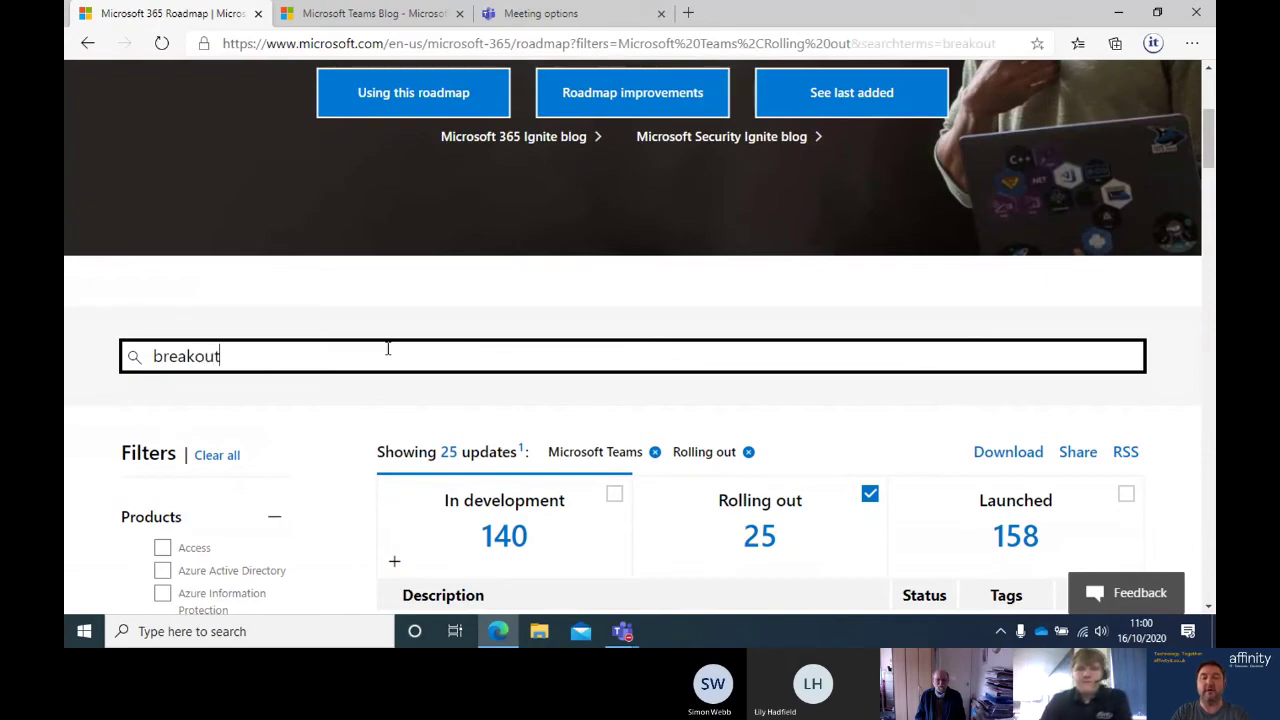
scroll(480, 389, down, 5)
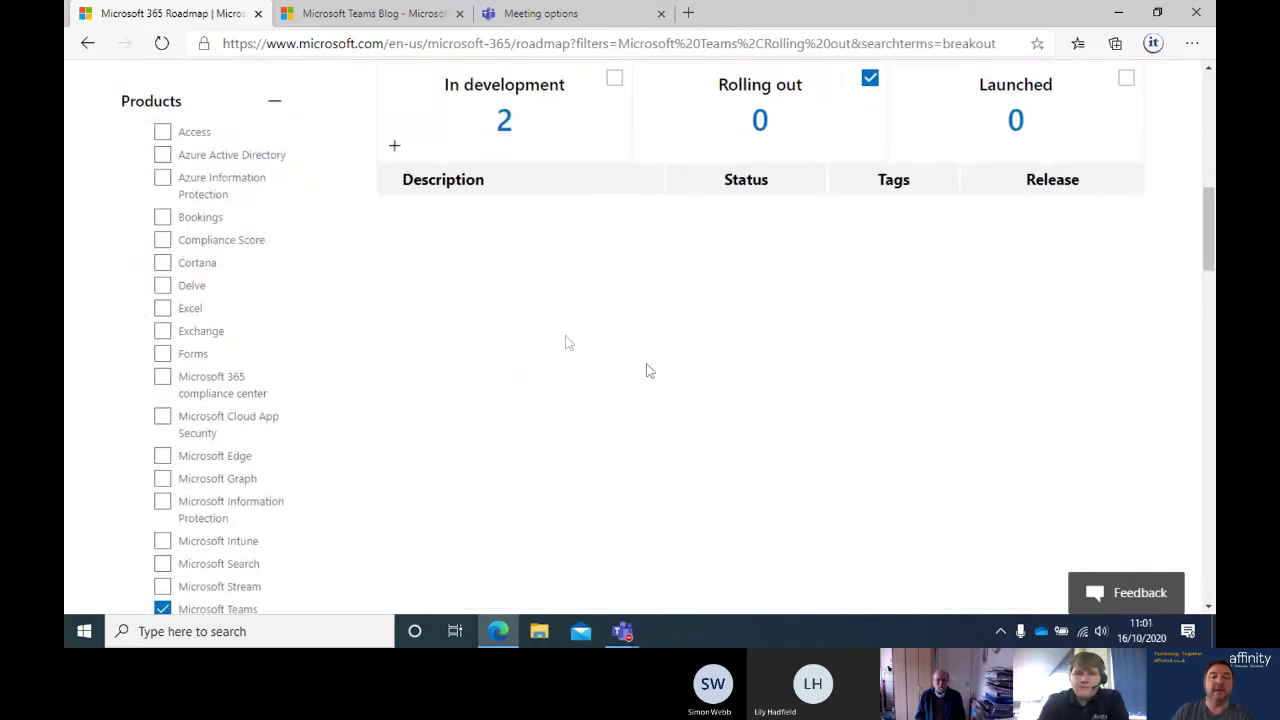
Include In development updates in the breakout search and read the details of "Microsoft Teams - Virtual Breakout Rooms".
scroll(480, 244, up, 2)
click(613, 329)
scroll(613, 333, down, 3)
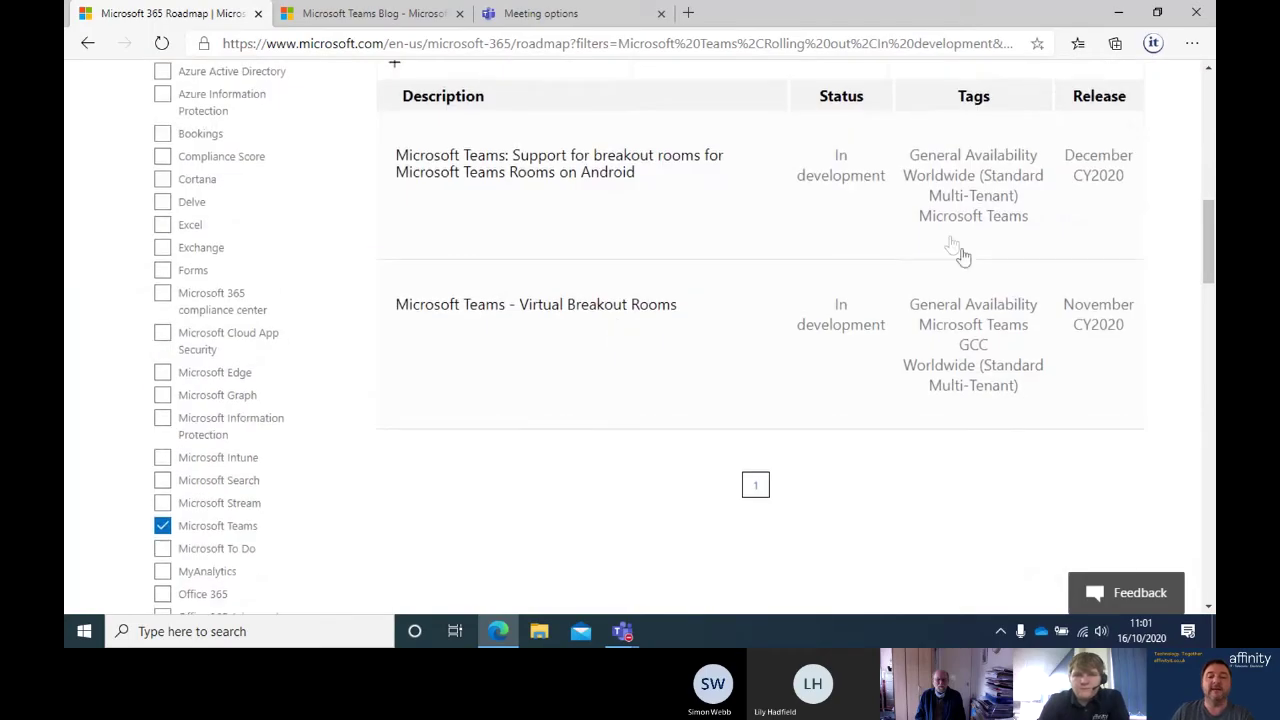
click(527, 330)
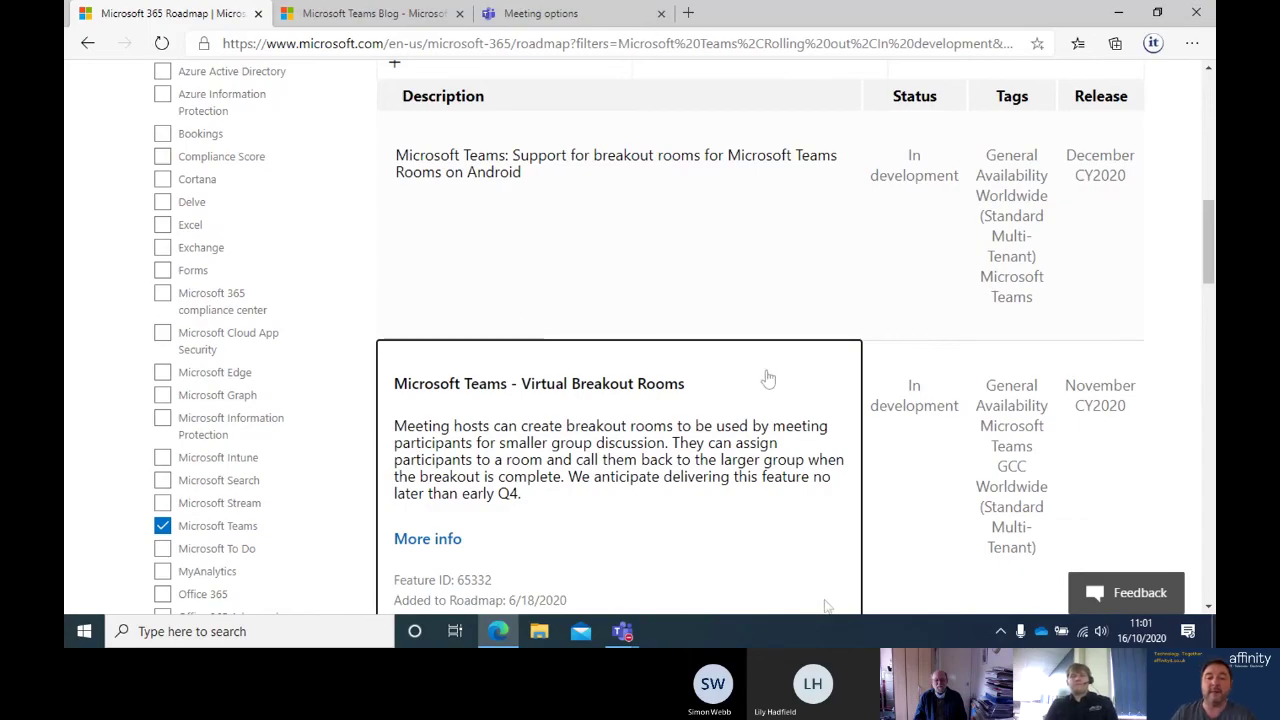
Switch to the "Microsoft Teams - The New Bits" meeting window.
mouse_move(621, 637)
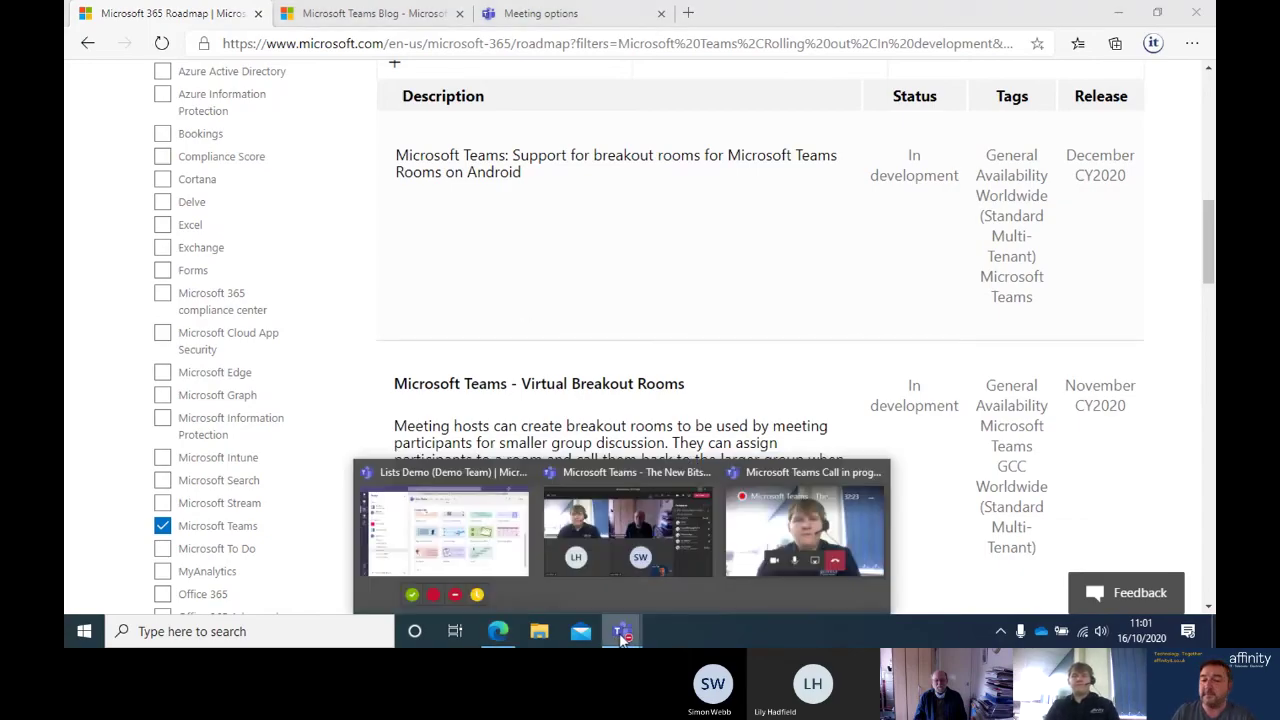
click(623, 550)
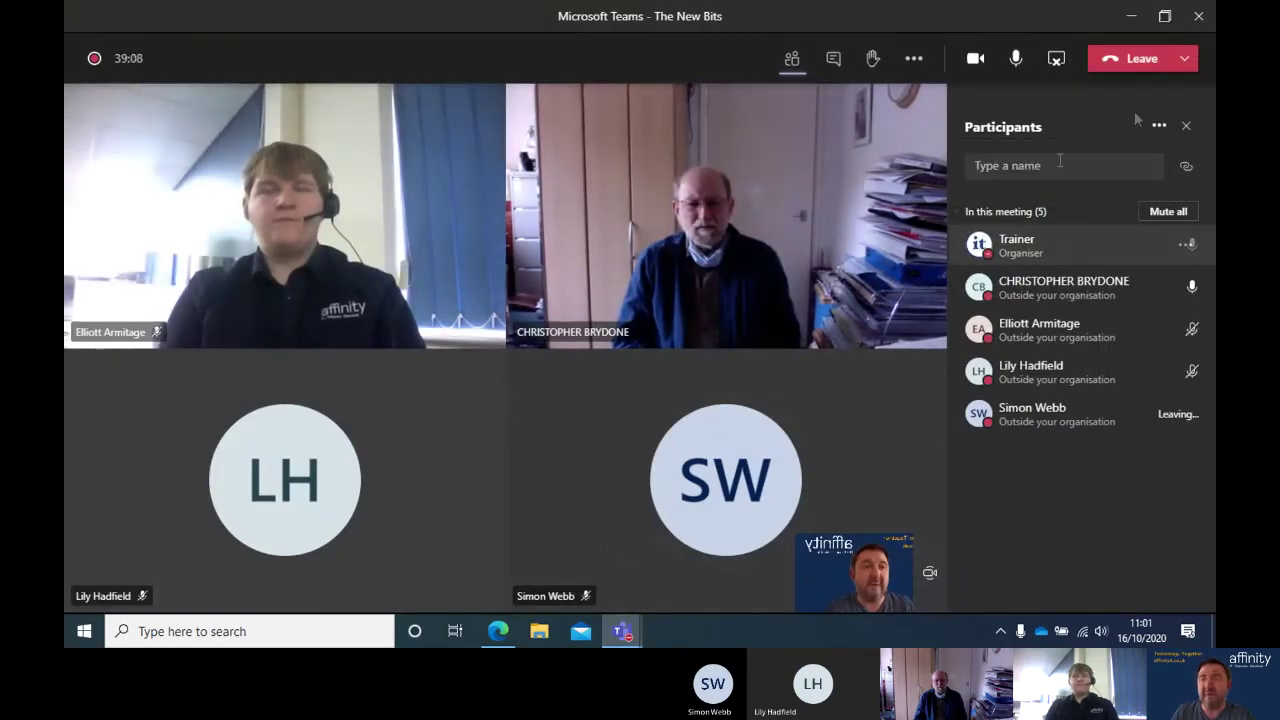